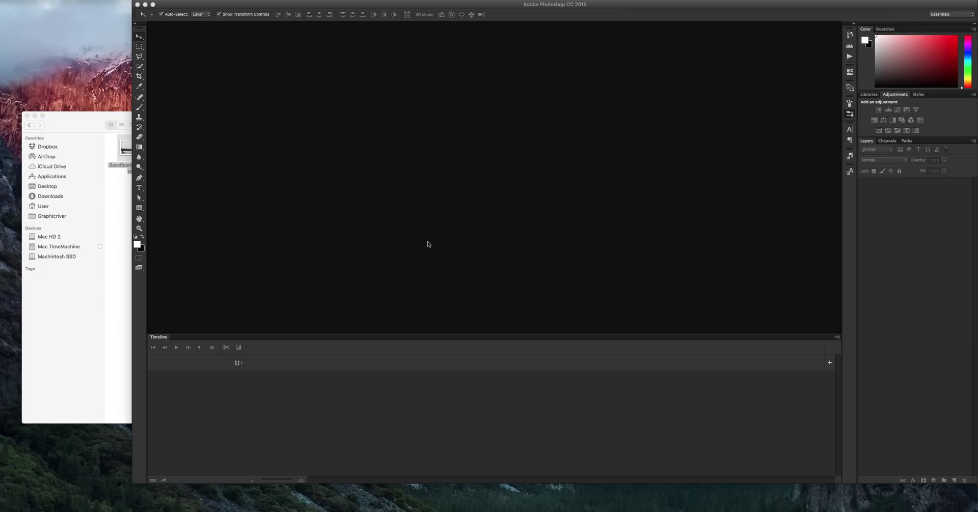
- In Finder, return to Base and open its Base subfolder holding Animated Snow.atn and Snow Brushes.abr
left_click(98, 138)
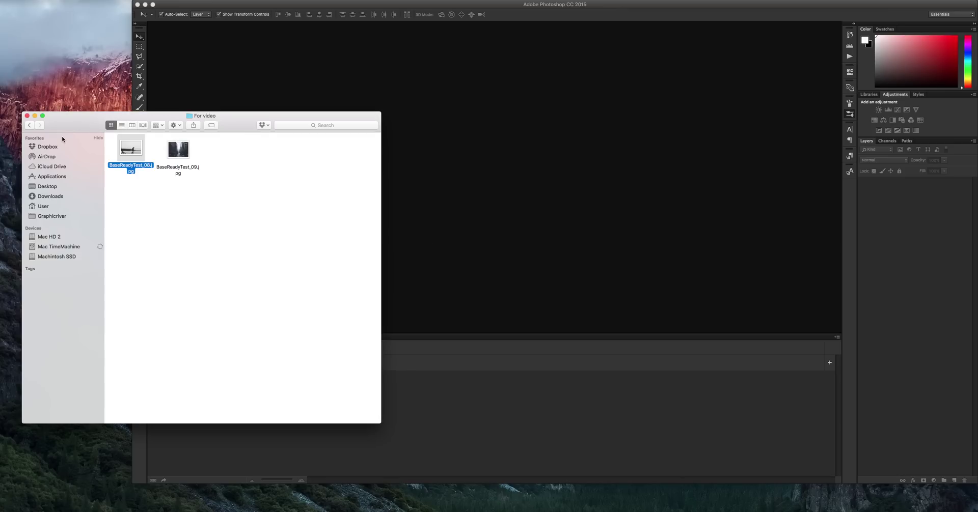
left_click(29, 125)
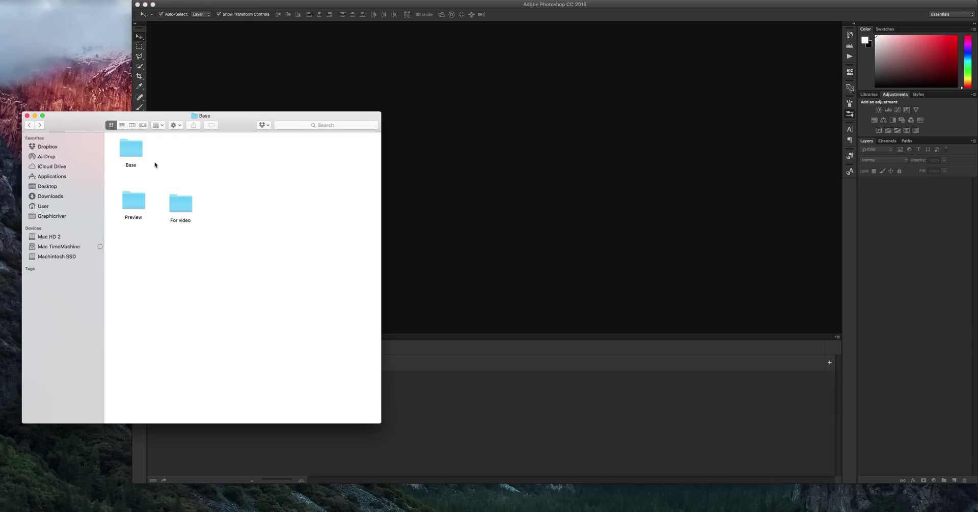
double_click(133, 152)
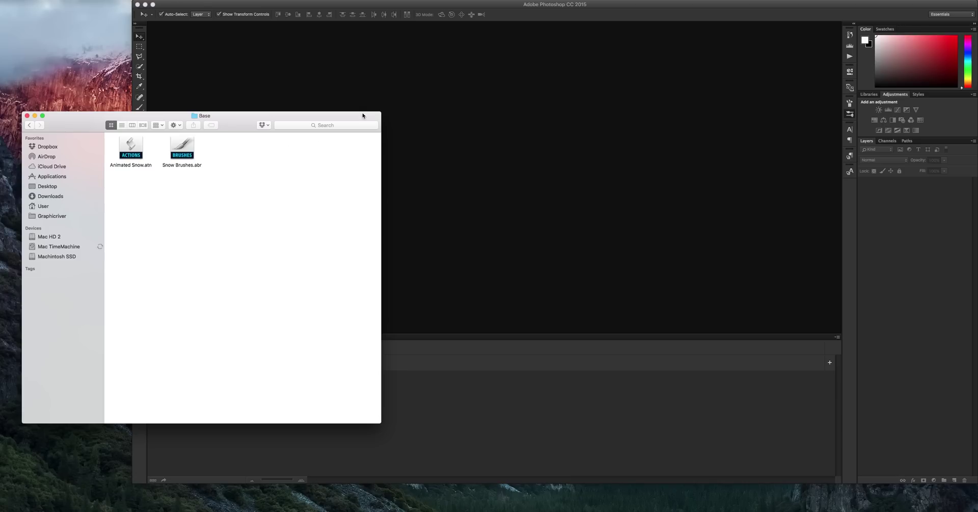
- In Photoshop, cancel Load Actions from the Actions panel menu and return to Brush Presets
left_click(513, 112)
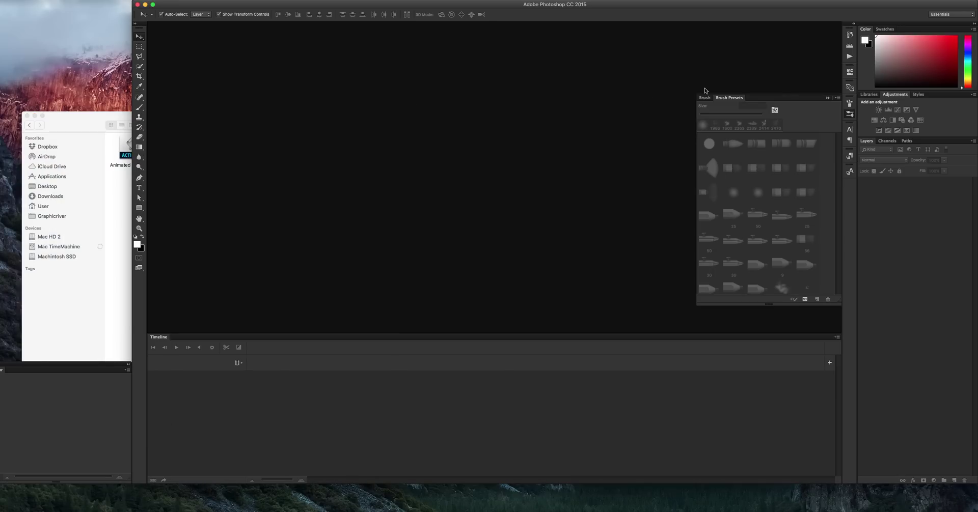
left_click(850, 56)
left_click(836, 30)
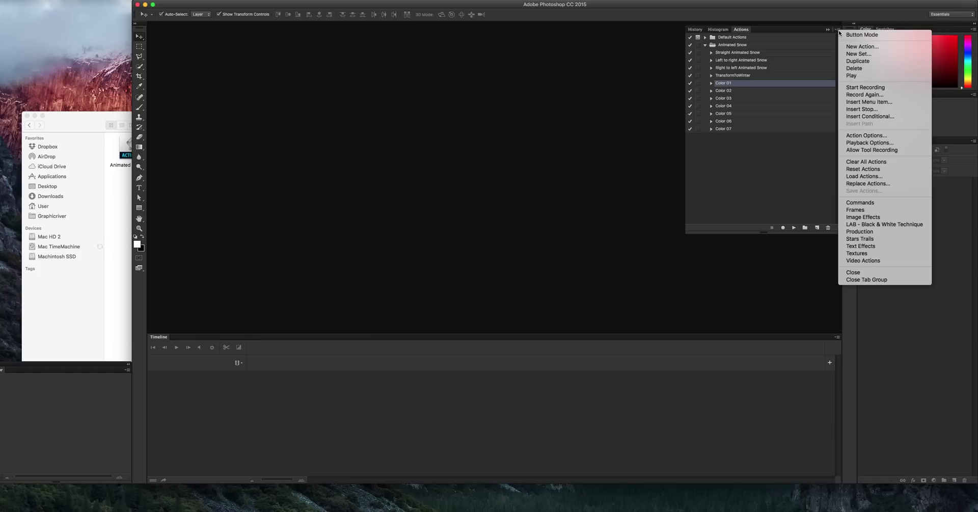
left_click(872, 177)
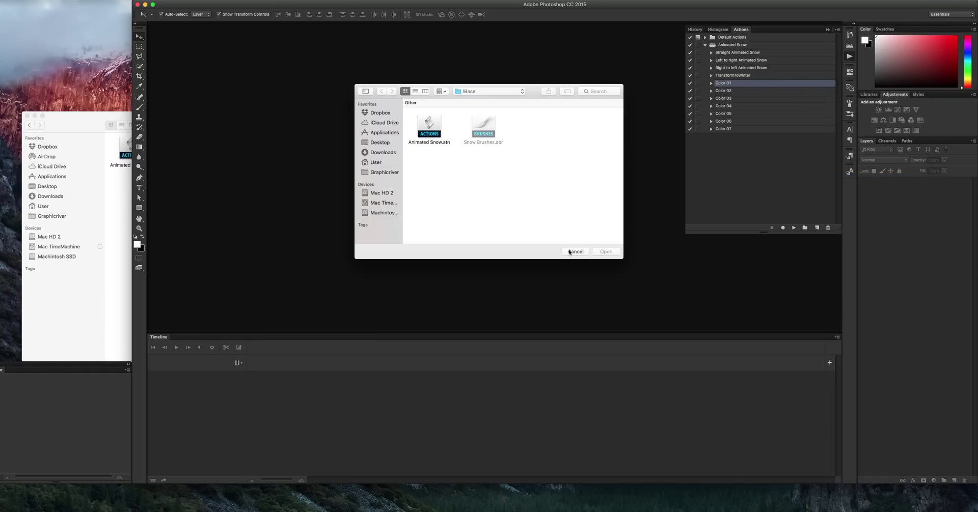
left_click(569, 252)
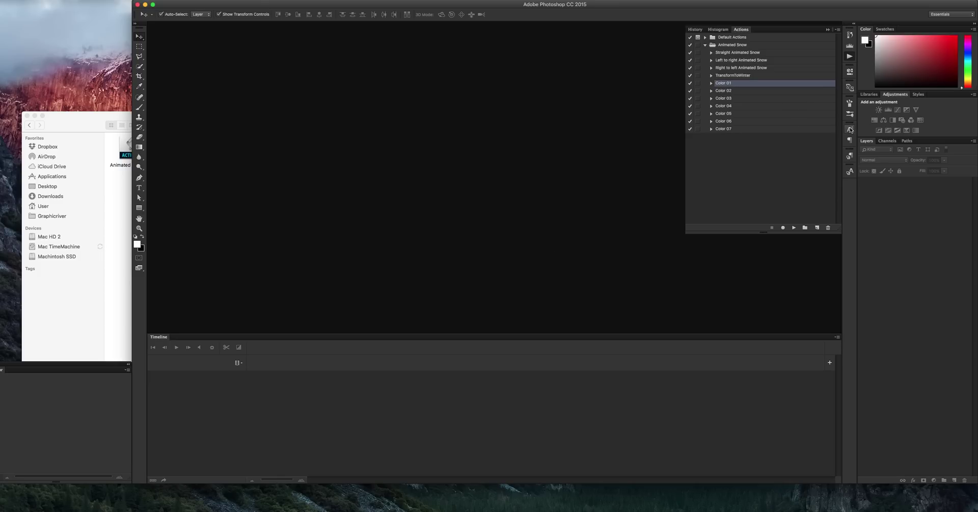
left_click(850, 114)
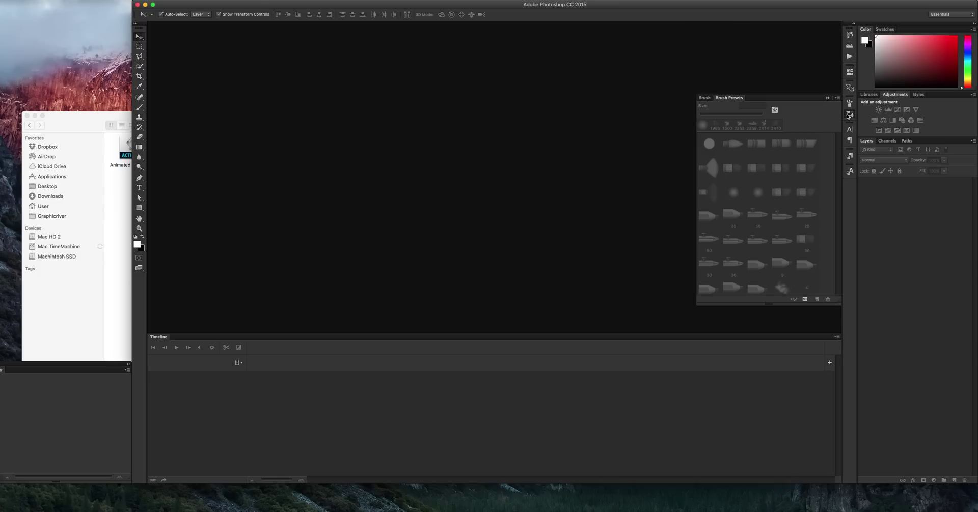
left_click(838, 100)
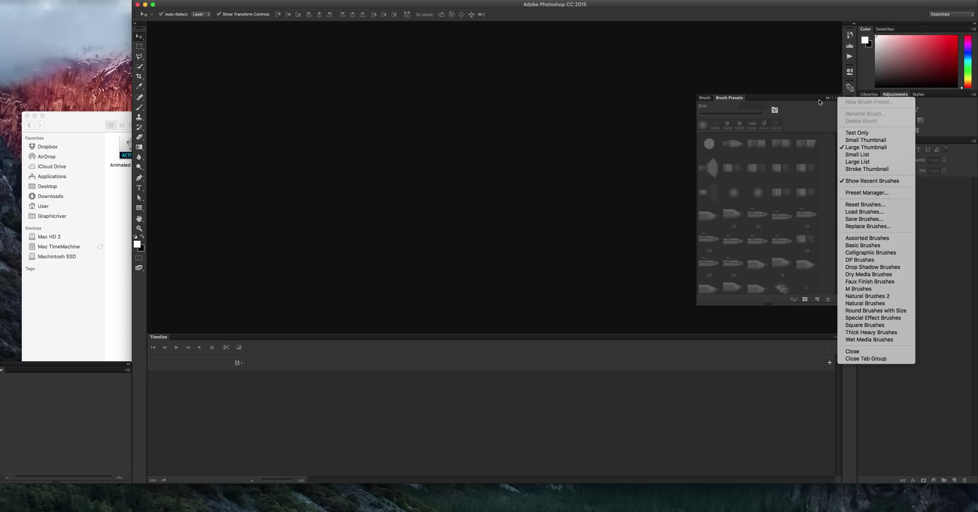
left_click(869, 212)
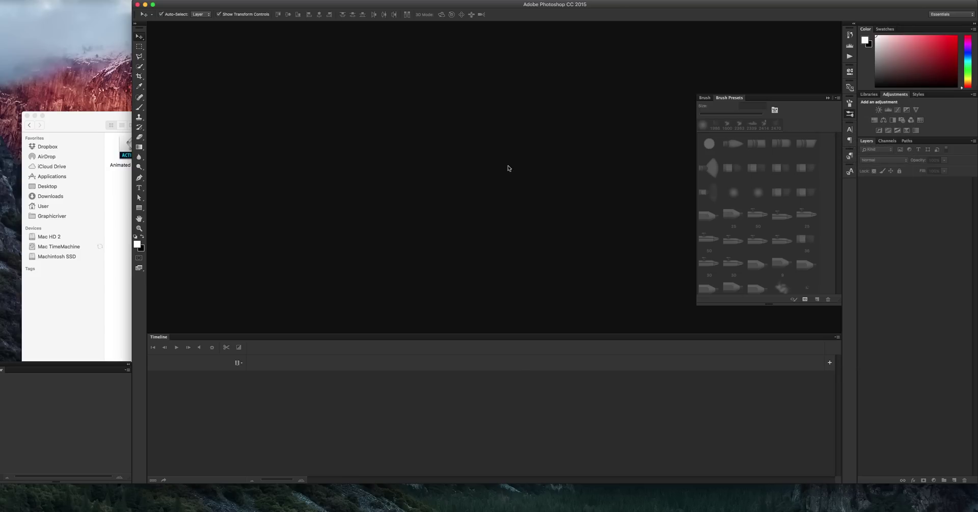
left_click(576, 251)
left_click(108, 2)
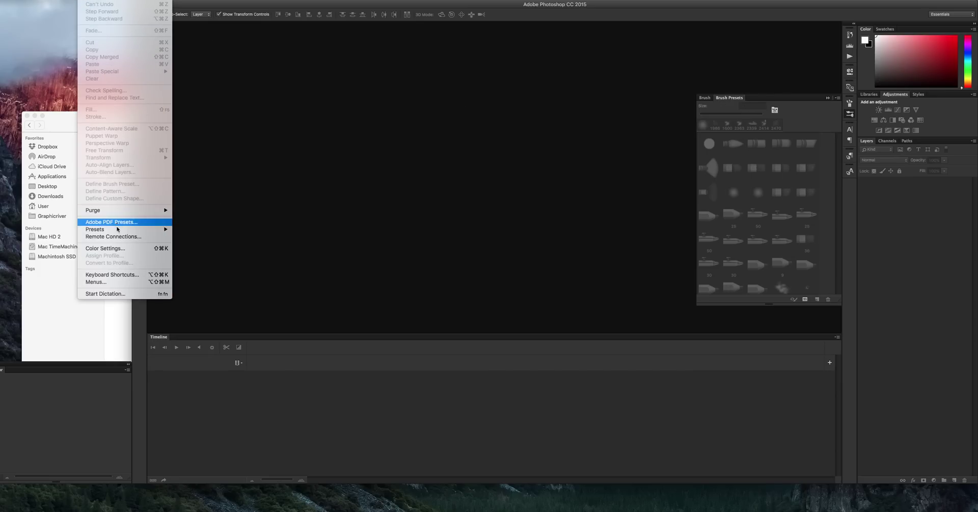
mouse_move(95, 230)
left_click(212, 232)
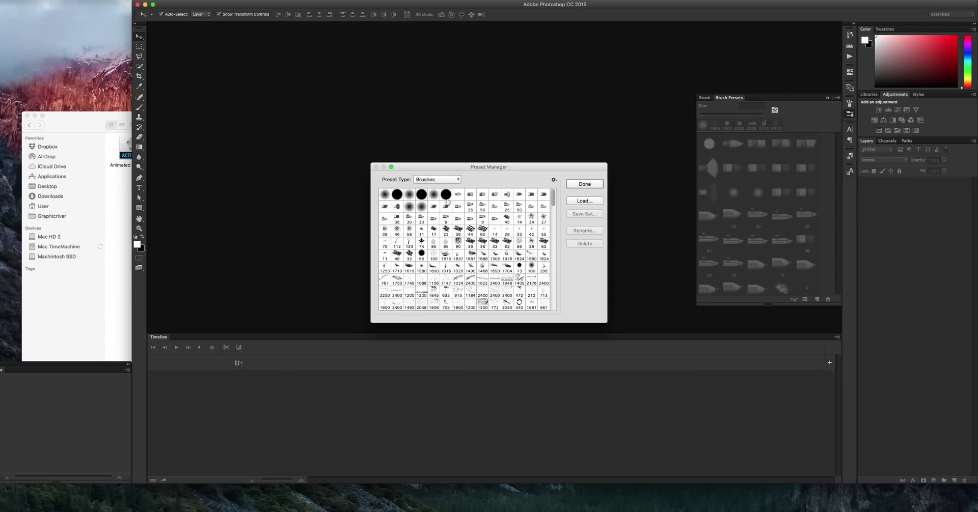
left_click(583, 202)
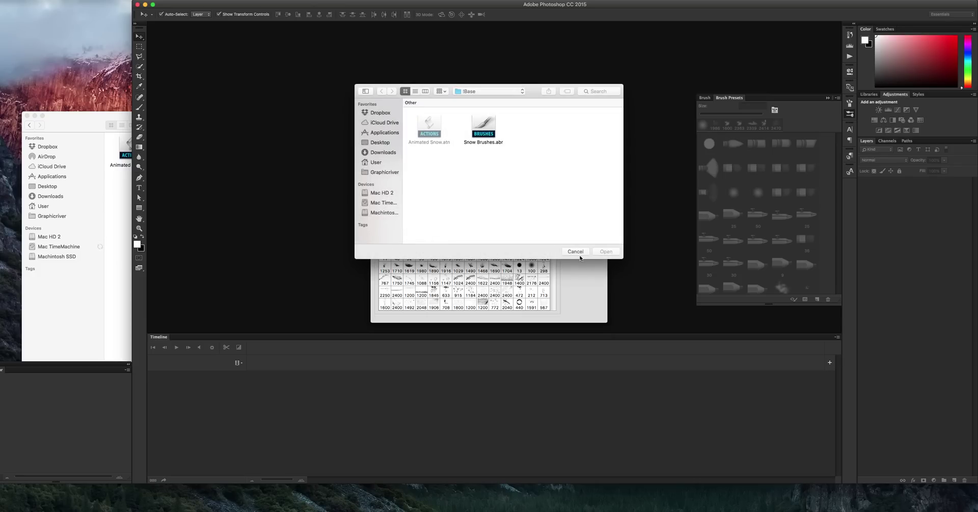
left_click(577, 253)
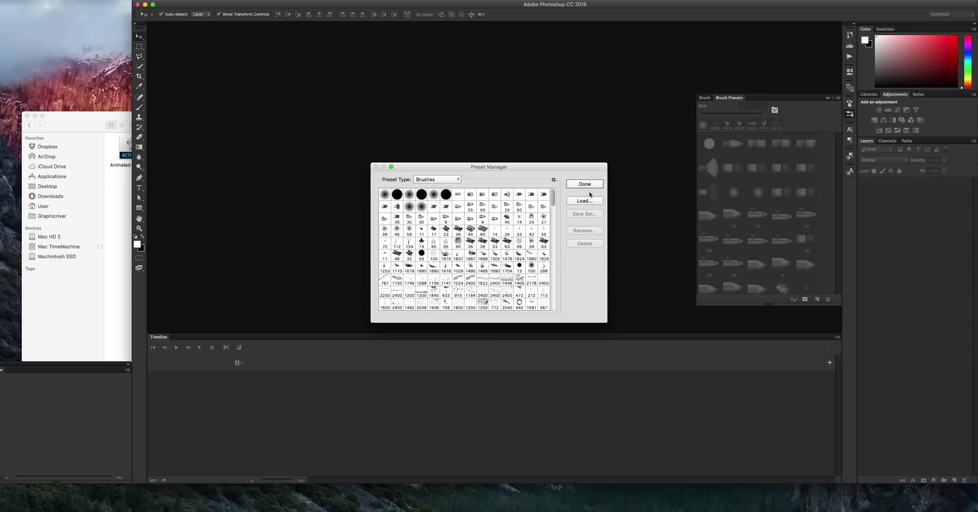
left_click(584, 184)
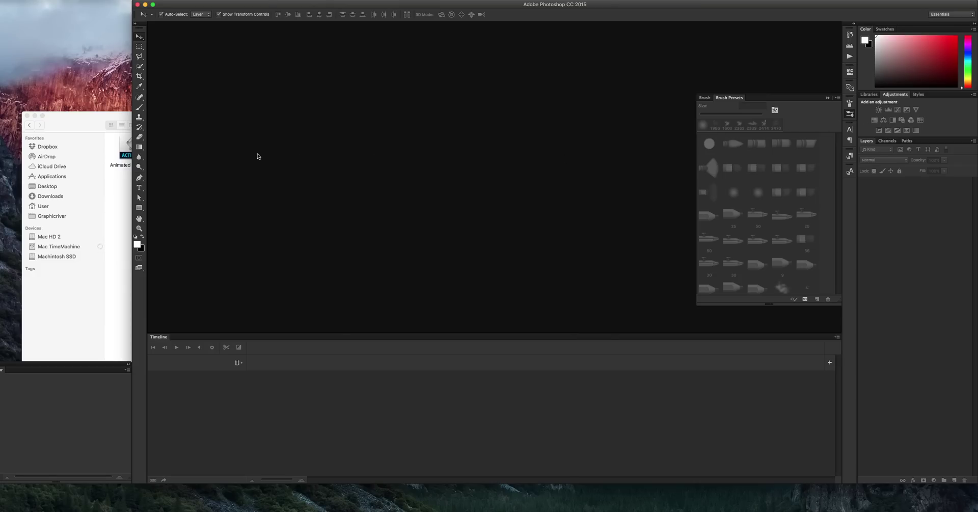
- Open the Preview folder of sample results and select ReadyTest_01.gif
left_click(47, 129)
left_click(30, 125)
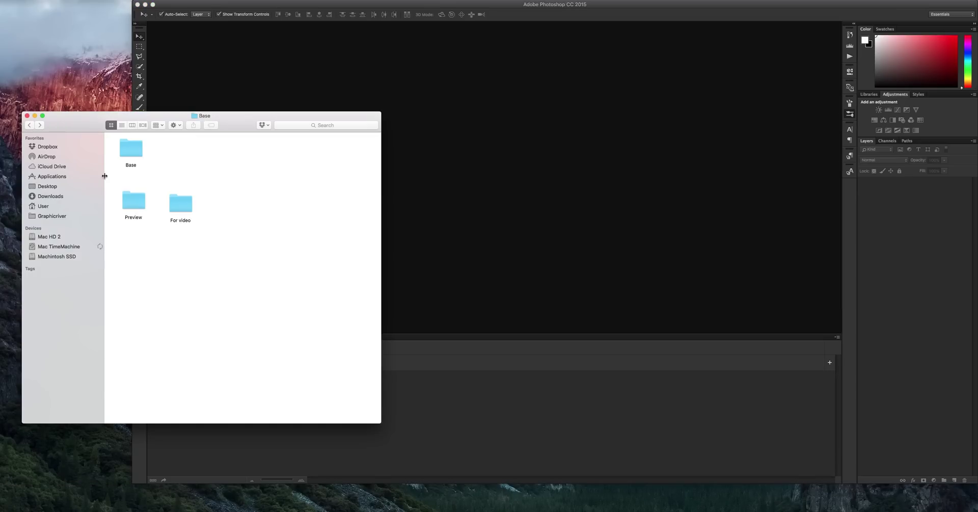
double_click(141, 203)
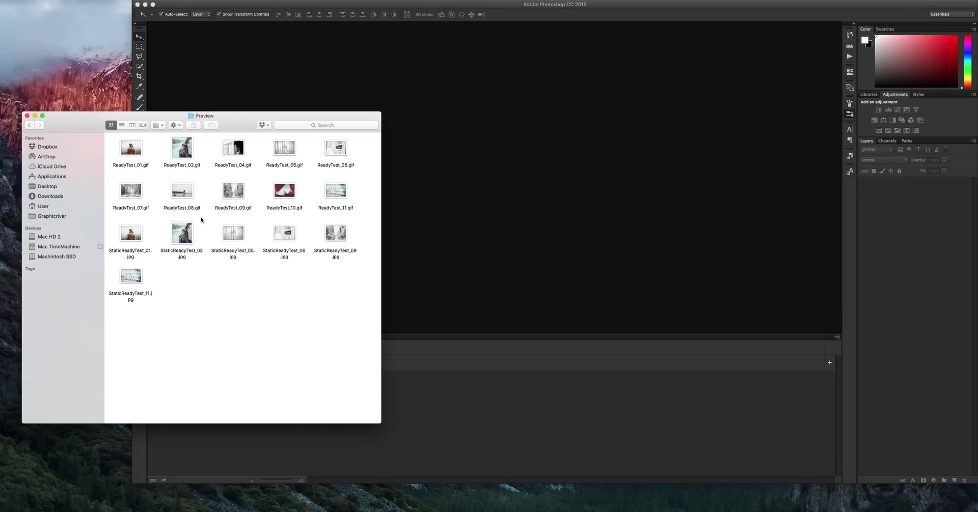
left_click(138, 152)
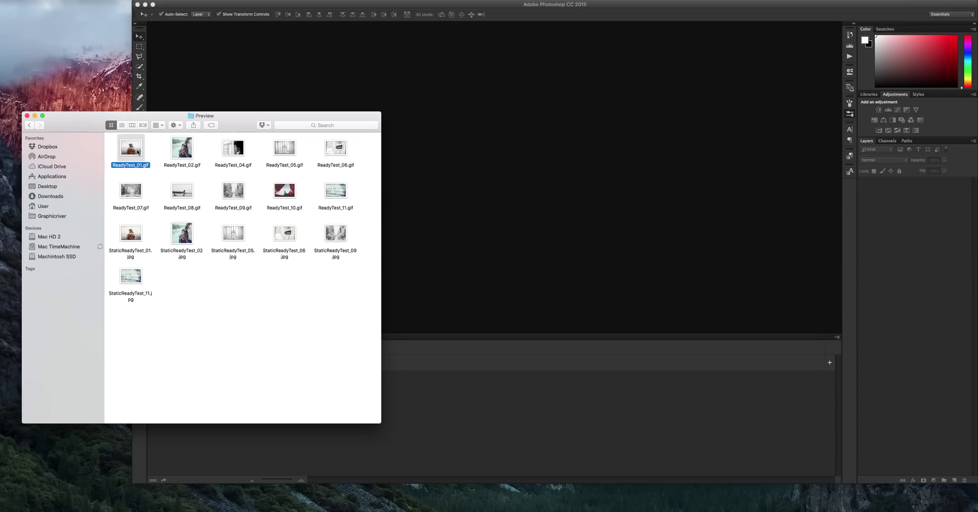
- Quick Look through the animated ReadyTest GIF samples, including the snowy city street ReadyTest_09
key("space")
key("Right")
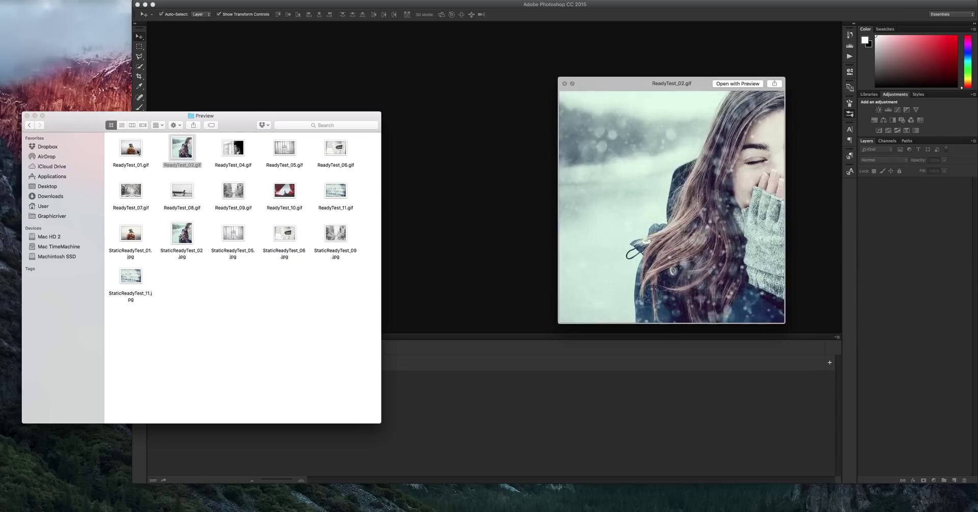
key("Right")
key("Right")
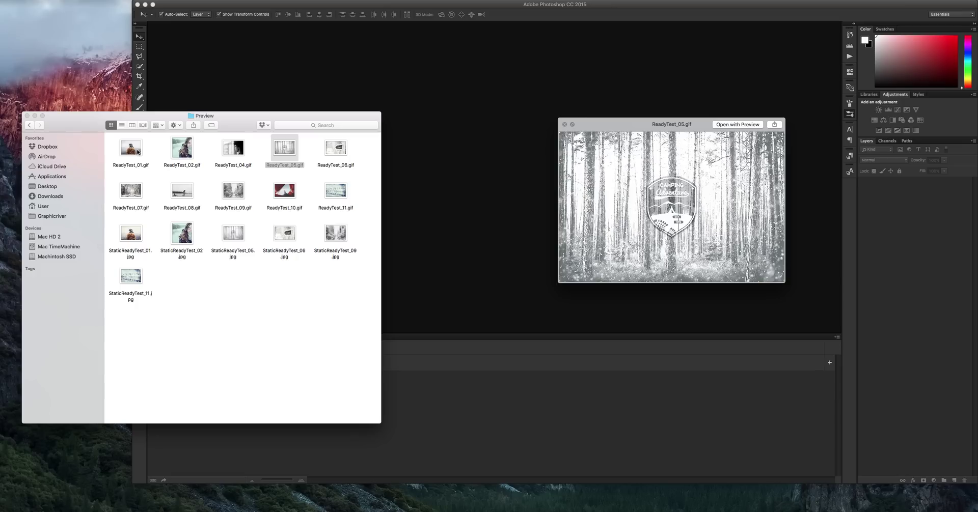
key("Right")
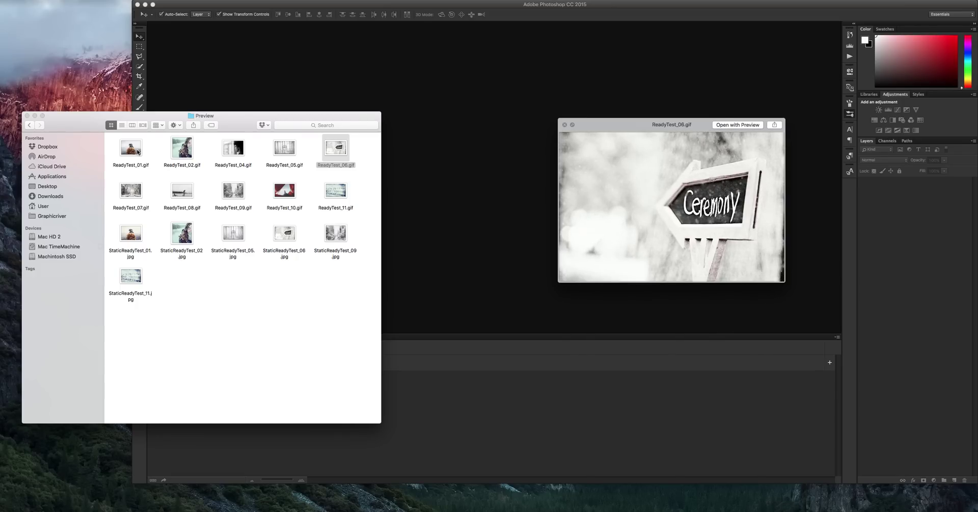
key("Down")
key("Left")
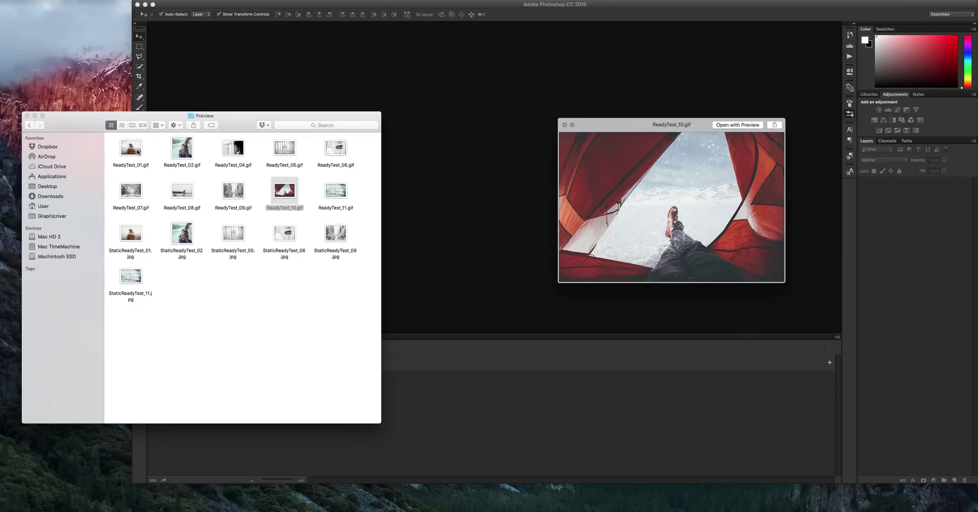
key("Left")
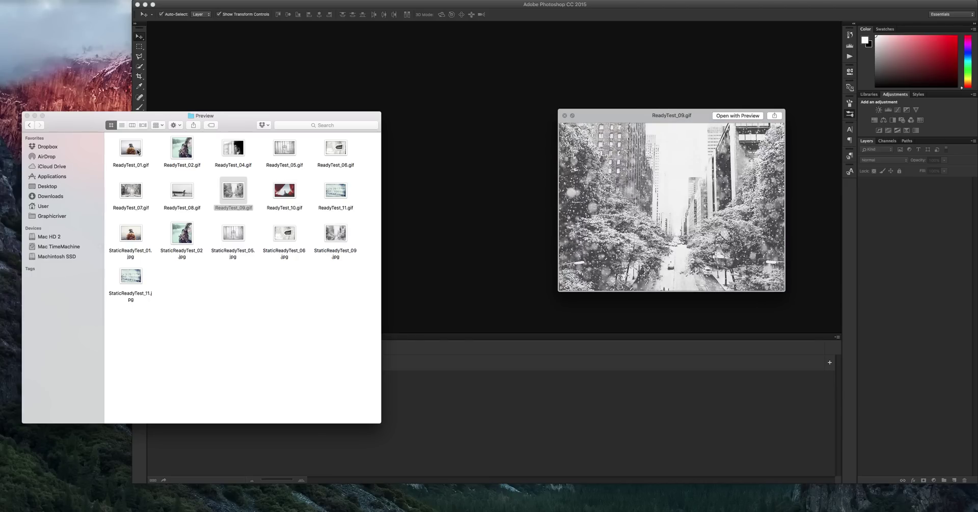
key("Left")
key("Left")
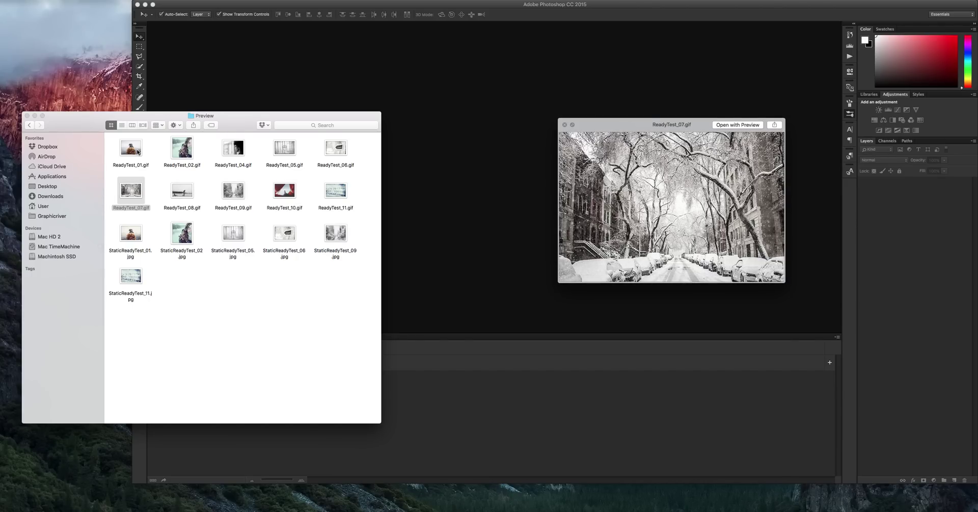
- Preview the StaticReadyTest JPGs through _06, then close Quick Look and go back to the parent folder
key("Down")
key("Right")
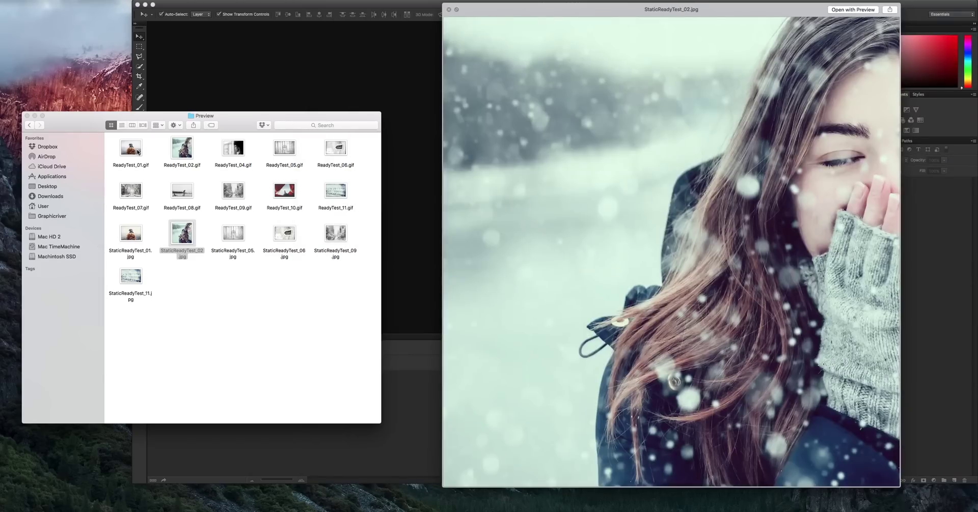
key("Right")
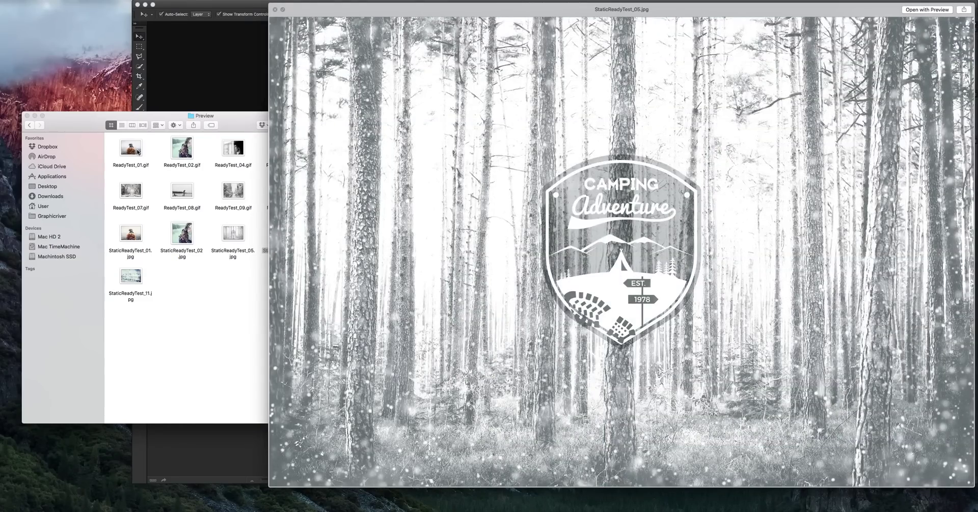
key("Right")
key("Right")
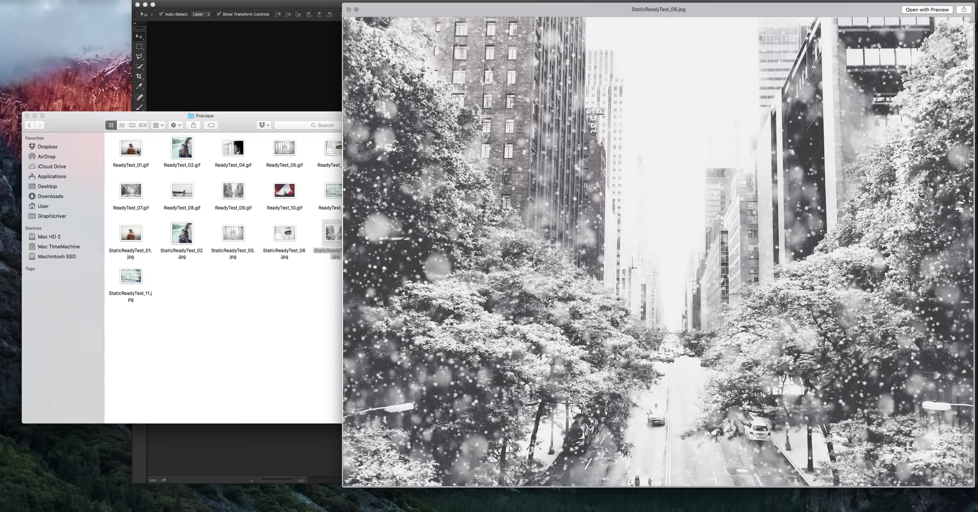
key("space")
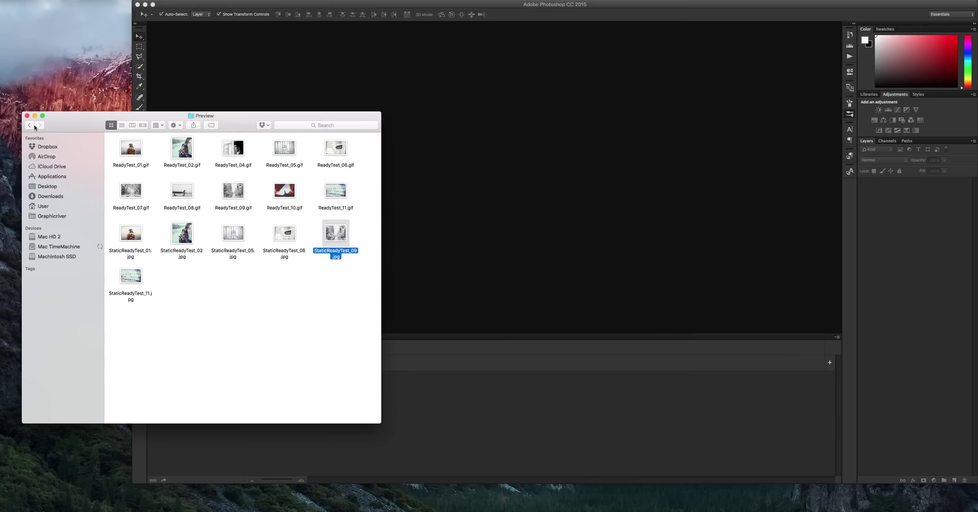
left_click(34, 125)
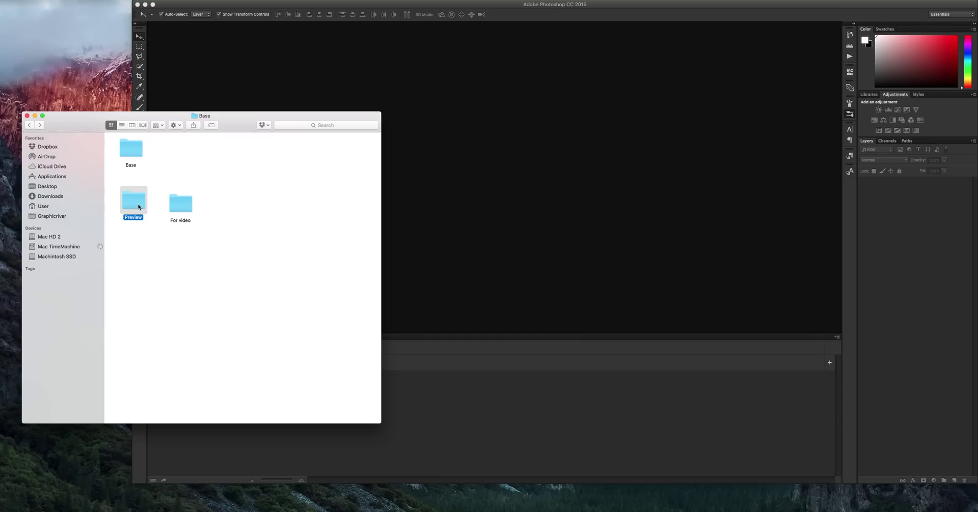
- Open the For video folder and preview BaseReadyTest_08.jpg at full size
double_click(179, 206)
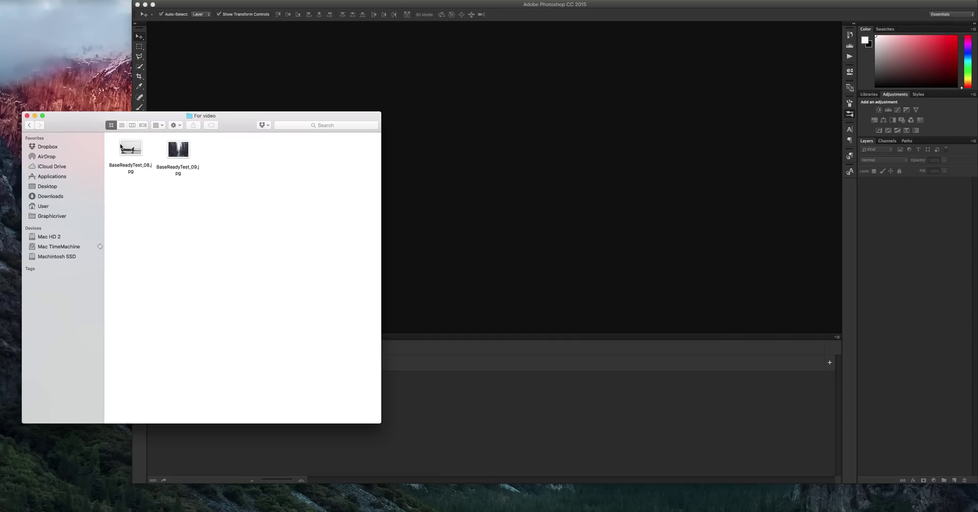
left_click(137, 154)
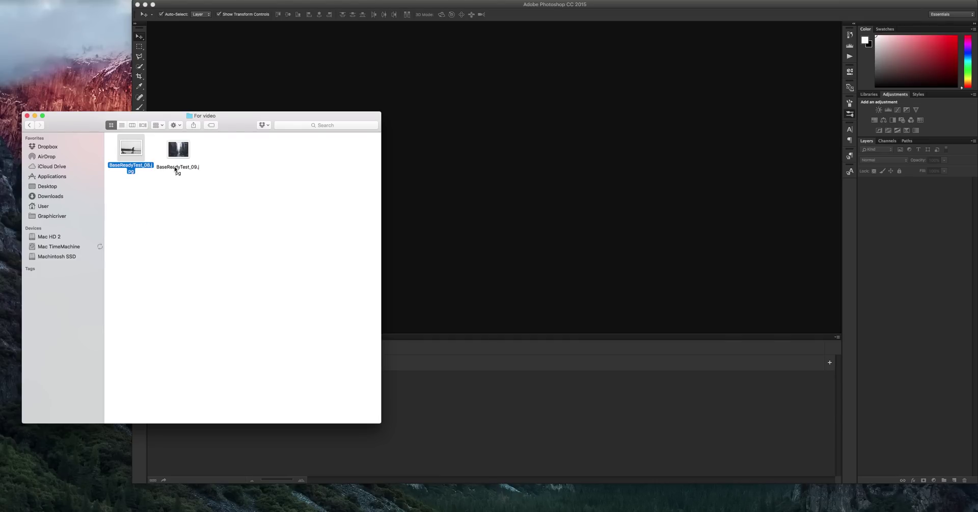
key("space")
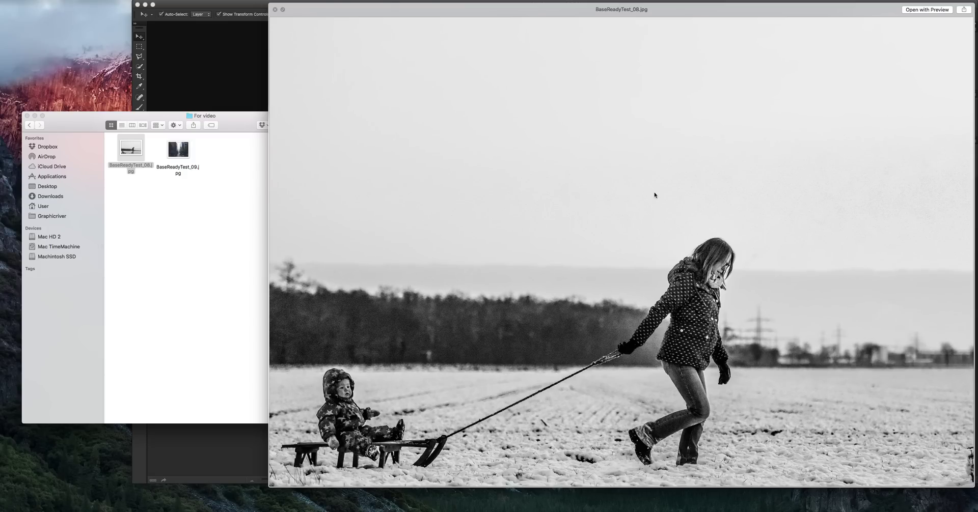
key("space")
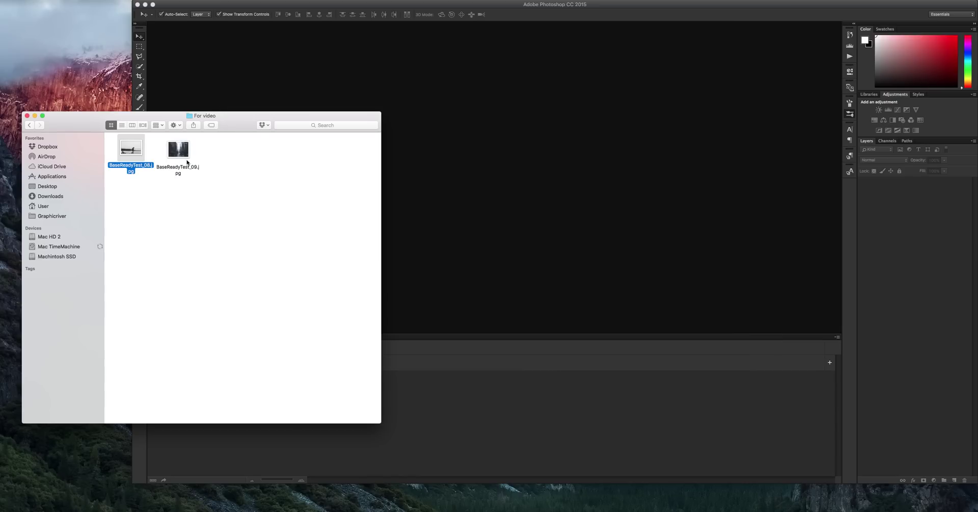
- Preview BaseReadyTest_09.jpg at full size, then reselect BaseReadyTest_08.jpg
left_click(181, 149)
key("space")
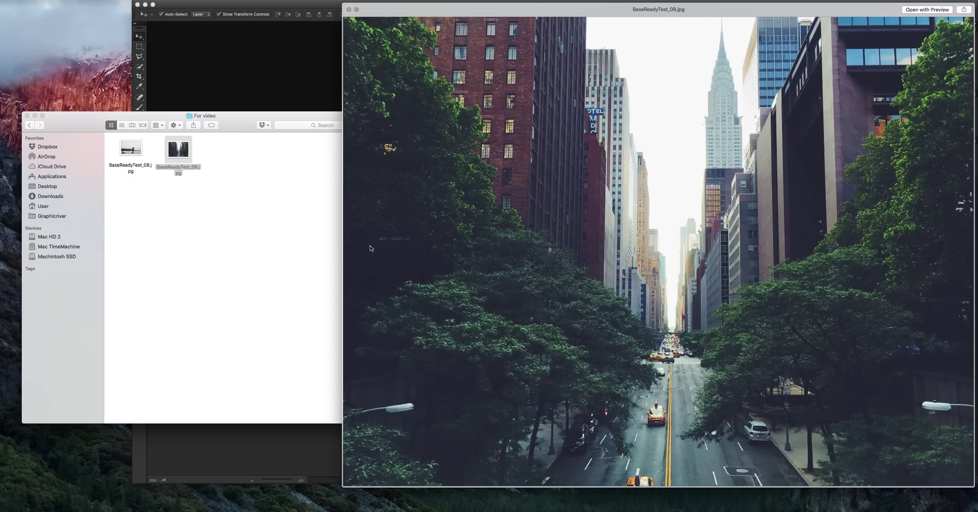
key("space")
key("Left")
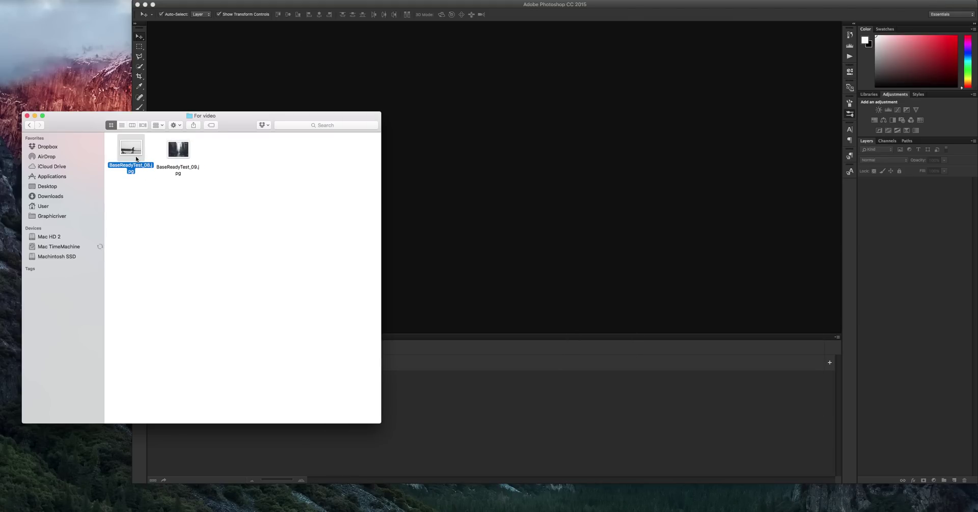
- Open BaseReadyTest_08.jpg in Photoshop and confirm 8-bit RGB at 3500 × 2336 px without resizing
left_click_drag(136, 160, 536, 156)
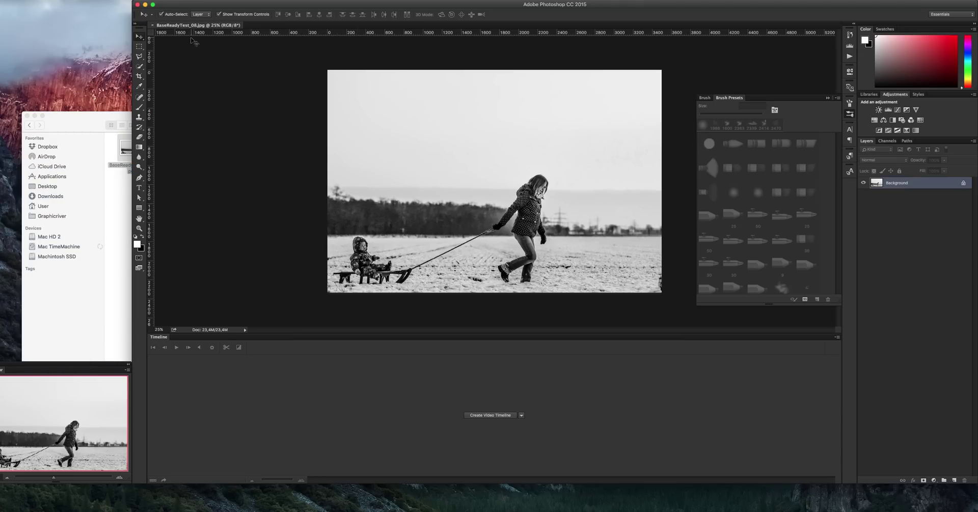
left_click(107, 0)
mouse_move(122, 4)
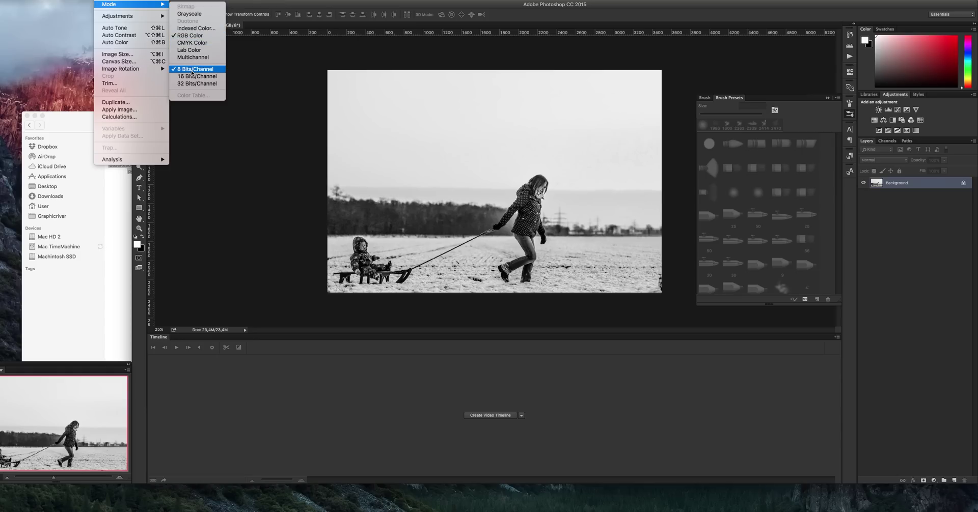
left_click(270, 76)
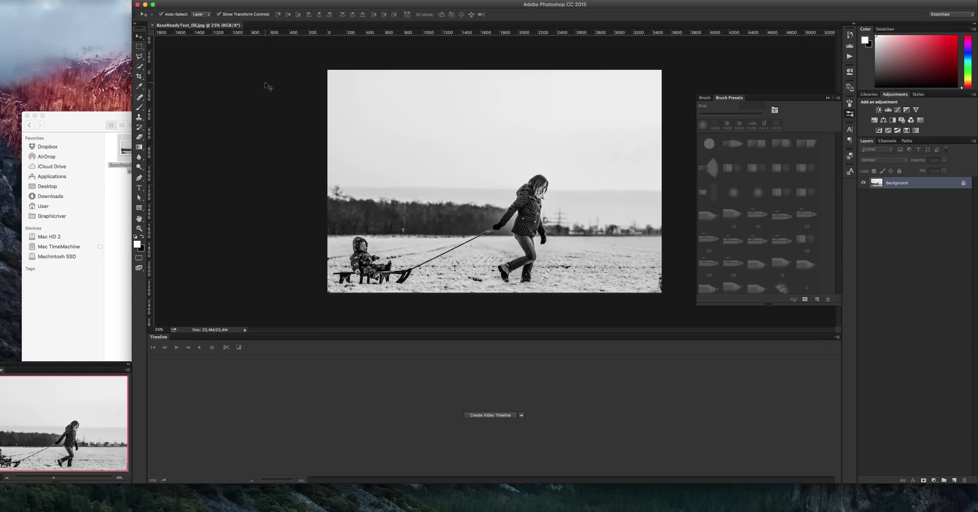
key("super+alt+i")
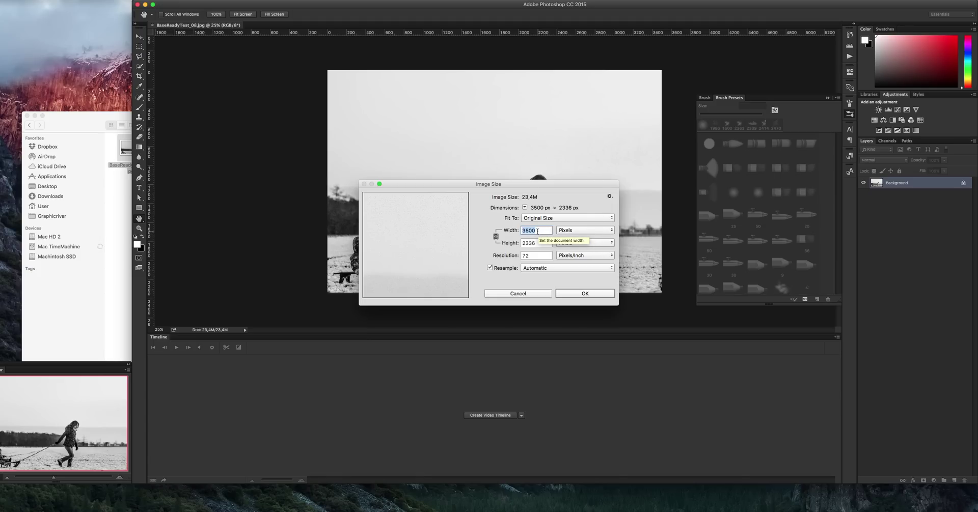
left_click(524, 230)
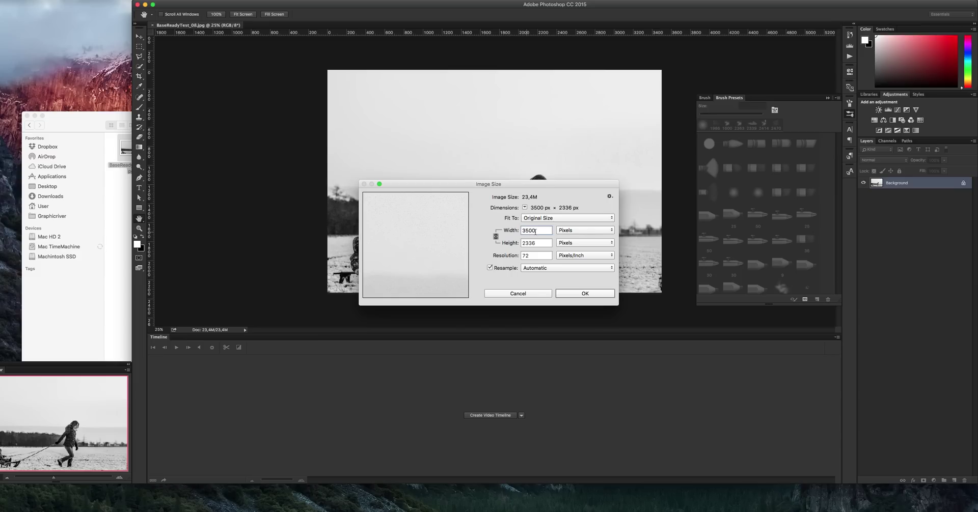
left_click(518, 293)
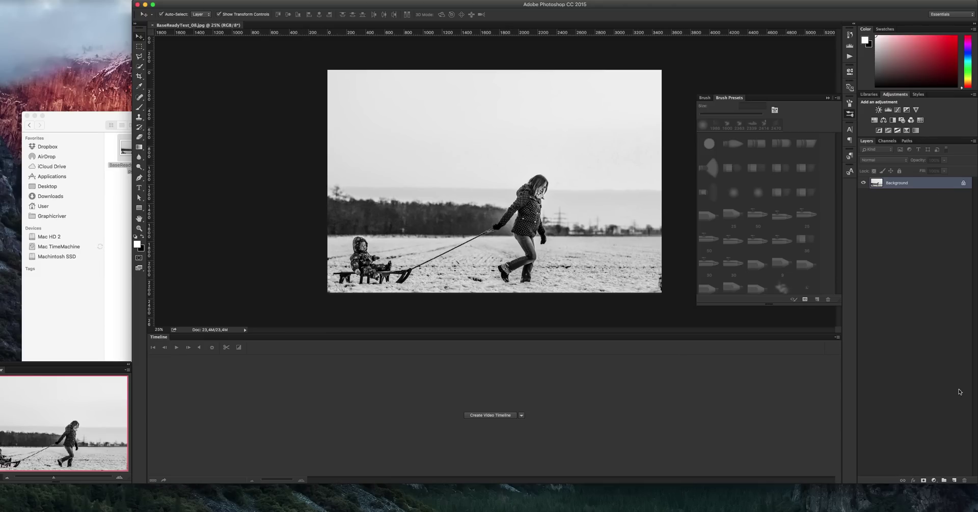
- Add a new empty layer named flow above the background
left_click(954, 480)
double_click(896, 184)
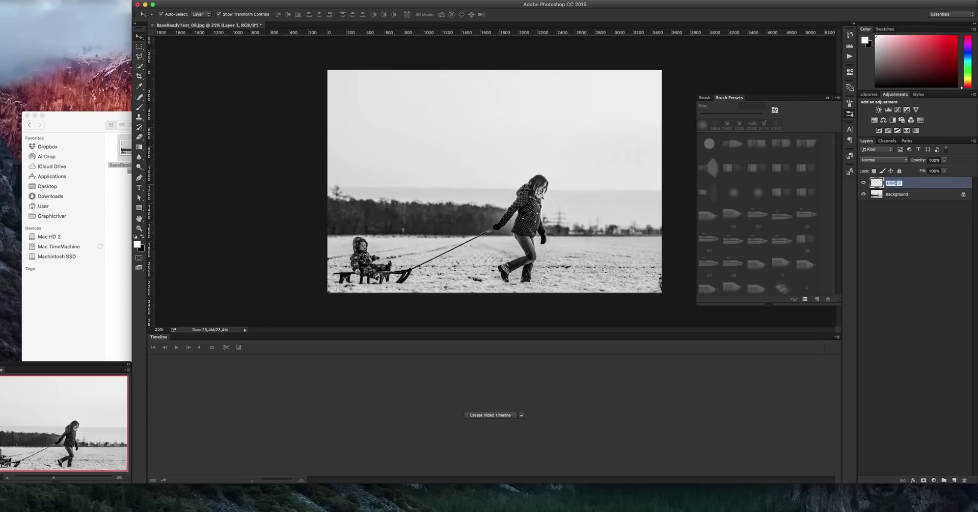
key("BackSpace")
type("flow")
key("Return")
- Set up a soft 0%-hardness brush of about 114 px
key("b")
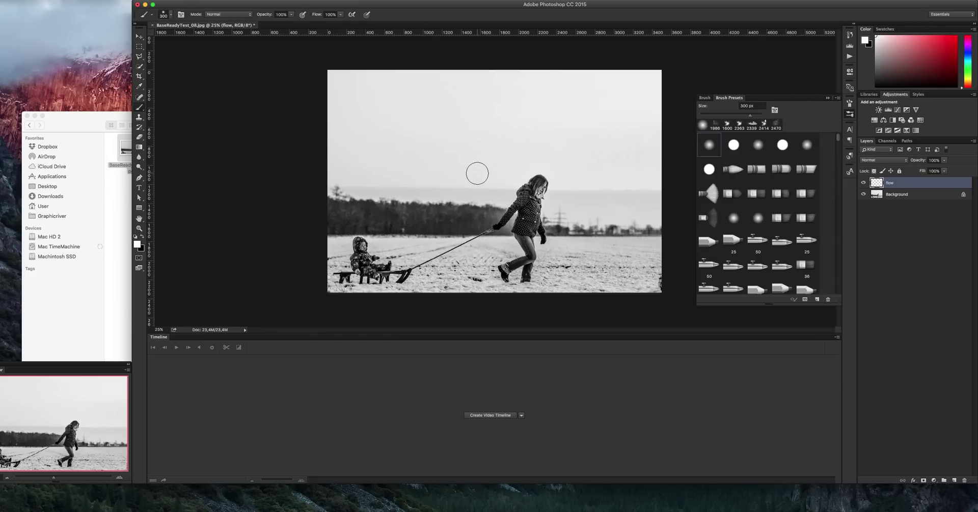
right_click(479, 177)
left_click(538, 188)
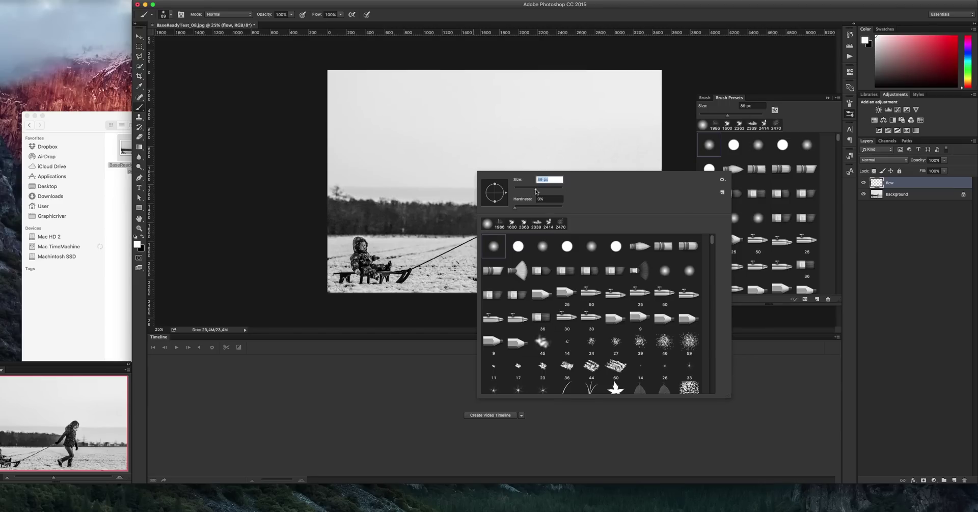
left_click_drag(540, 191, 541, 191)
- Set the foreground colour to bright blue
left_click(137, 245)
mouse_move(710, 239)
left_mouse_down()
mouse_move(725, 222)
mouse_move(740, 257)
left_mouse_up()
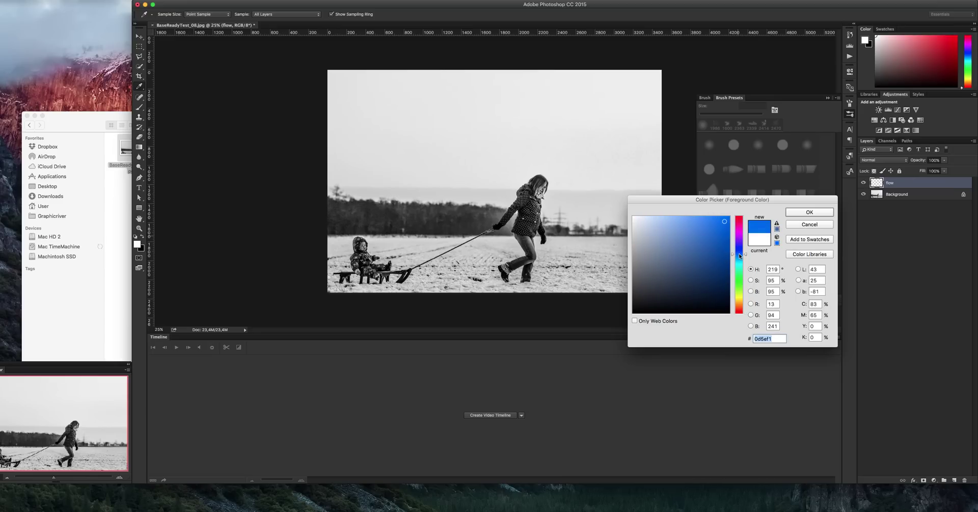
left_click(807, 213)
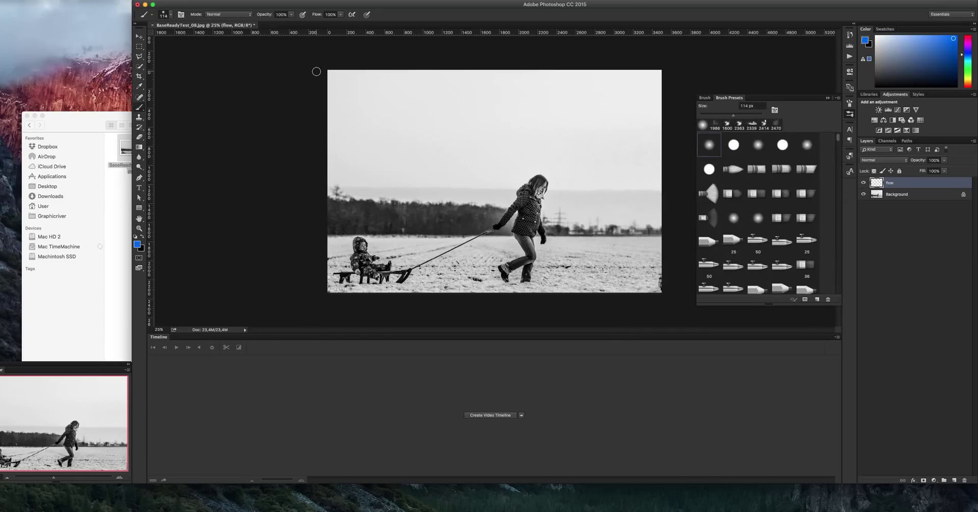
- With a 90 px brush, paint blue zigzag and horizontal strokes across the whole photo
key("bracketleft")
mouse_move(318, 74)
left_mouse_down()
mouse_move(606, 118)
mouse_move(525, 250)
left_mouse_up()
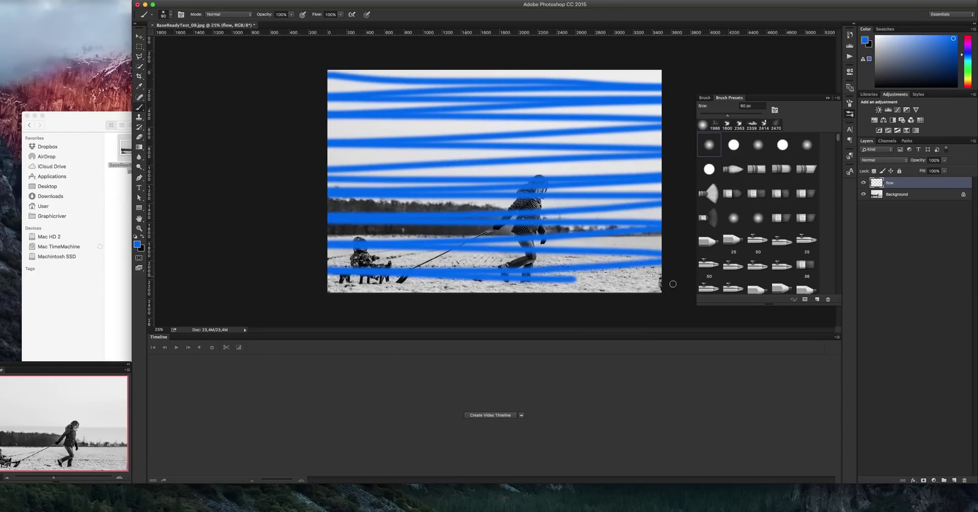
left_click_drag(525, 250, 326, 283)
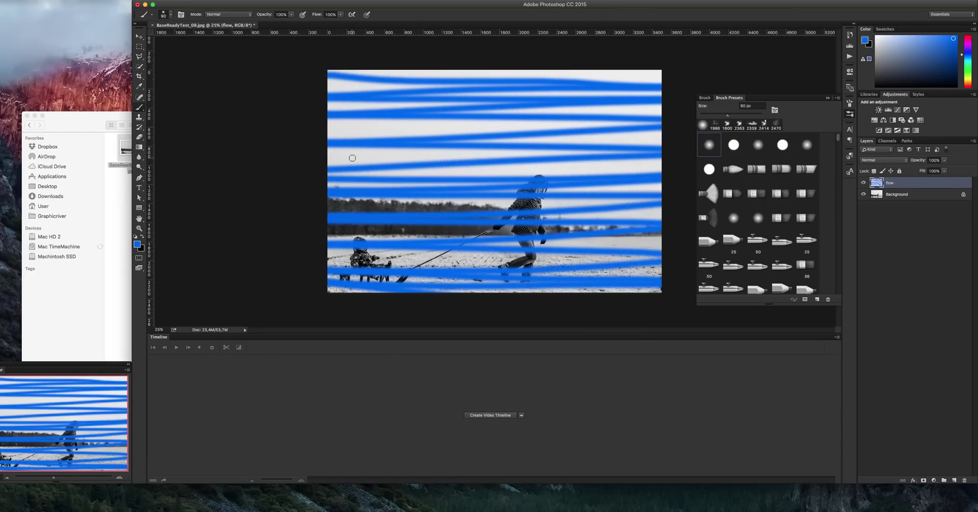
left_click_drag(331, 155, 400, 156)
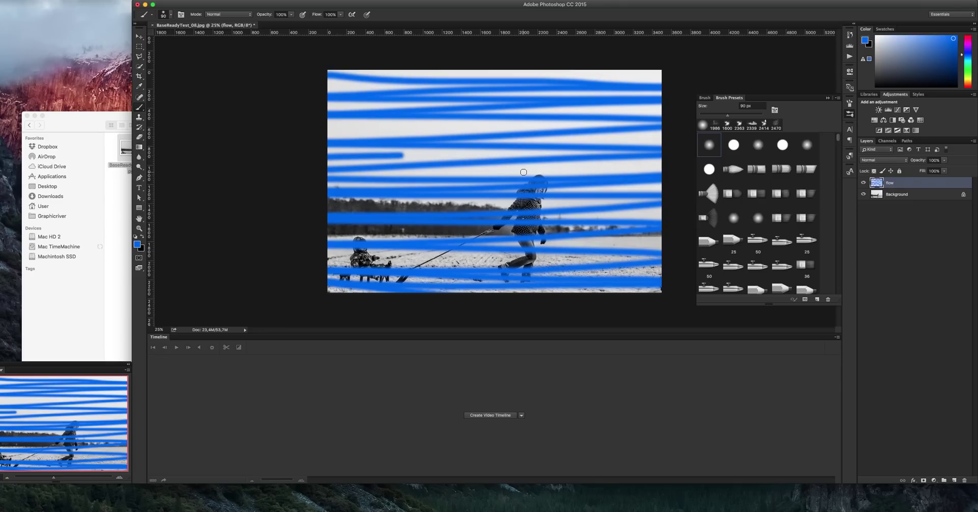
left_click_drag(524, 172, 662, 172)
left_click(614, 74)
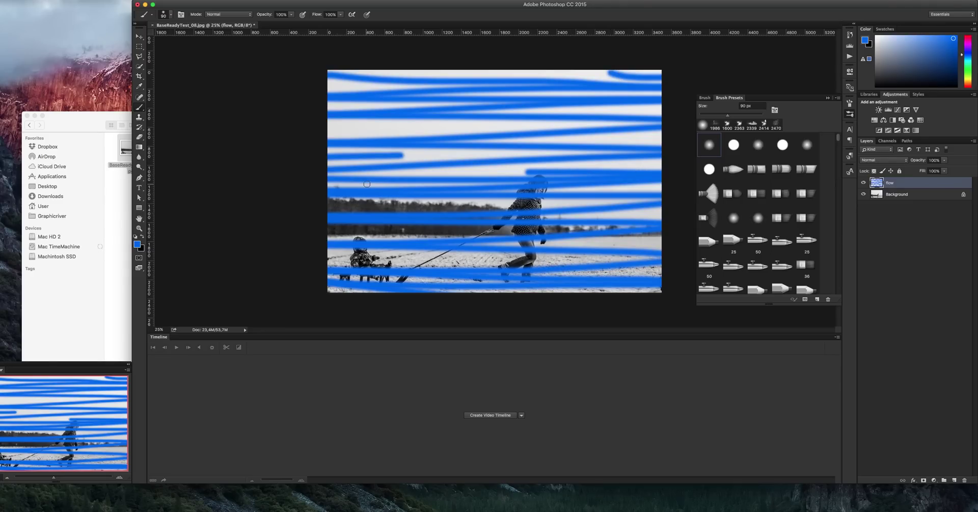
left_click_drag(302, 210, 455, 205)
left_click_drag(485, 261, 326, 261)
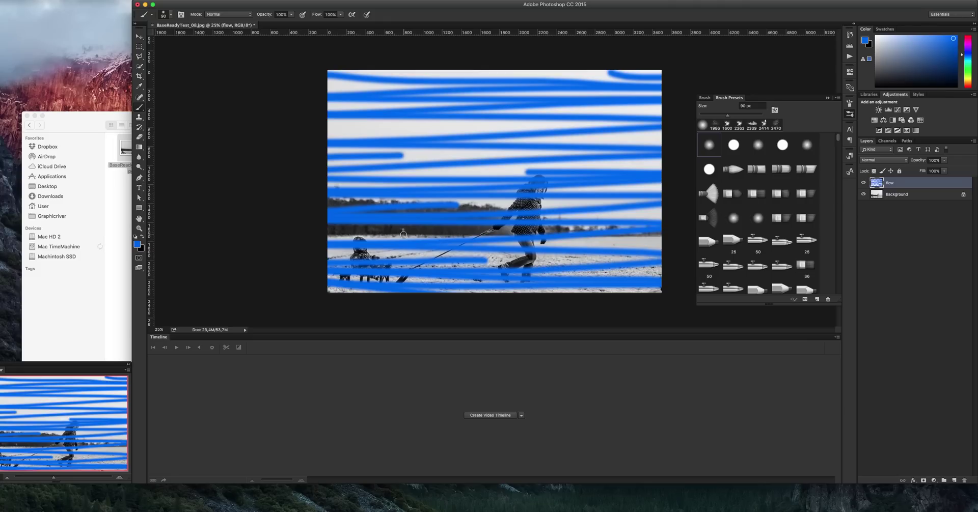
- Try test strokes on an extra layer, delete it, and show the flow layer again
left_click(864, 183)
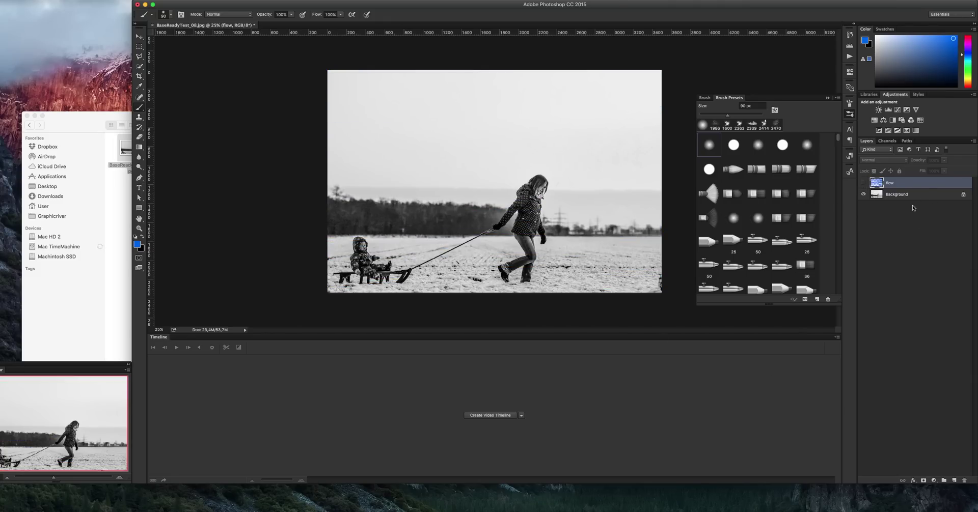
left_click(954, 480)
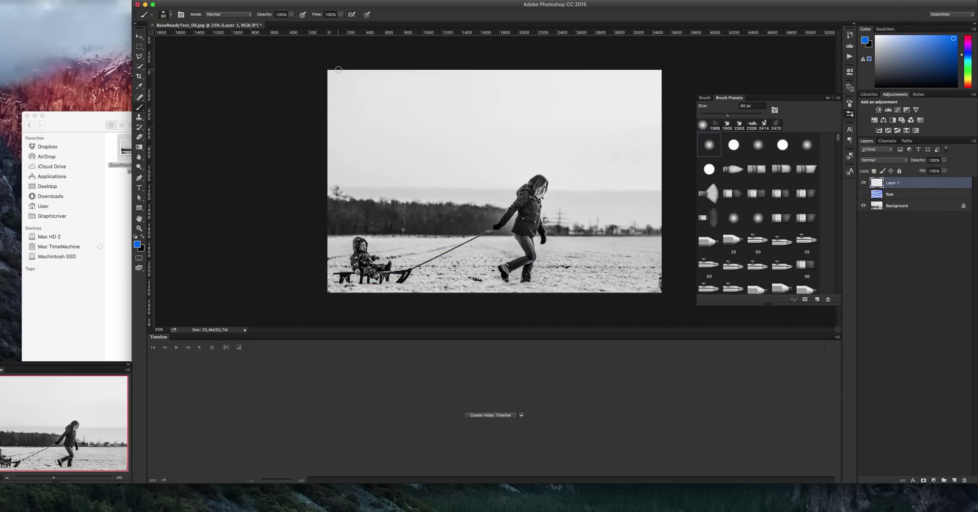
mouse_move(331, 70)
left_mouse_down()
mouse_move(411, 72)
mouse_move(636, 34)
mouse_move(403, 228)
mouse_move(351, 179)
left_mouse_up()
key("ctrl+z")
key("Delete")
left_click(863, 182)
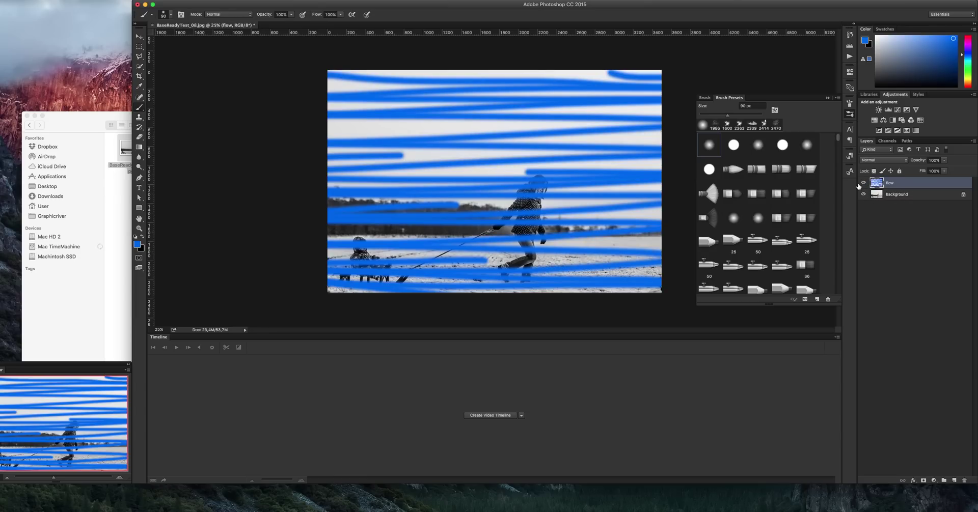
- Play the Right to left Animated Snow action from the Animated Snow set
left_click(850, 56)
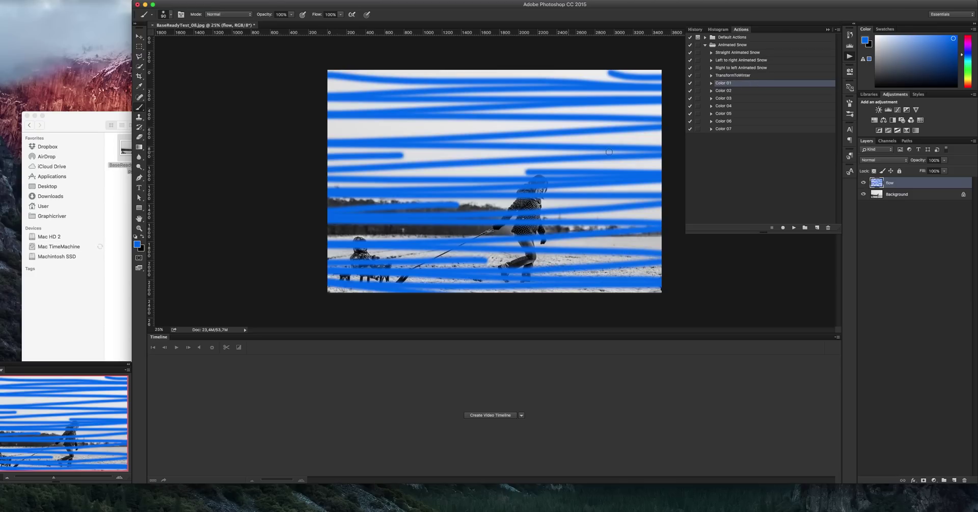
left_click(737, 68)
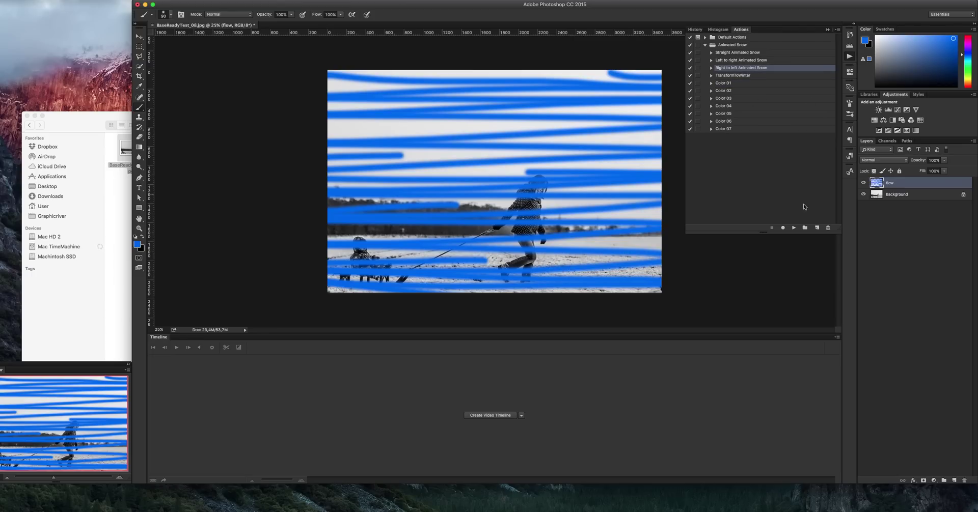
left_click(794, 228)
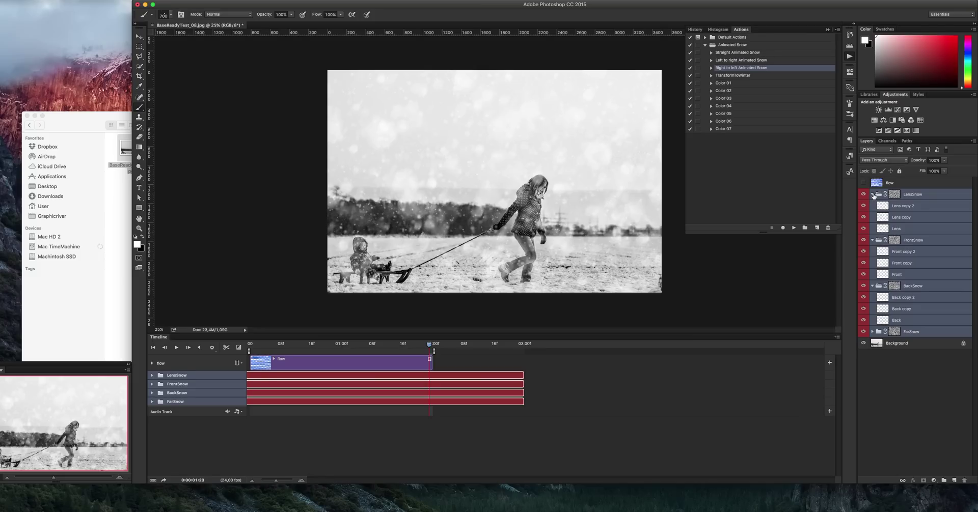
- Collapse the snow groups, select FarSnow, and hide all four snow groups
left_click(873, 194)
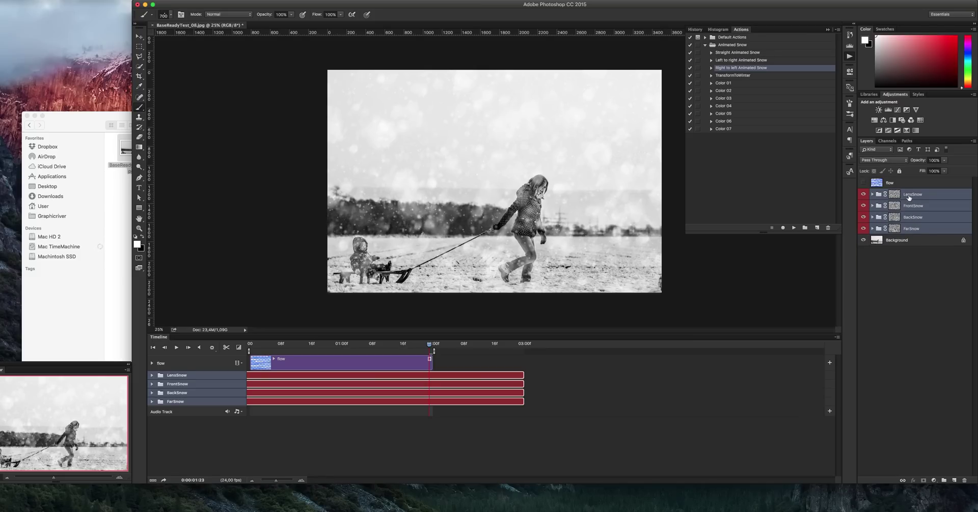
left_click(924, 229)
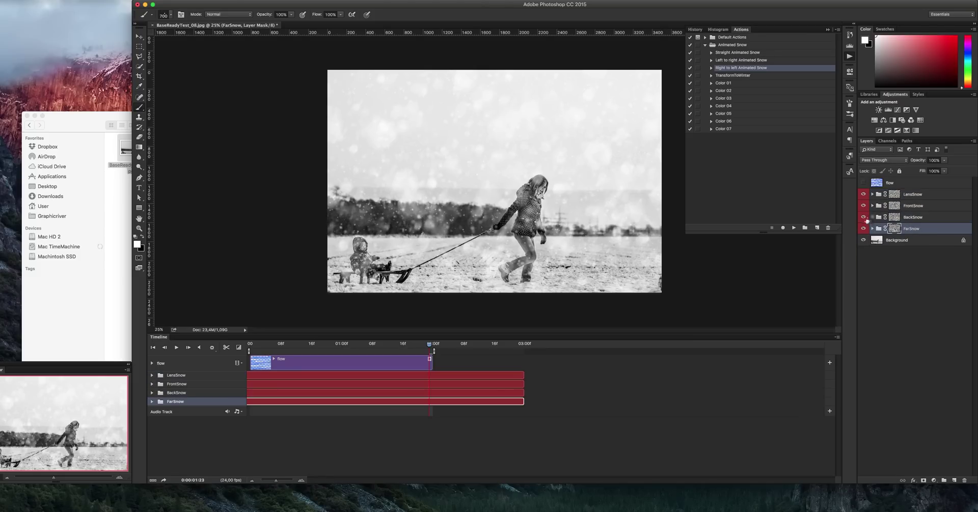
left_click_drag(863, 194, 862, 226)
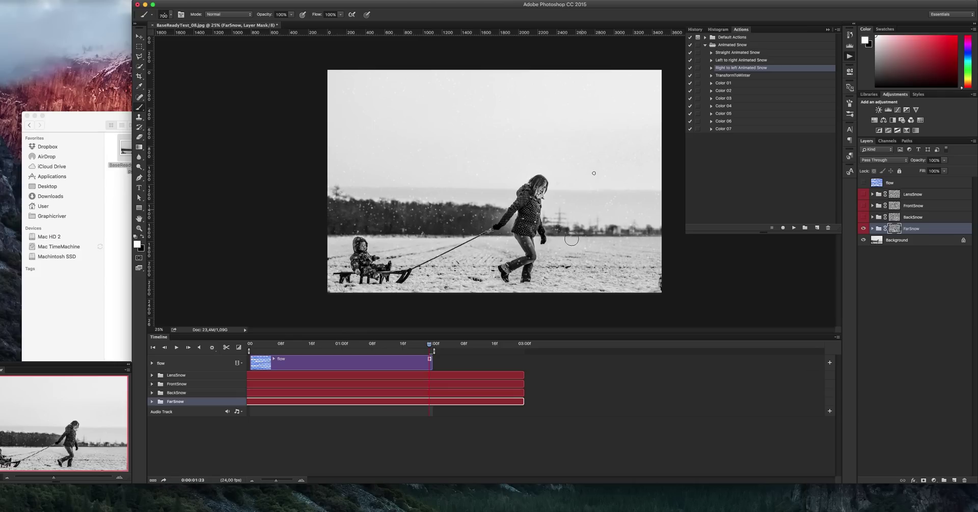
- Reduce the brush size to 71 px
right_click(422, 180)
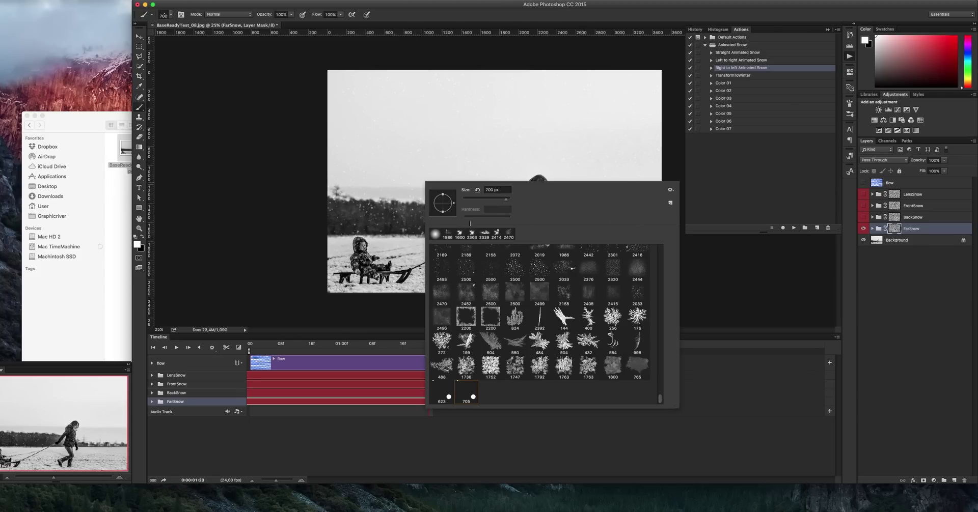
scroll(440, 235, "up", 3)
left_click_drag(505, 204, 476, 205)
key("Return")
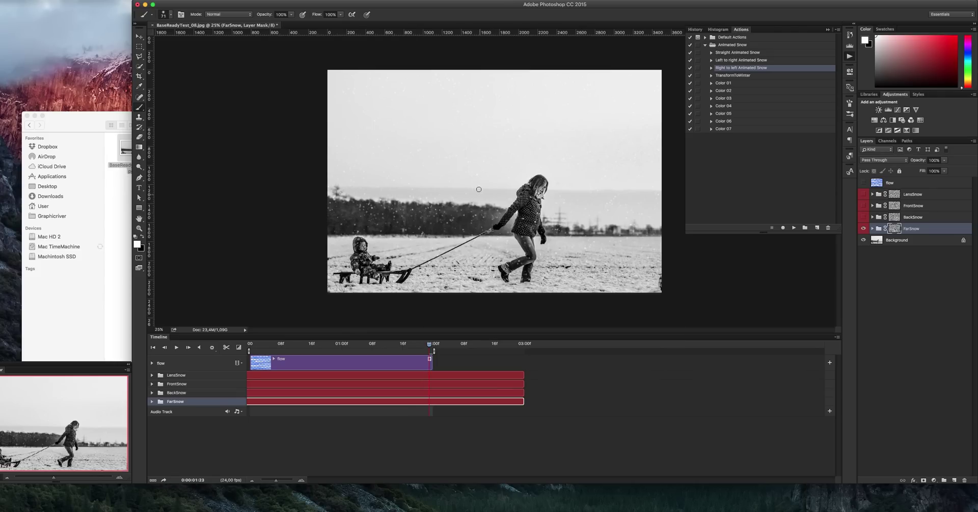
- Show BackSnow, FrontSnow and LensSnow again, then play and stop the snow animation
left_click(864, 217)
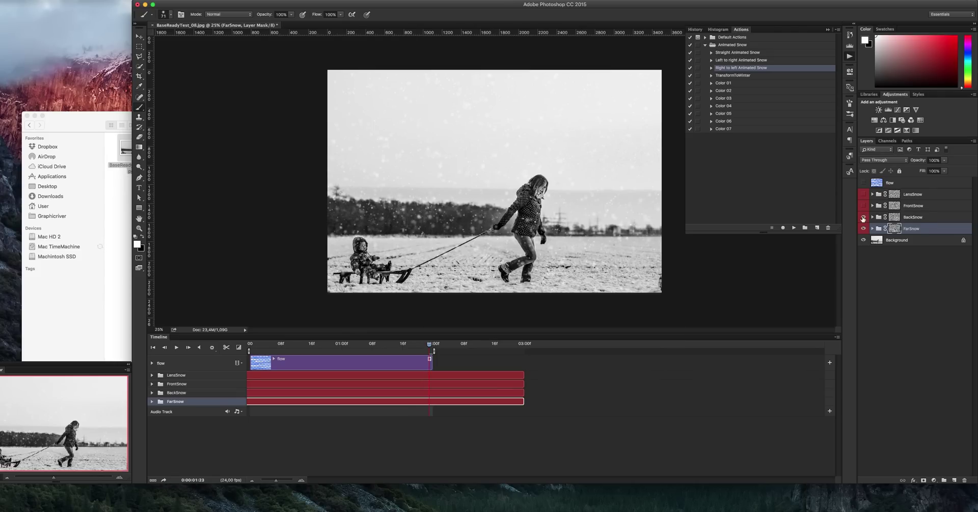
left_click(863, 205)
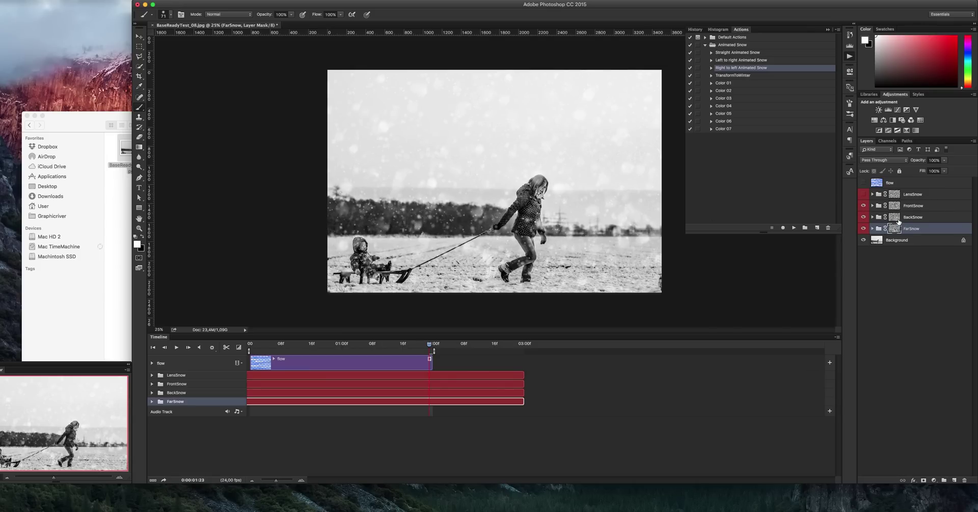
left_click(864, 194)
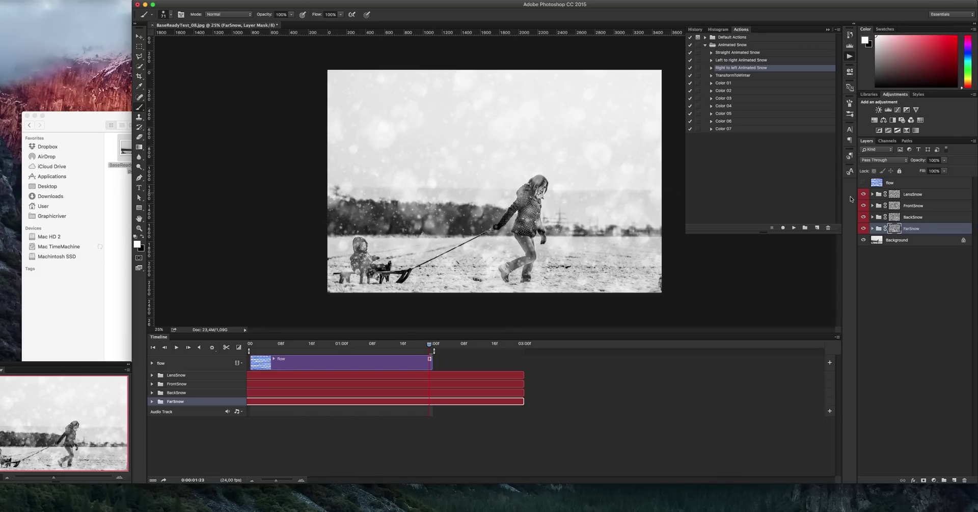
left_click(176, 348)
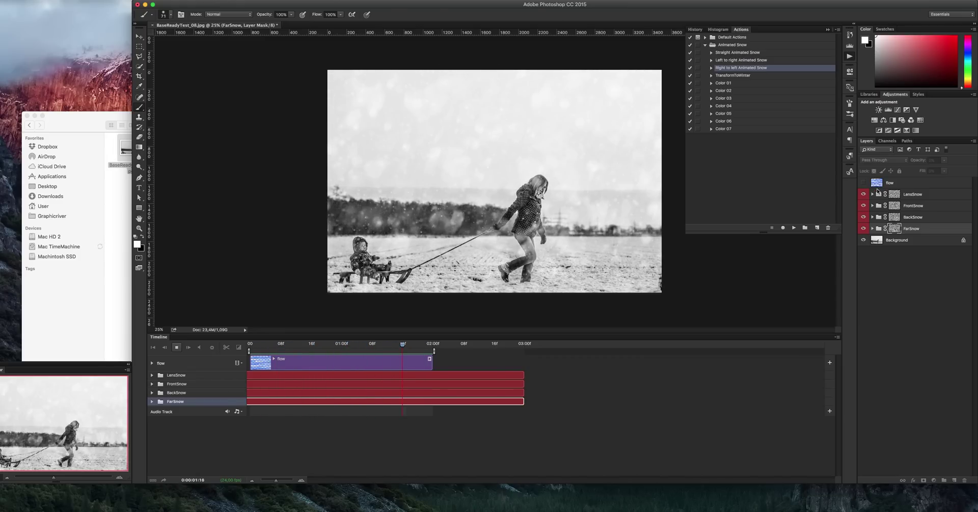
key("space")
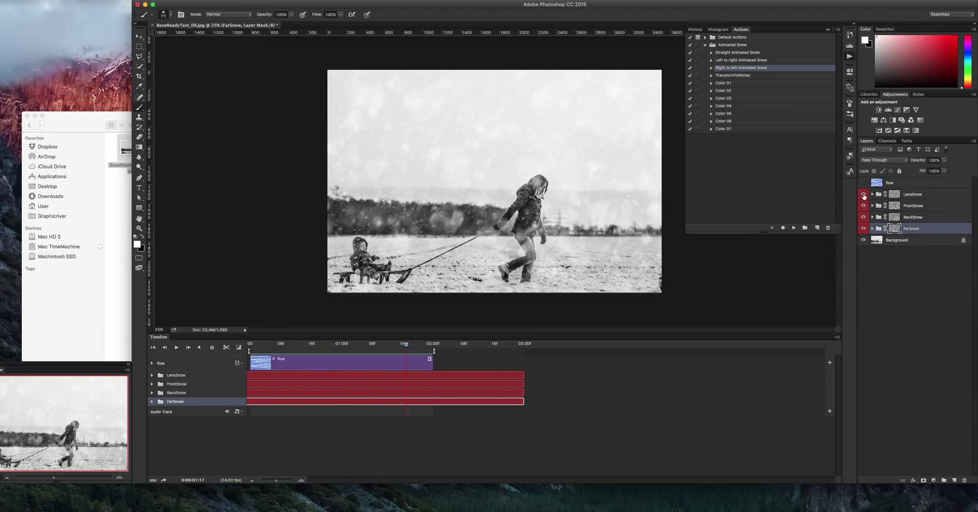
- Hide LensSnow, FrontSnow and BackSnow, target FarSnow, and rewind to the first frame
left_click_drag(863, 195, 863, 218)
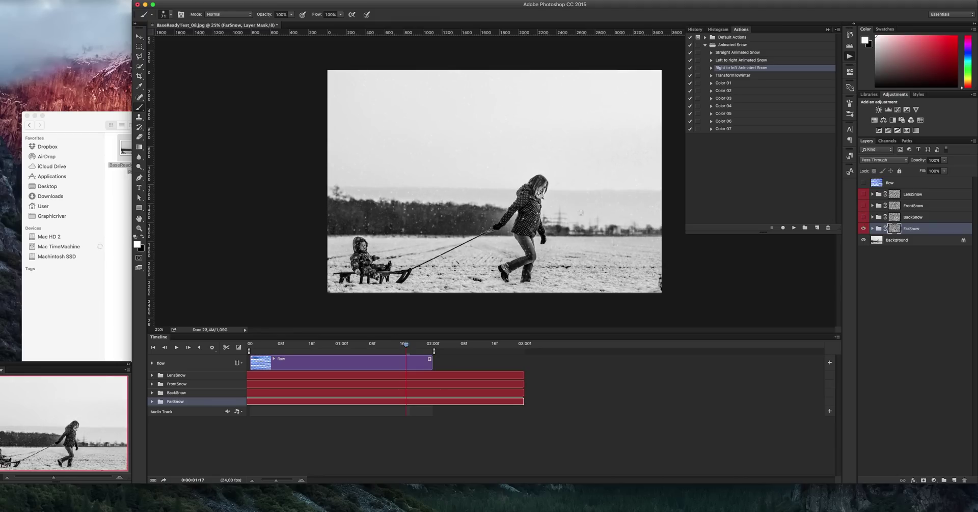
left_click(926, 228)
left_click_drag(406, 346, 249, 348)
- Duplicate FarSnow and flip the FarSnow copy horizontally
key("ctrl+j")
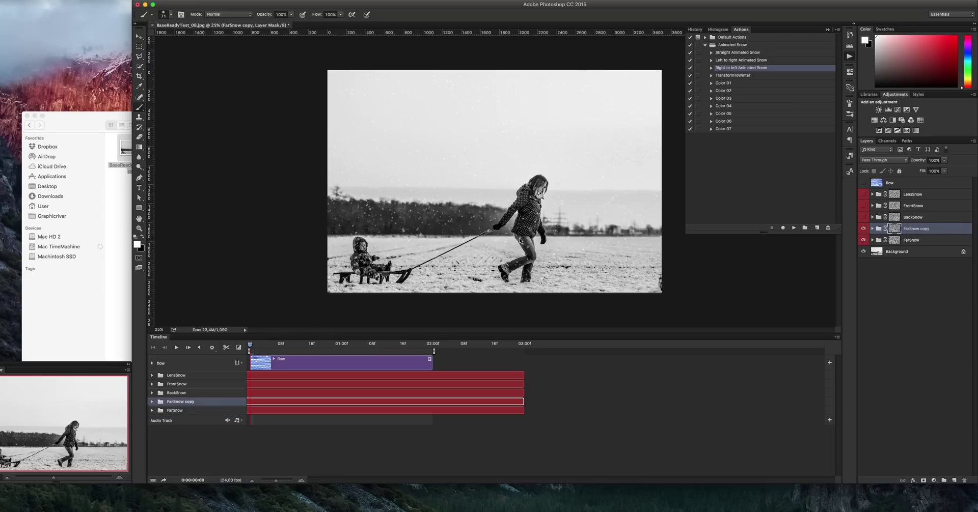
key("ctrl+t")
right_click(496, 197)
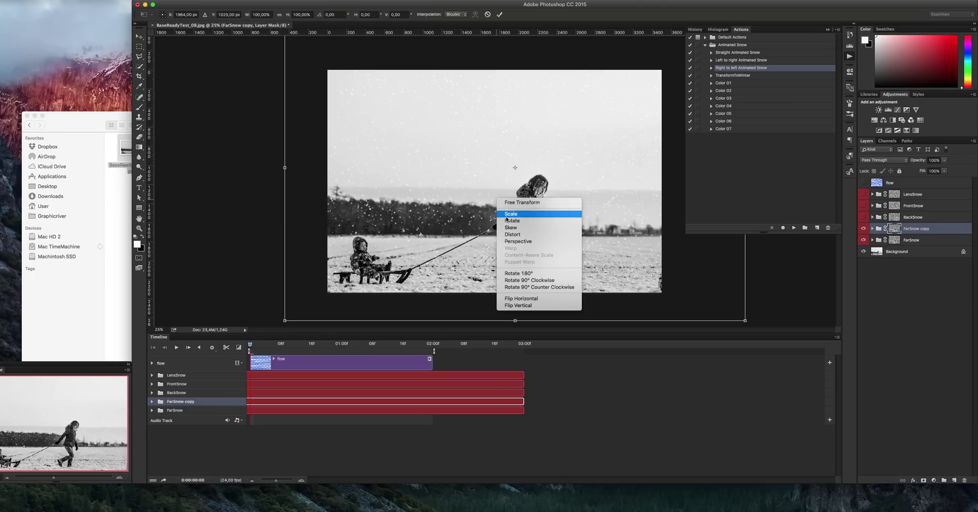
left_click(524, 299)
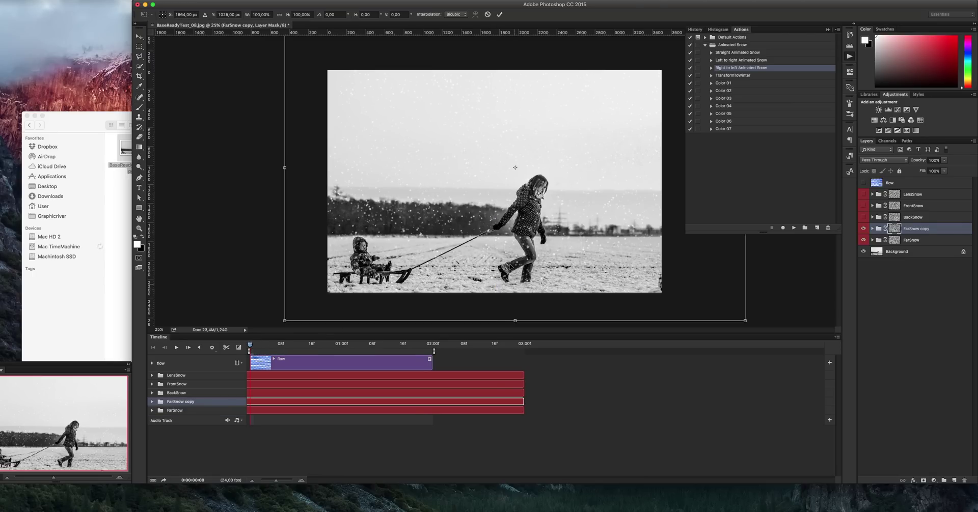
key("Return")
key("b")
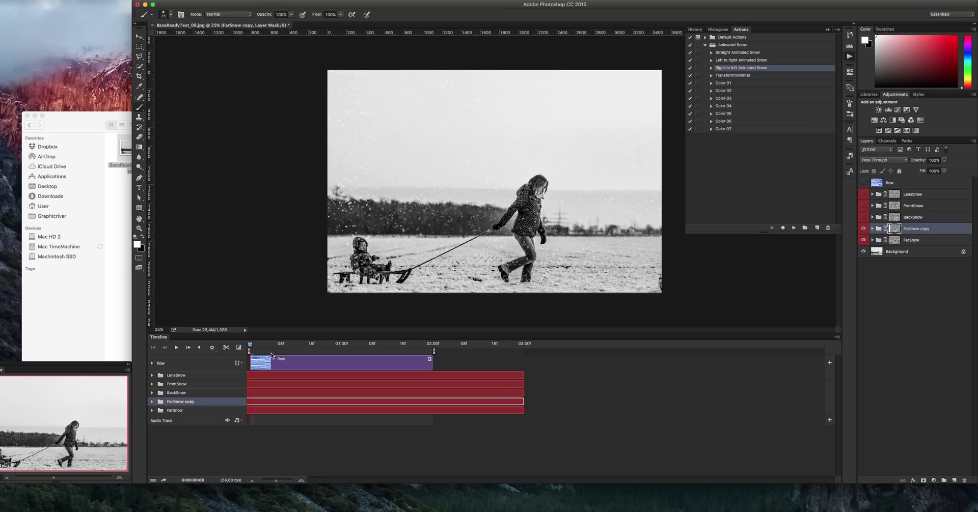
- Play the animation with the flipped copy and scrub back to frame 00:07
key("space")
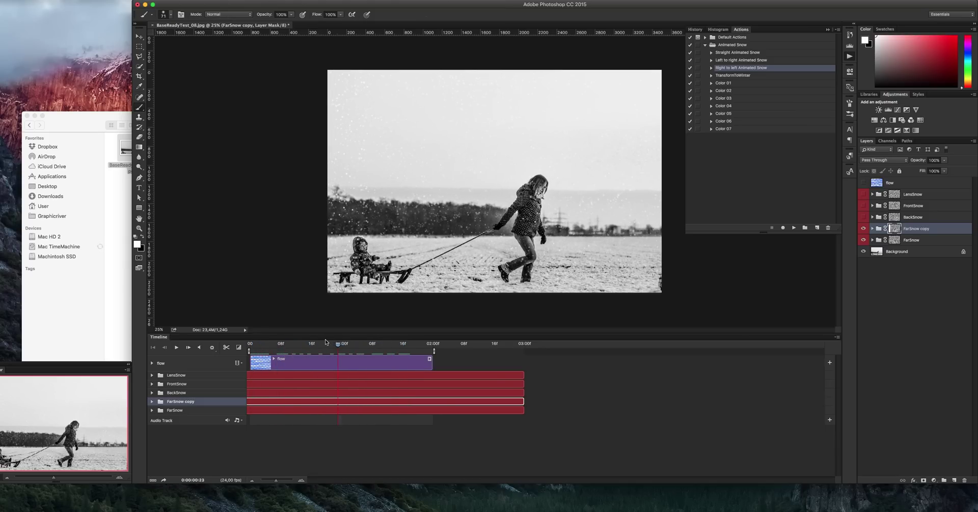
left_click(294, 344)
left_click_drag(296, 341, 276, 345)
- Hide and delete the FarSnow copy, then select the LensSnow group
left_click(862, 230)
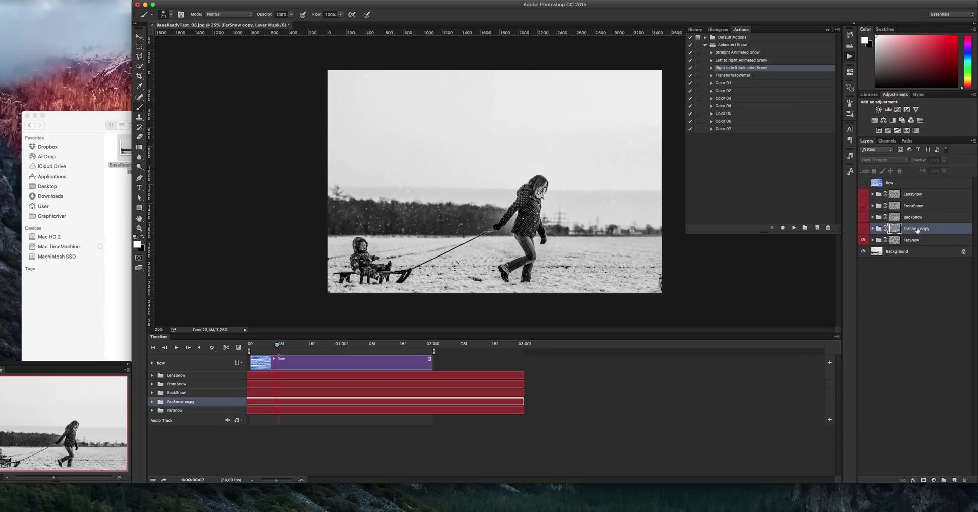
key("Delete")
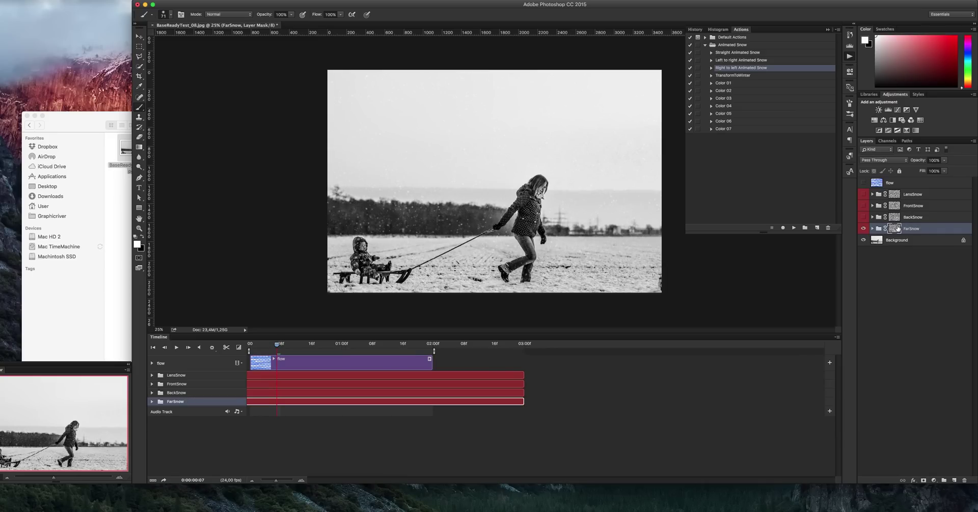
left_click(913, 195)
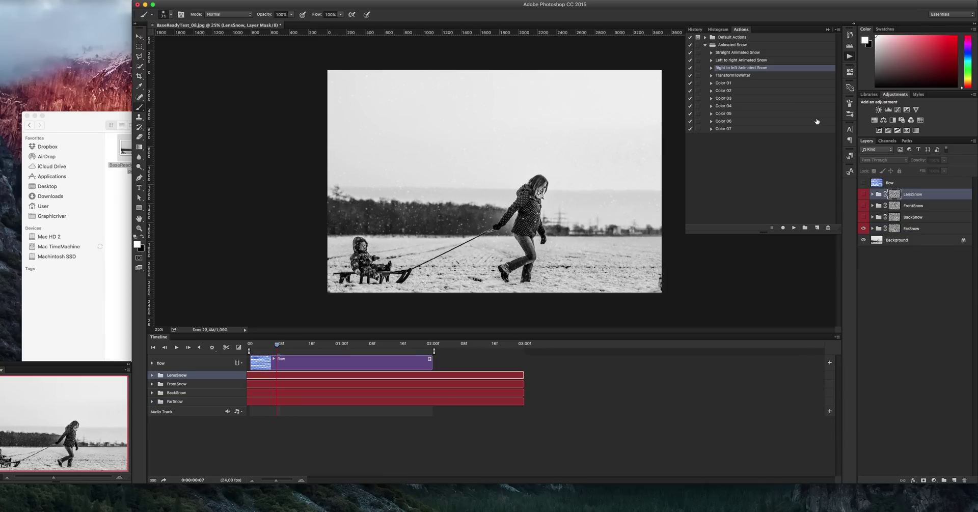
- Run the Color 01 action and show its colour grade group
left_click(744, 84)
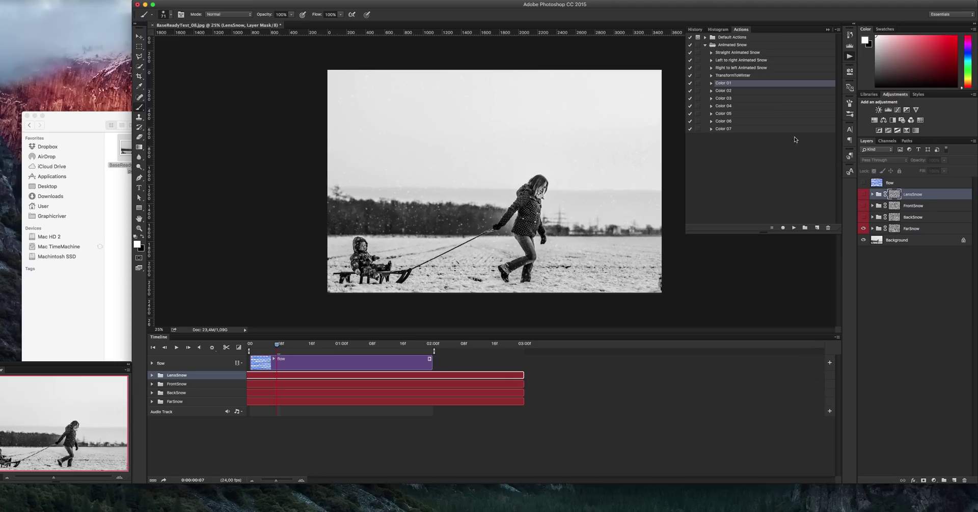
left_click(794, 229)
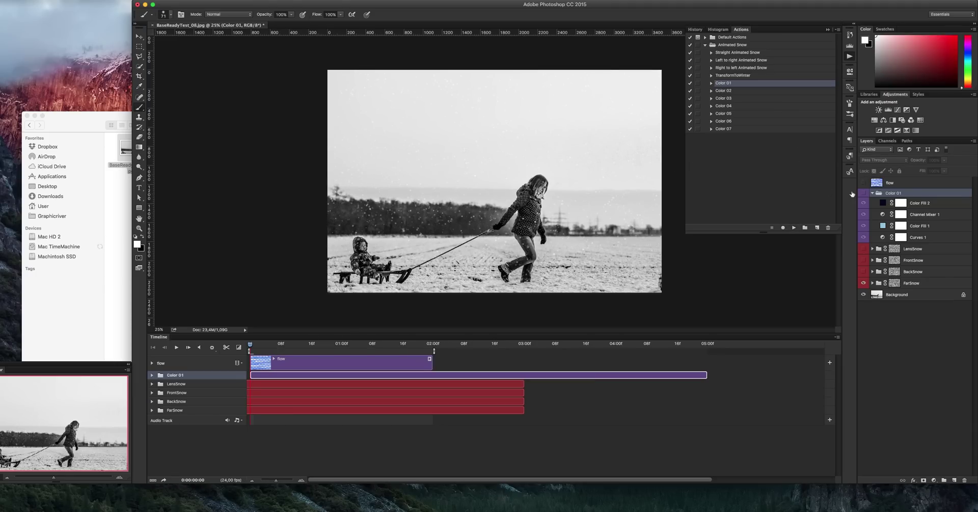
left_click(863, 193)
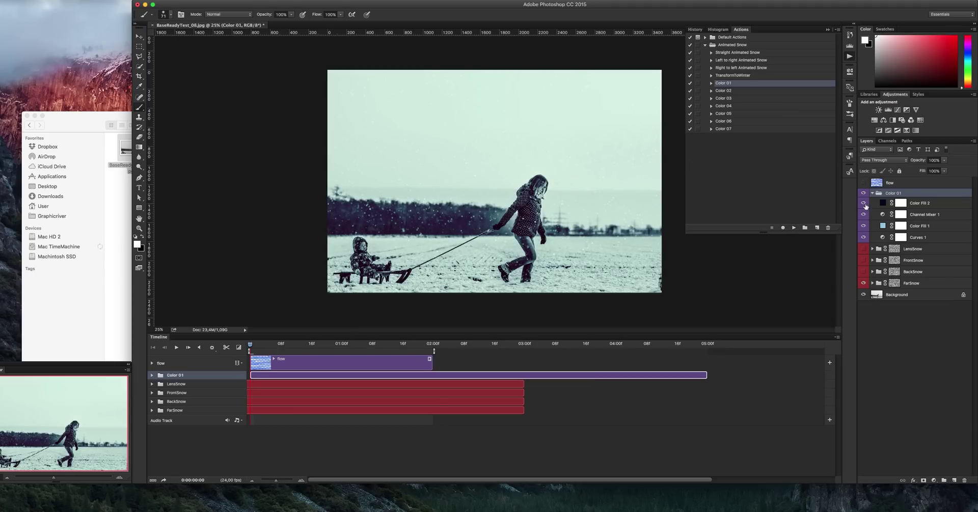
- Set Color Fill 1 to pale blue ccd9e6 after trying yellow, olive and orange tints
double_click(883, 226)
left_click_drag(667, 235, 674, 227)
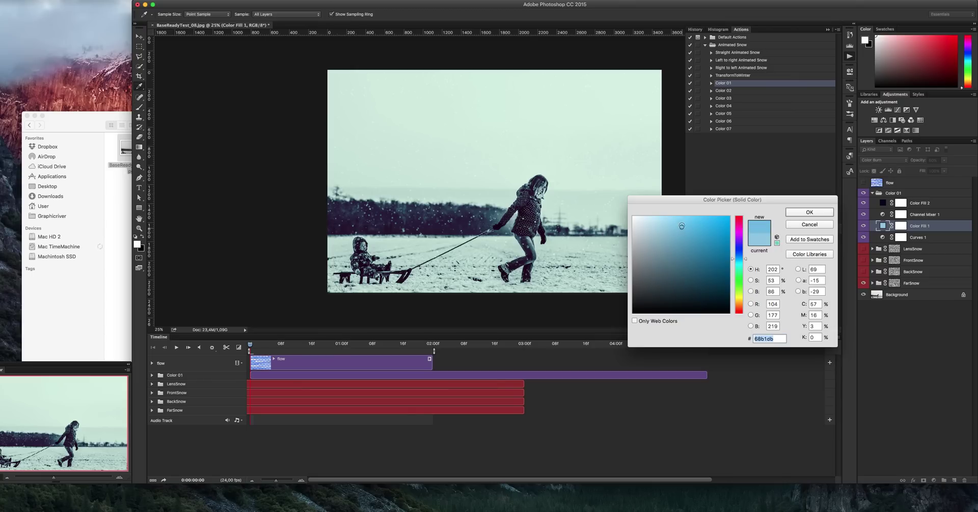
left_click_drag(678, 227, 683, 219)
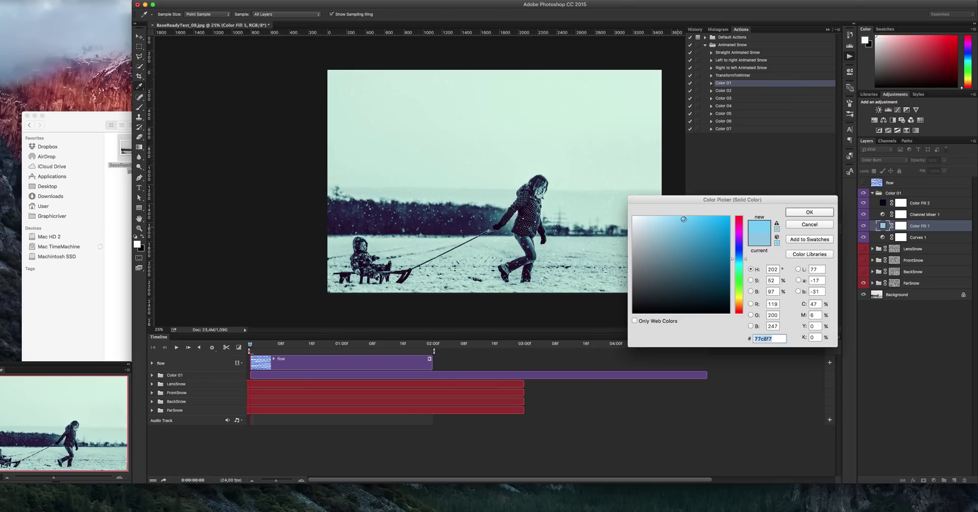
left_click_drag(742, 270, 741, 298)
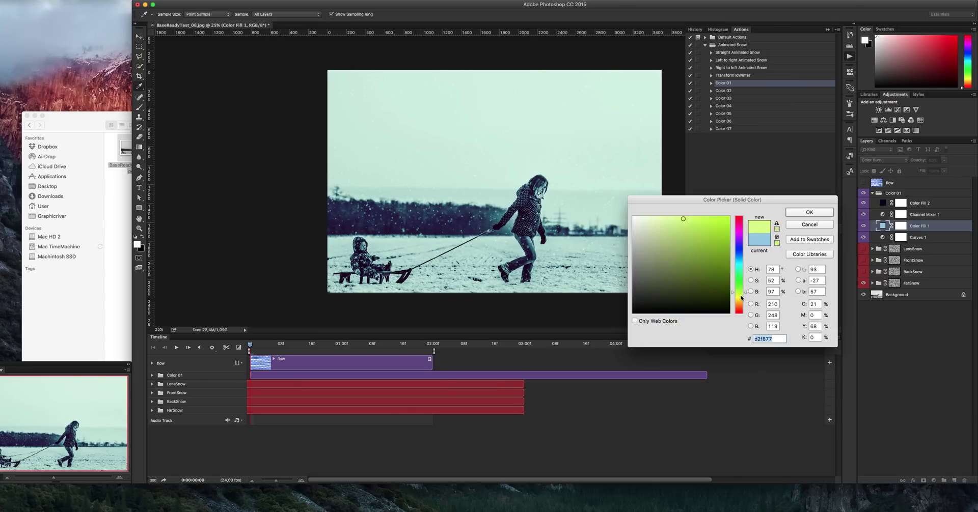
left_click_drag(710, 270, 692, 248)
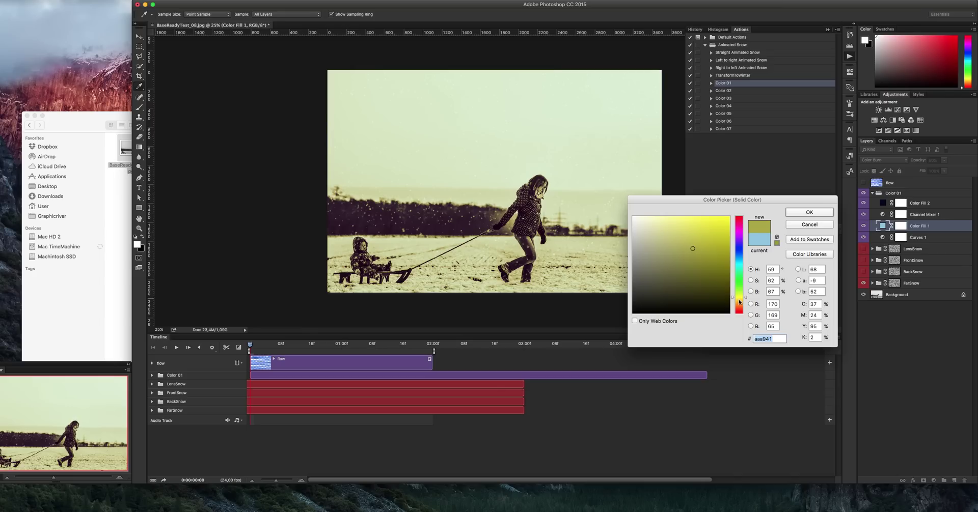
left_click_drag(741, 301, 738, 308)
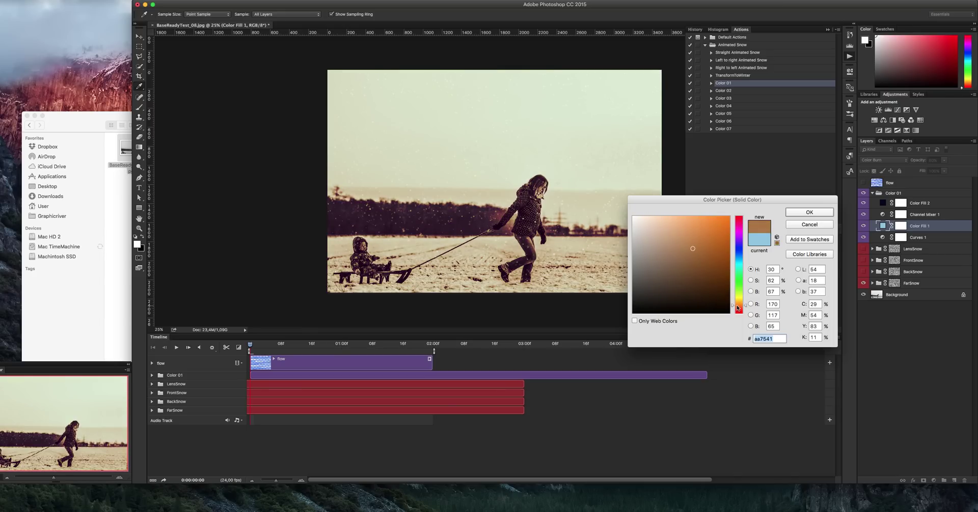
mouse_move(698, 263)
left_mouse_down()
mouse_move(688, 227)
mouse_move(663, 224)
left_mouse_up()
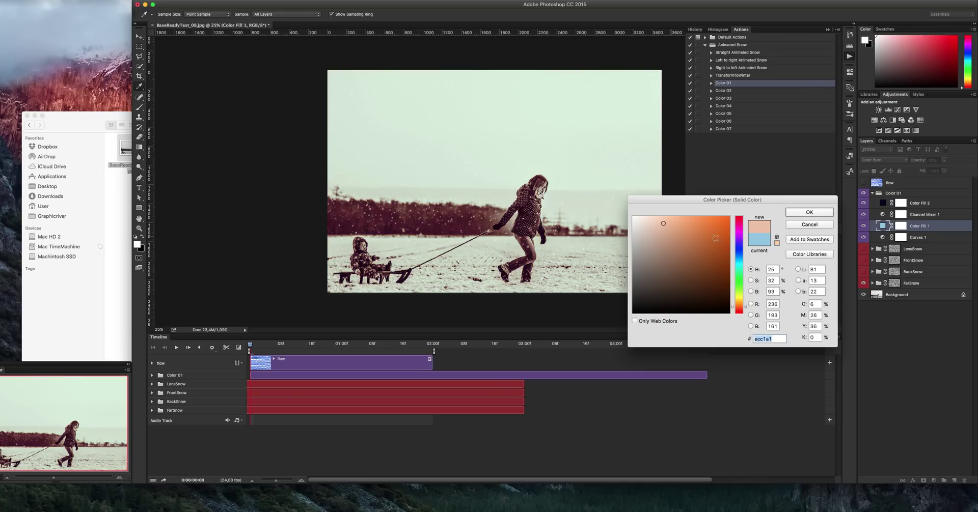
left_click_drag(737, 251, 738, 256)
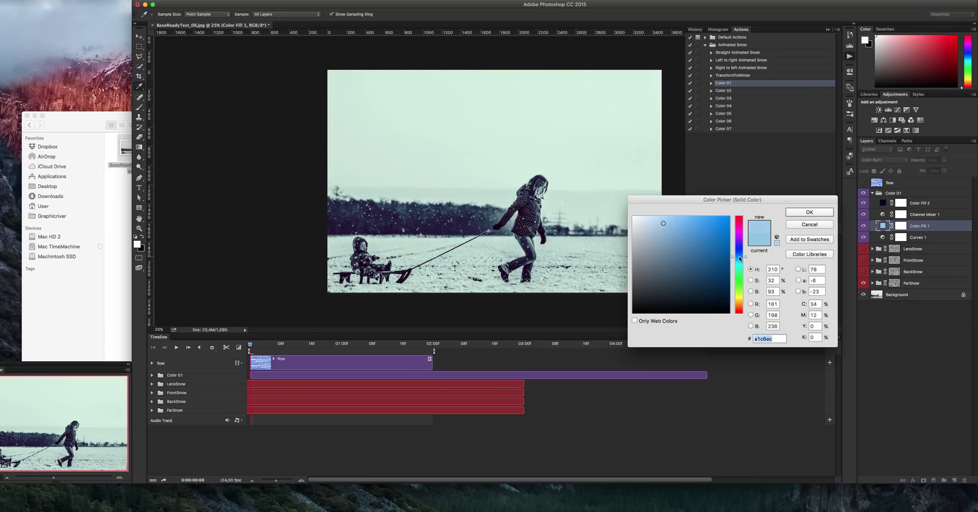
left_click_drag(652, 222, 644, 226)
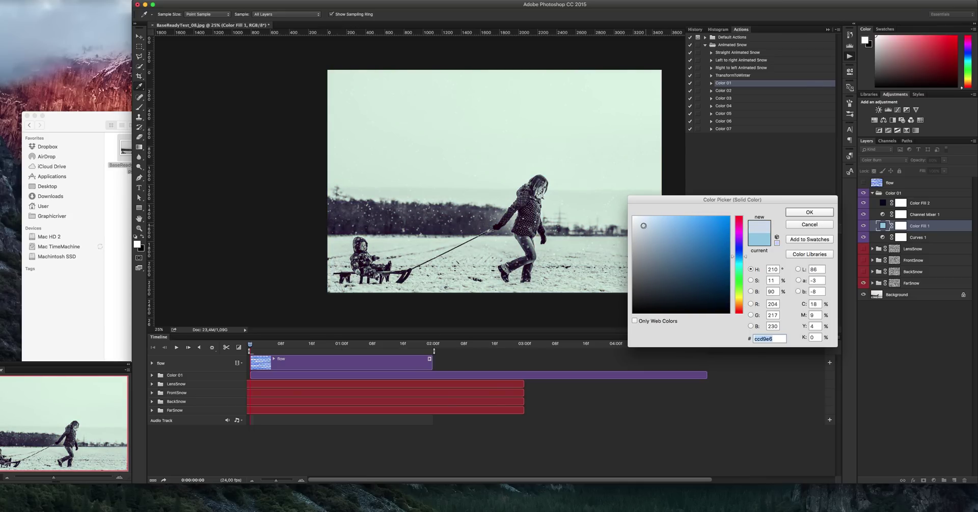
left_click(802, 212)
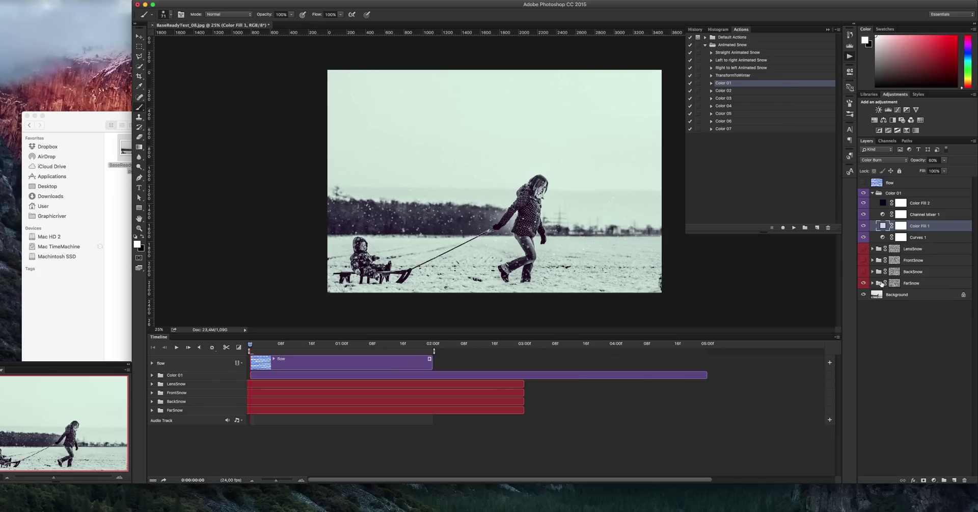
- Add a new empty layer and undo a test brush stroke
left_click(910, 295)
left_click(955, 480)
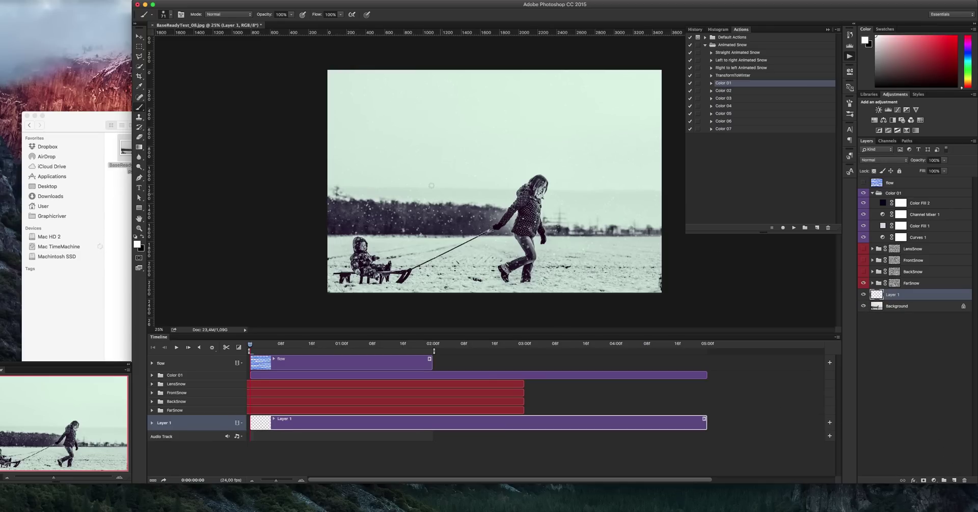
left_click_drag(459, 153, 453, 188)
key("ctrl+z")
- Choose the textured 581 brush preset and paint snow speckles over the sky
right_click(473, 193)
left_click_drag(712, 250, 709, 388)
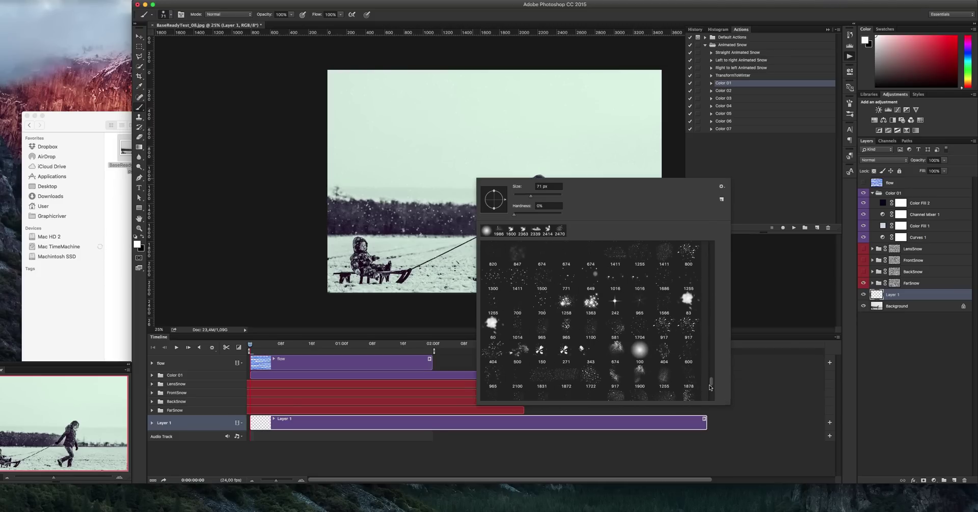
left_click(615, 321)
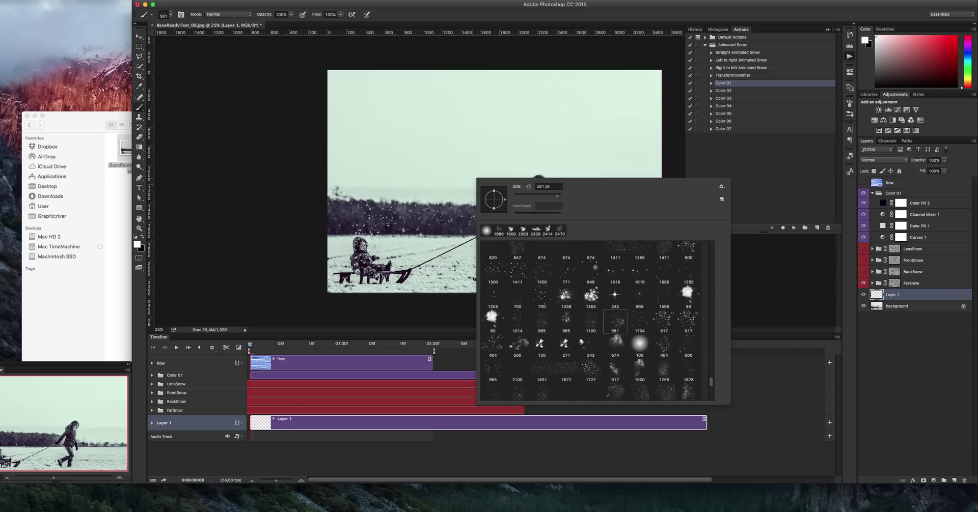
left_click(347, 196)
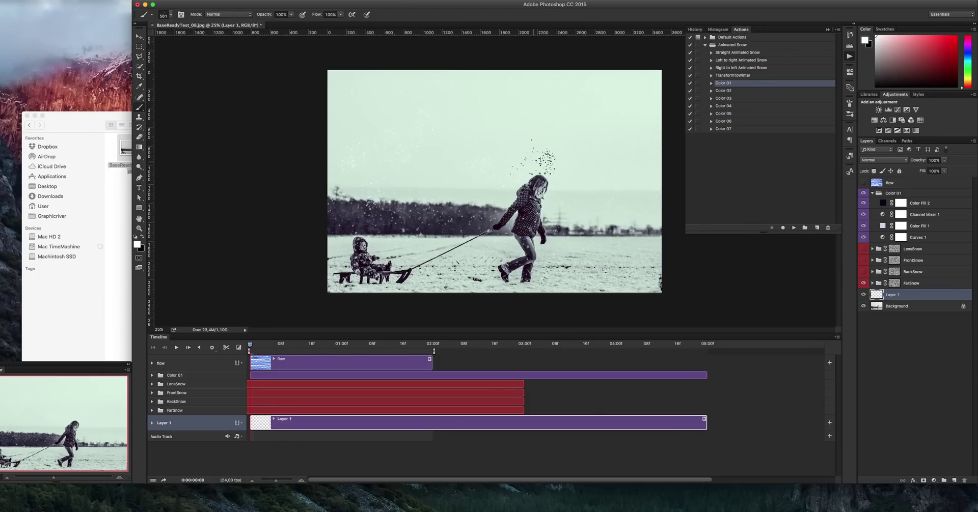
left_click_drag(395, 140, 383, 206)
- Start a text line in the sky set in Avenir Next Heavy, 72 pt
key("t")
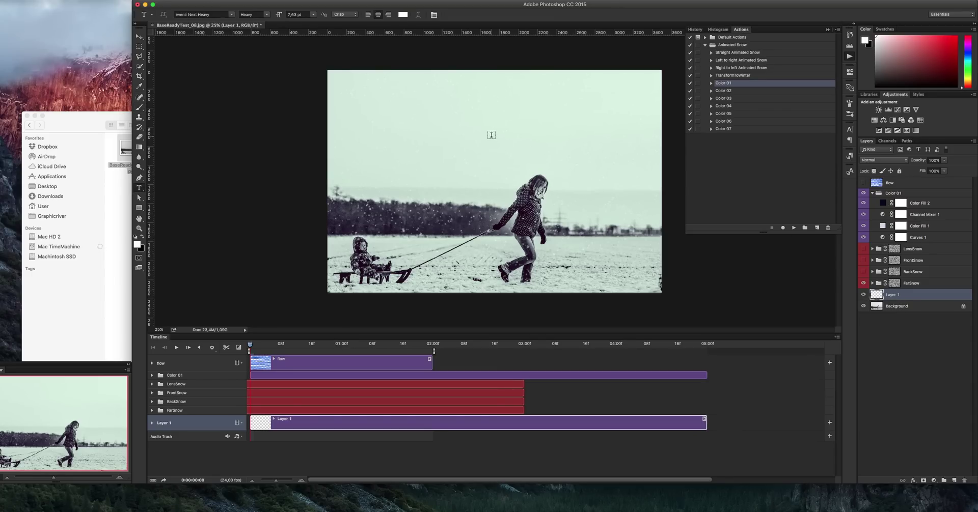
left_click(491, 136)
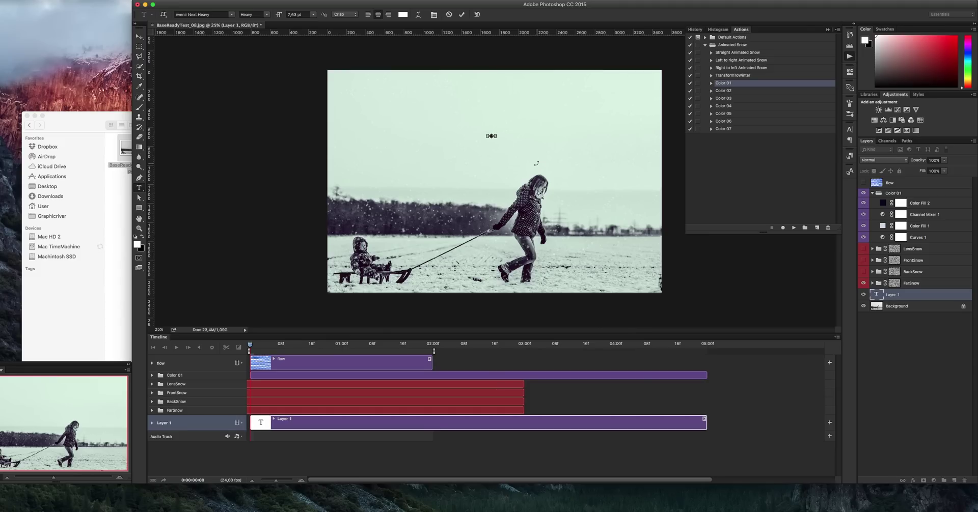
left_click(850, 130)
left_click(805, 133)
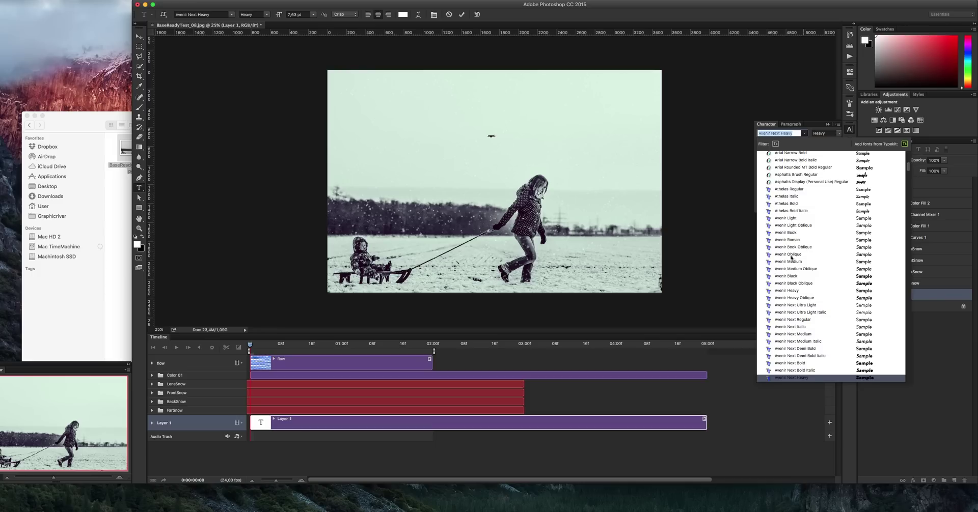
left_click(795, 144)
left_click(795, 144)
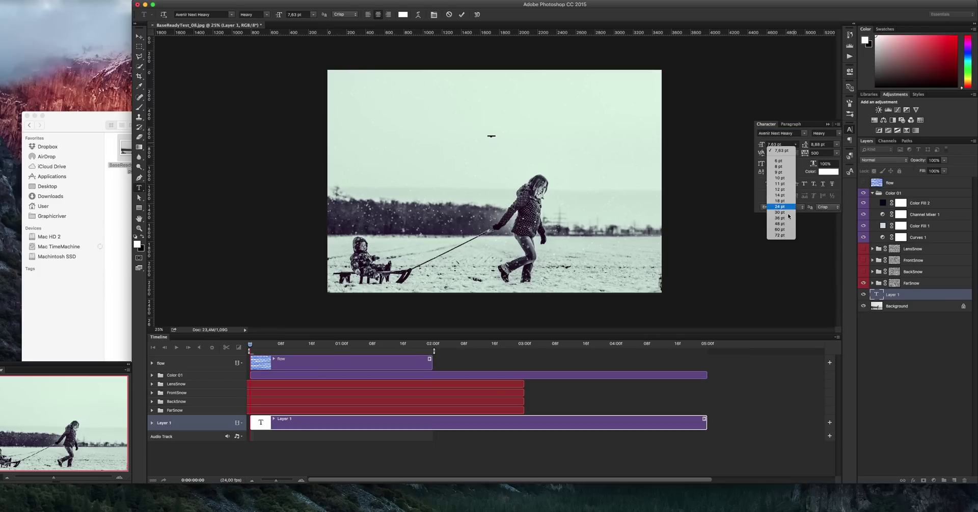
left_click(779, 235)
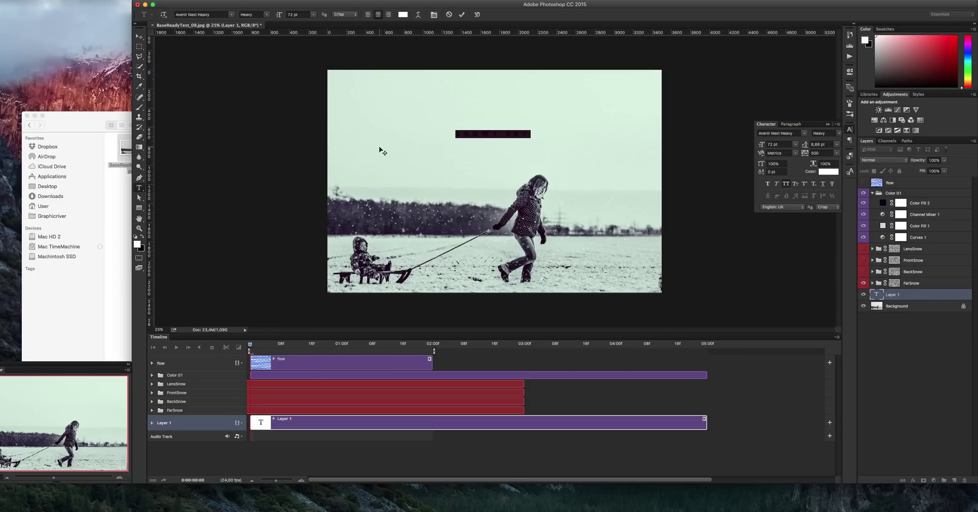
- Scale the title up around its centre with Free Transform
left_click(139, 37)
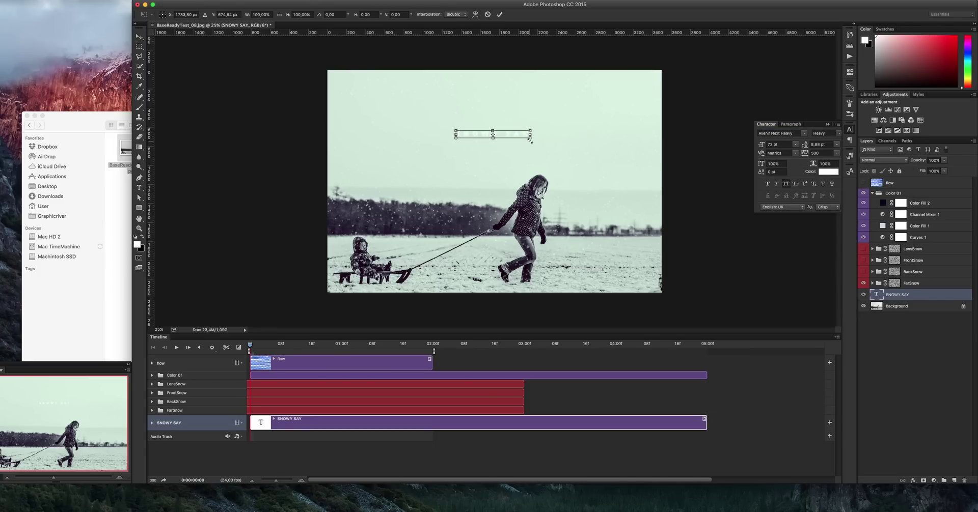
mouse_move(528, 135)
left_mouse_down()
mouse_move(599, 145)
mouse_move(556, 154)
left_mouse_up()
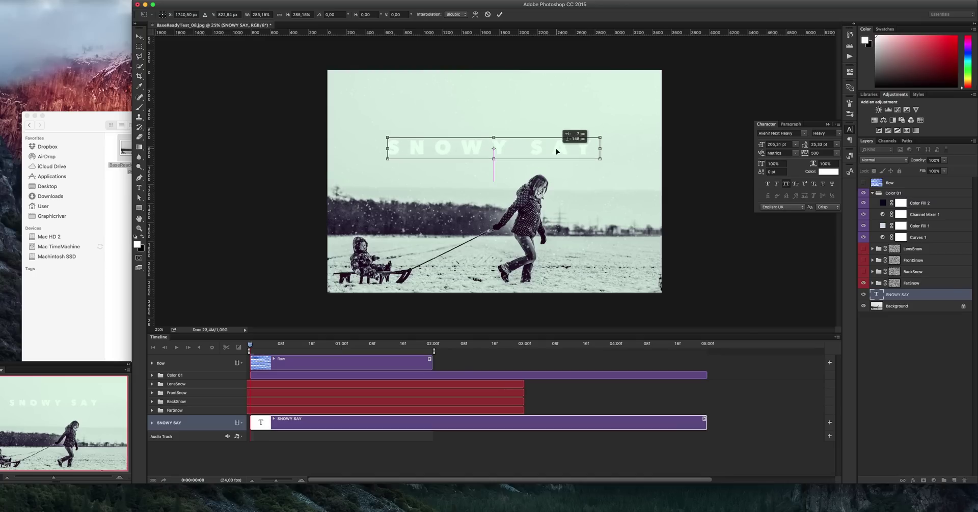
key("Return")
key("t")
- Correct the title typo so it reads SNOWY DAY
left_click(517, 153)
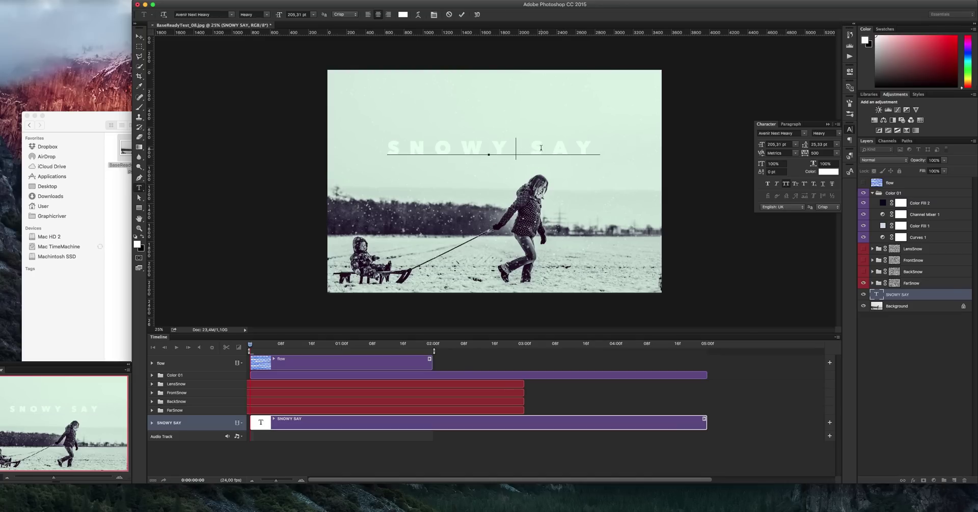
key("Right")
key("shift+Right")
key("Right")
key("Left")
left_click_drag(538, 148, 544, 149)
type("D")
key("ctrl+Return")
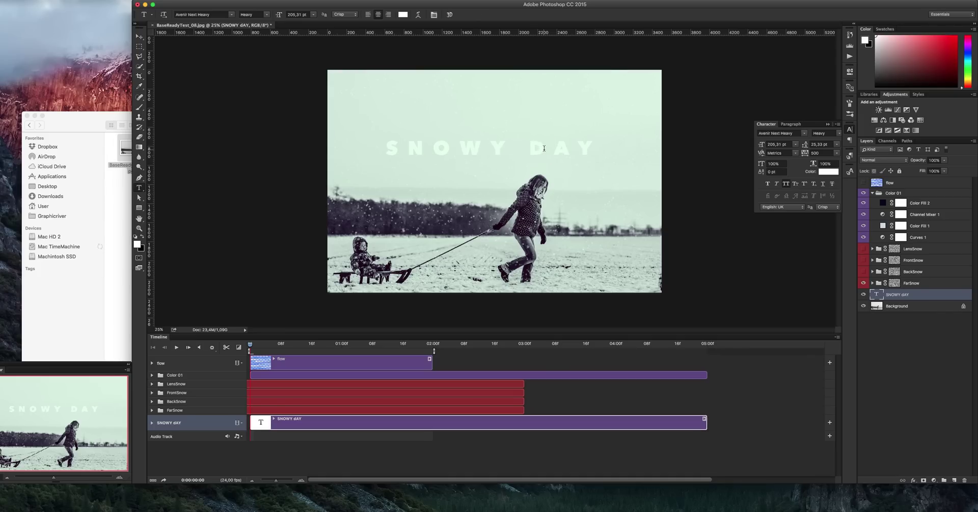
- Make the SNOWY DAY title red af3333
key("v")
left_click(828, 171)
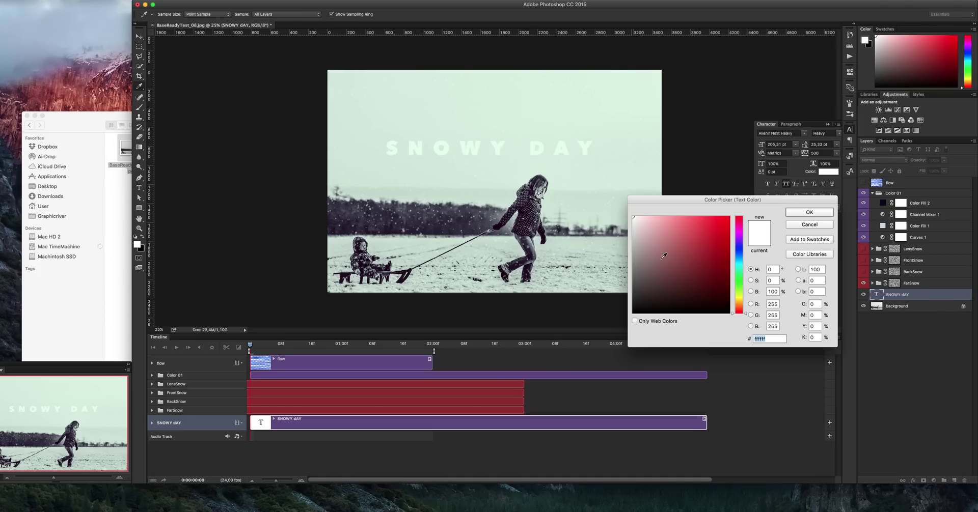
left_click(702, 247)
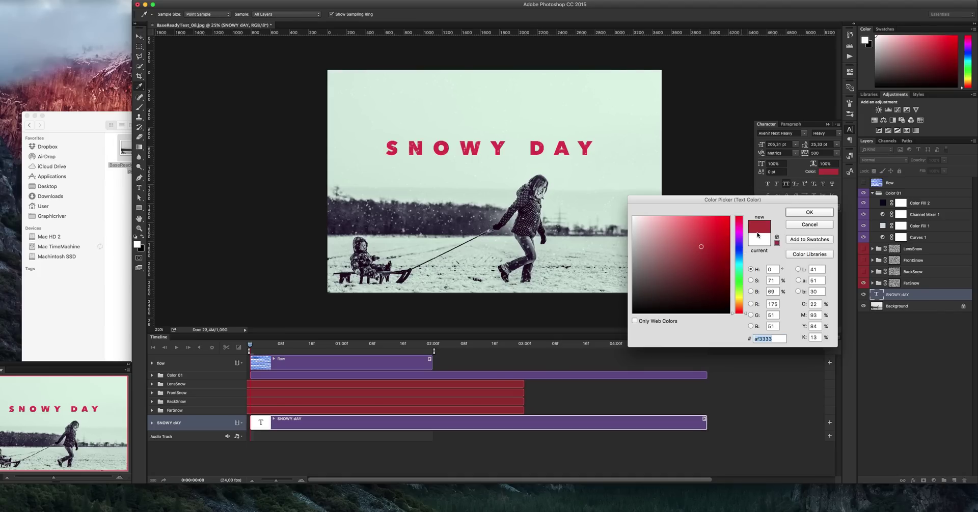
left_click(809, 213)
- Move the SNOWY DAY title up slightly
left_click(569, 156)
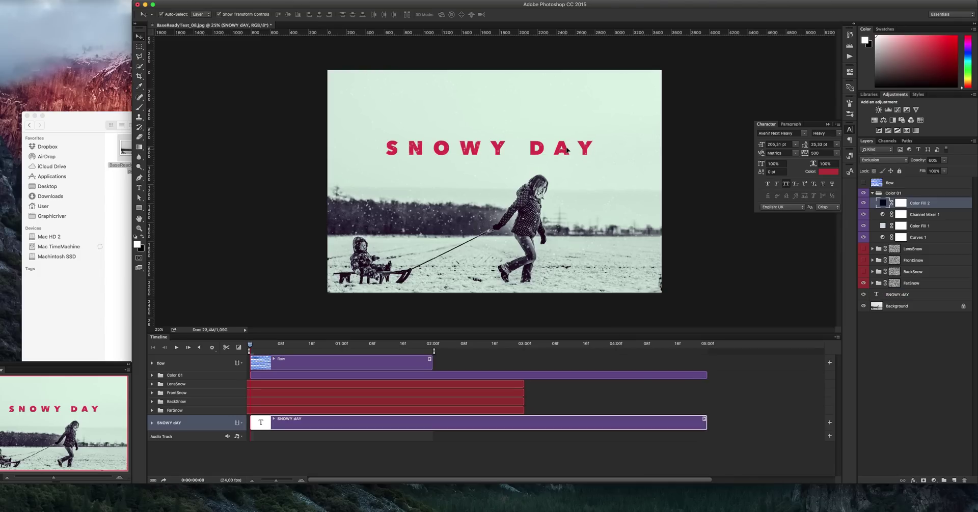
left_click(896, 294)
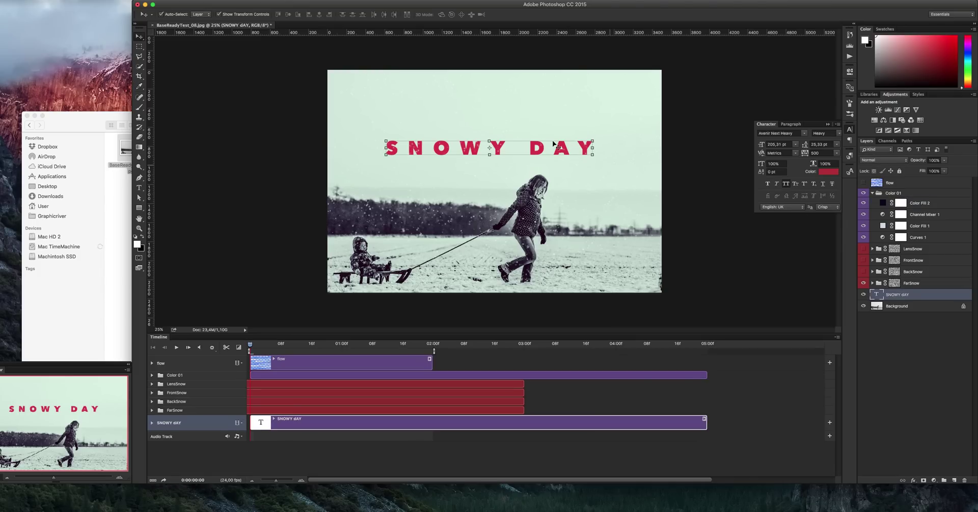
left_click_drag(505, 148, 505, 139)
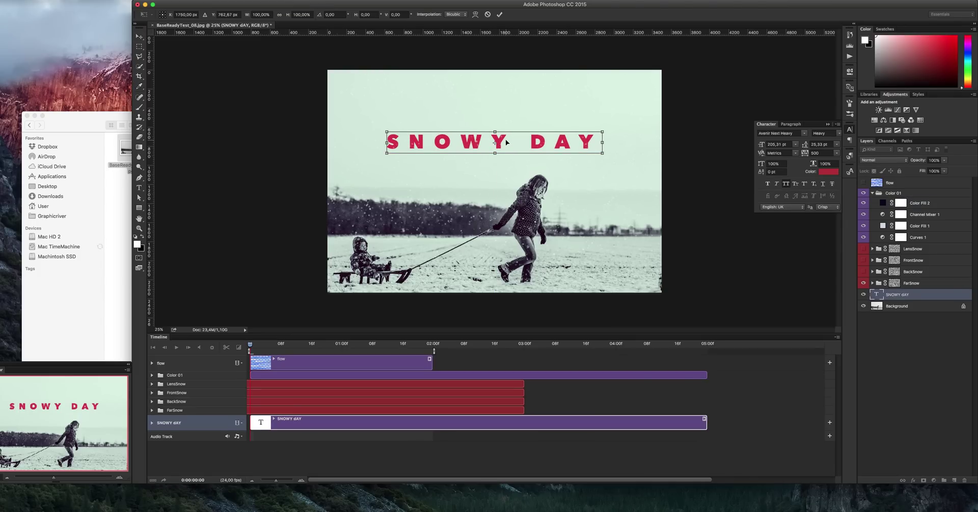
key("Return")
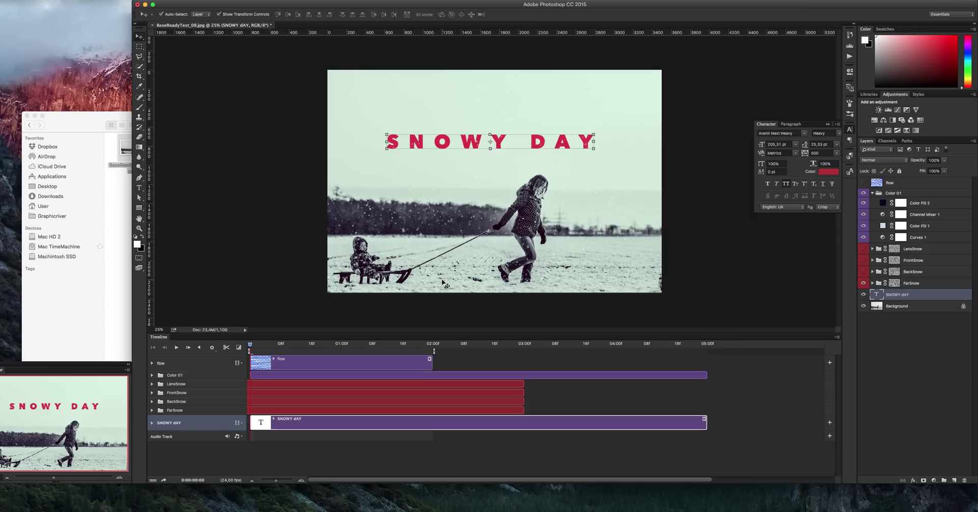
- Scrub the timeline to about frame 7 and show the LensSnow, FrontSnow and BackSnow layers
left_click_drag(250, 344, 331, 347)
left_click(862, 249)
left_click(861, 261)
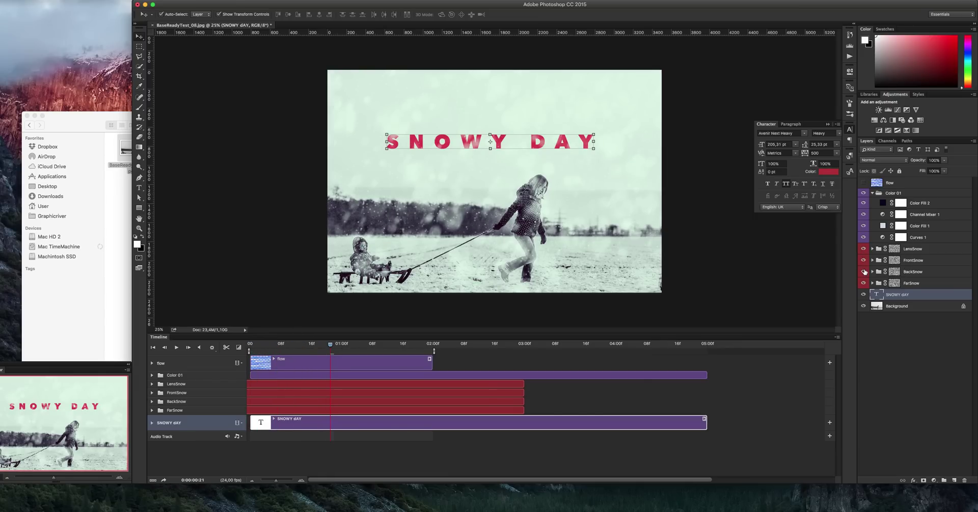
left_click(863, 272)
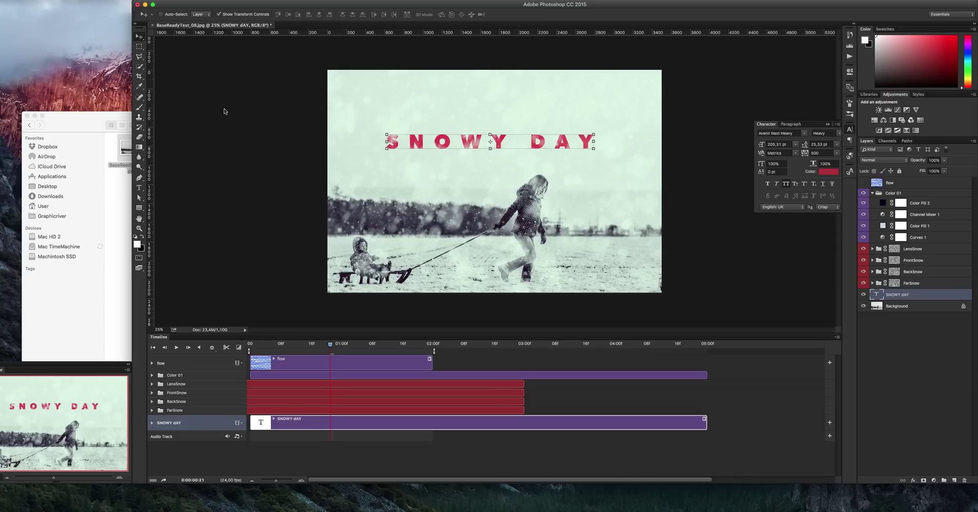
- Resize the image to 590 px wide (394 px high) and view it at actual pixels
key("ctrl+alt+i")
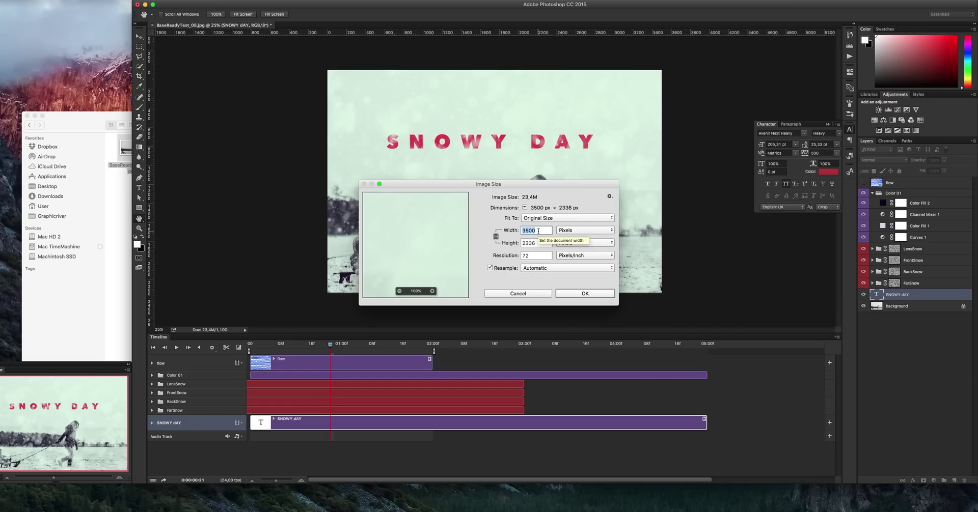
type("590")
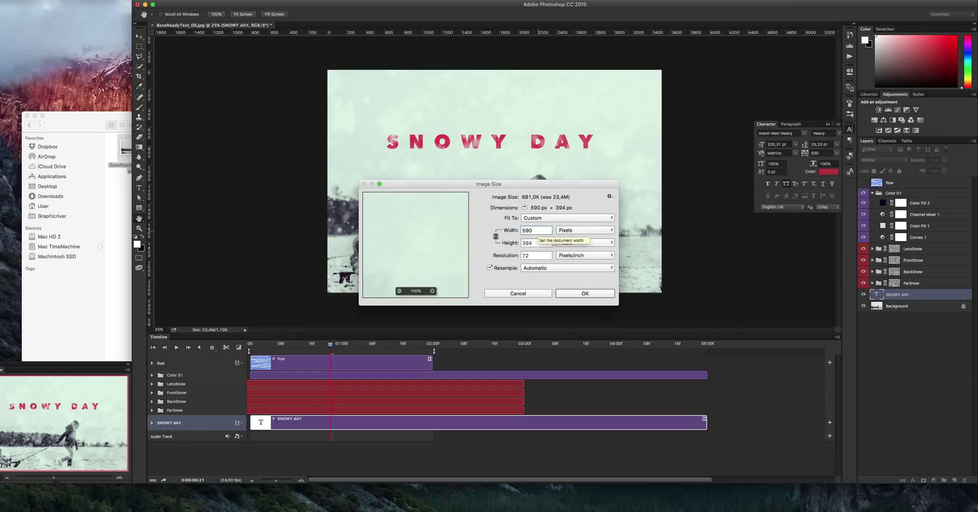
key("Return")
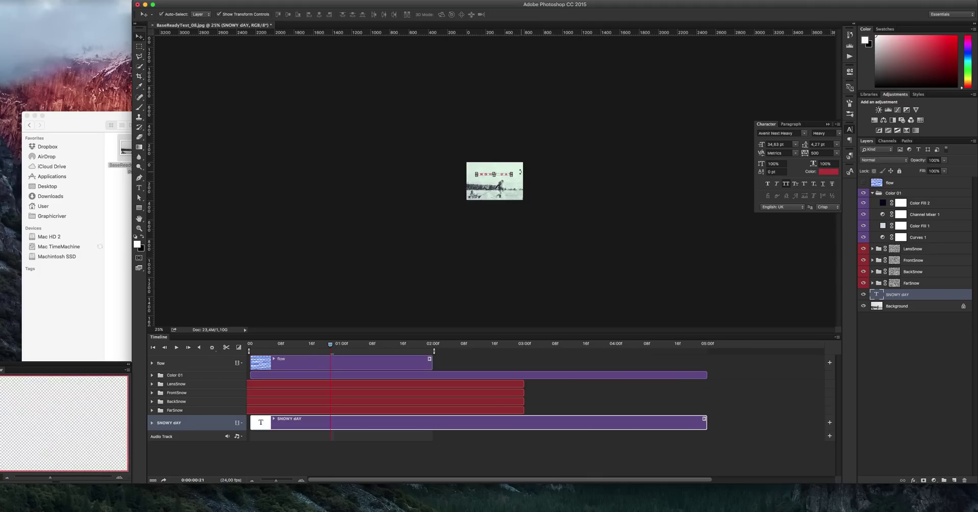
key("super+1")
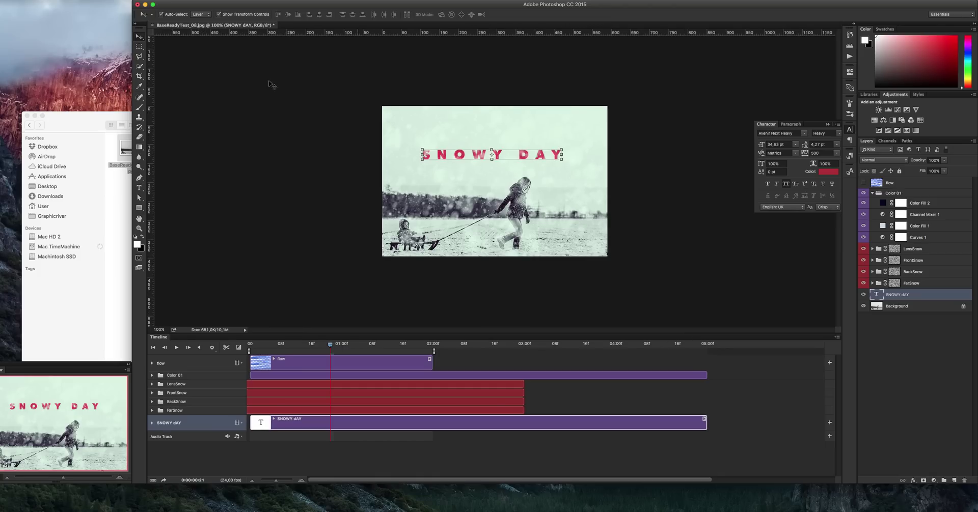
- In Save for Web, set looping to Forever and keep Diffusion dithering
left_click(71, 3)
mouse_move(78, 100)
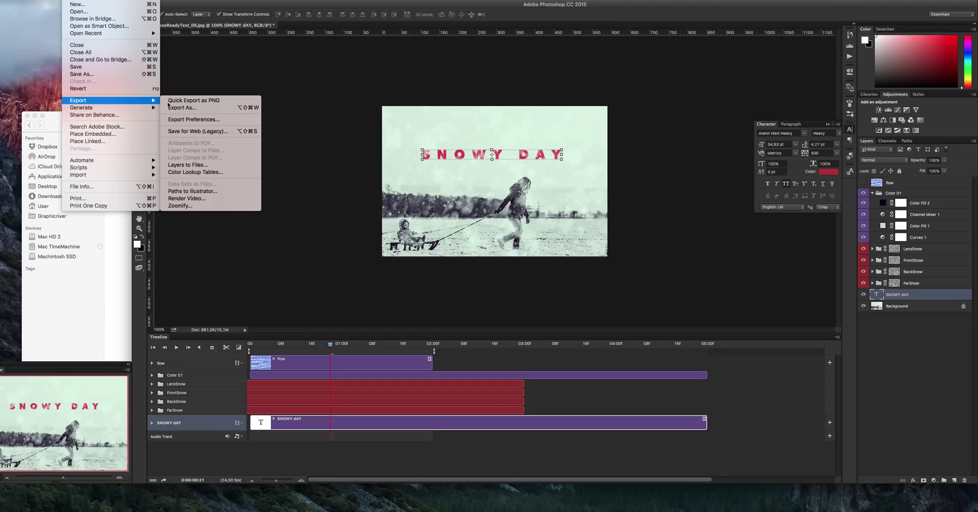
left_click(198, 131)
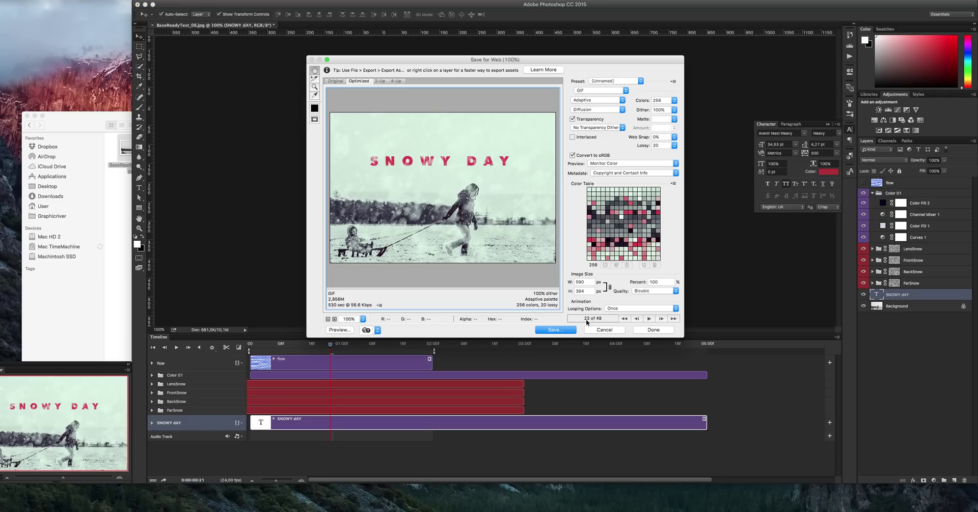
left_click(616, 308)
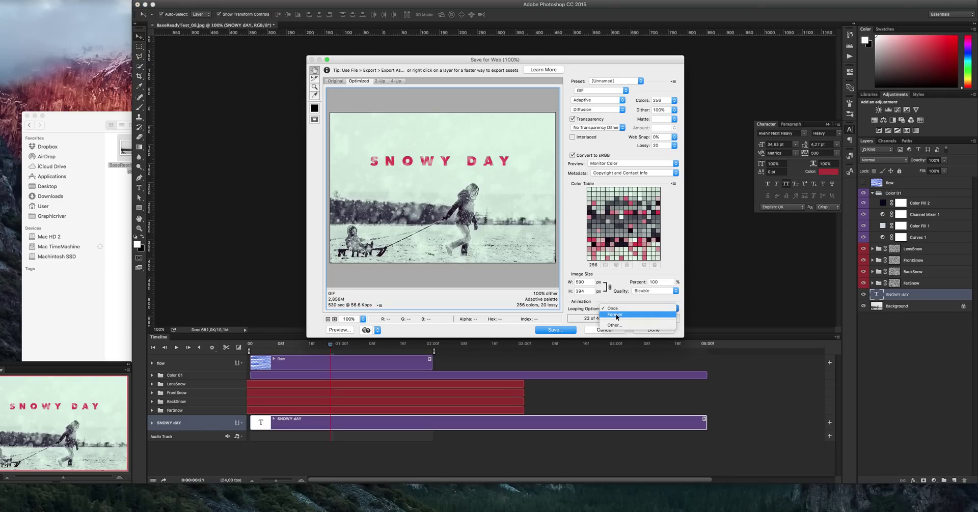
left_click(617, 315)
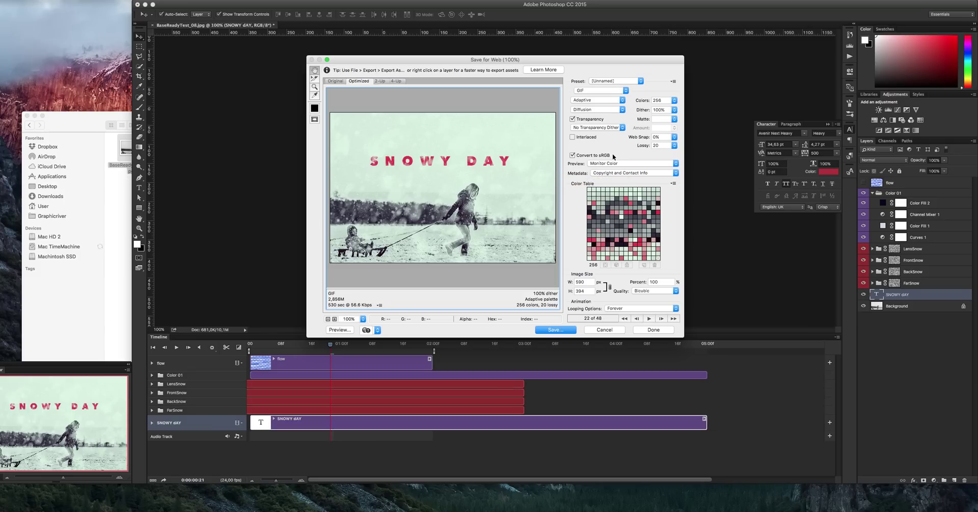
left_click(596, 110)
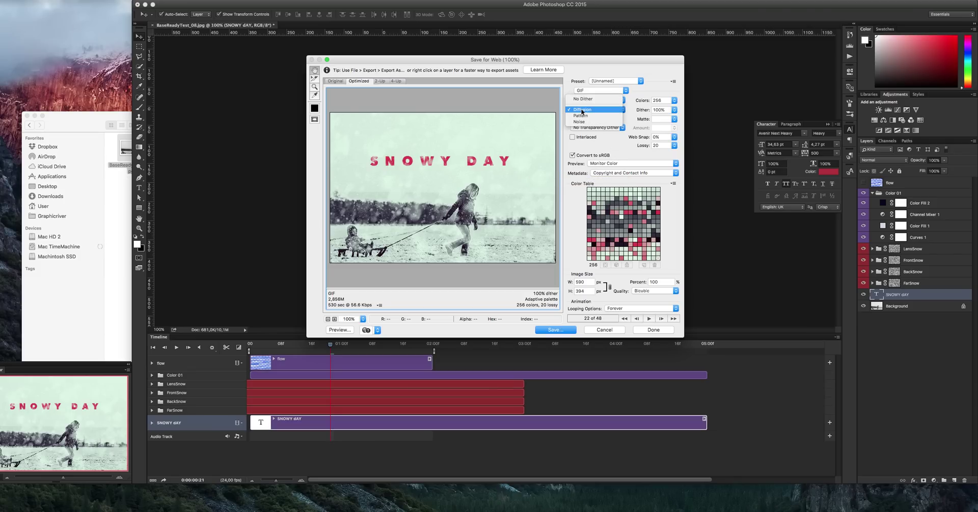
left_click(566, 163)
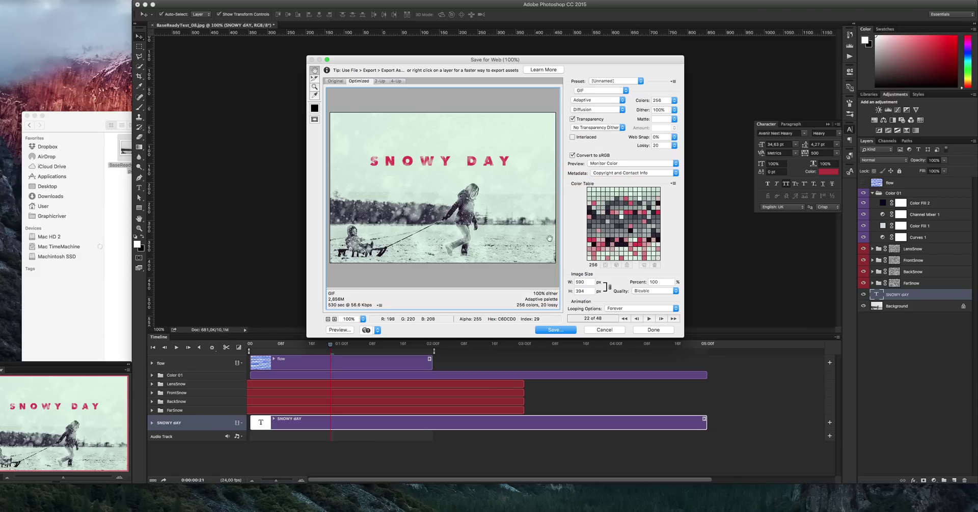
- Save the GIF as BaseReadyTest_08.gif in Desktop > Base > For video
left_click(549, 331)
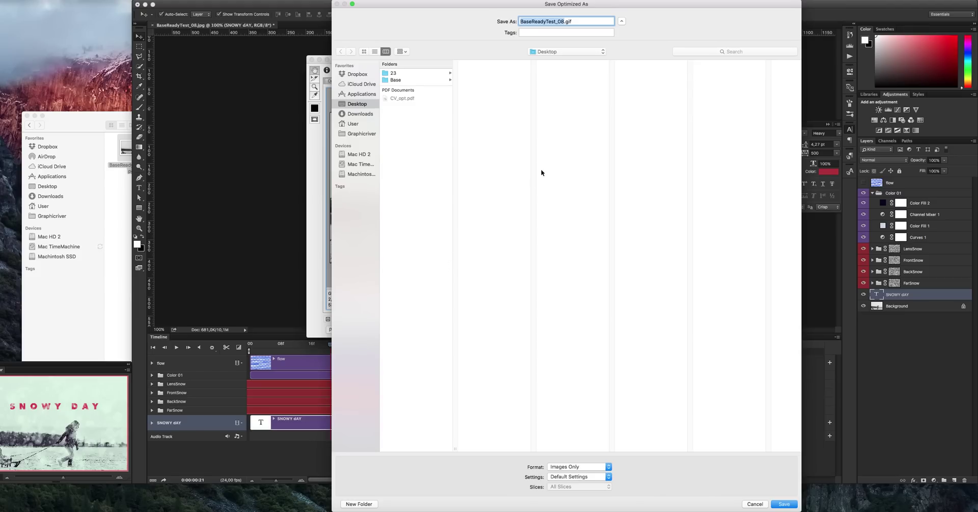
left_click(402, 80)
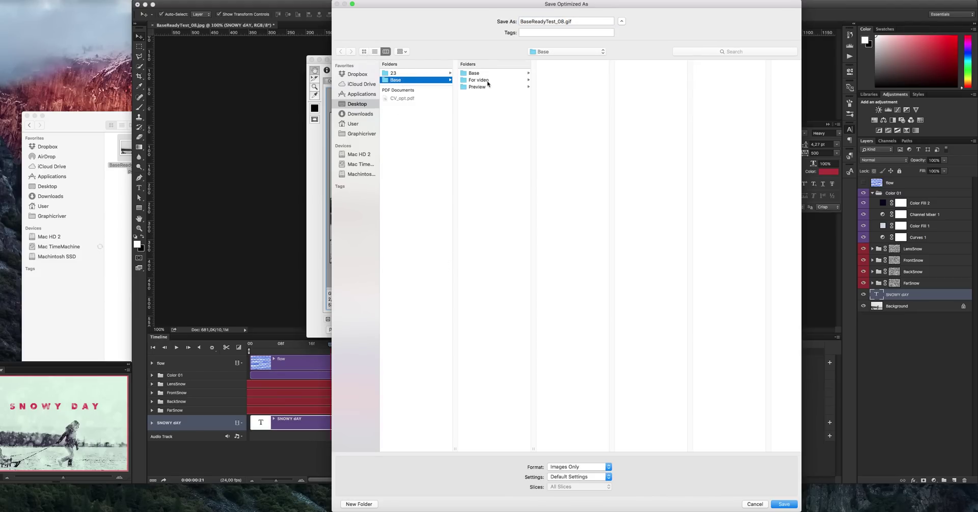
left_click(488, 81)
left_click(776, 505)
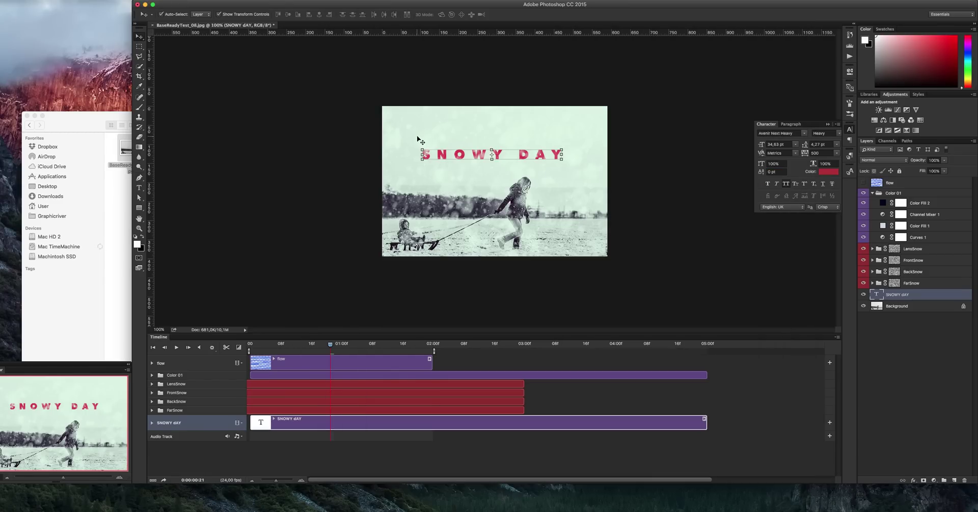
- Quick Look BaseReadyTest_08.gif in Finder, then go back to Photoshop
left_click(80, 122)
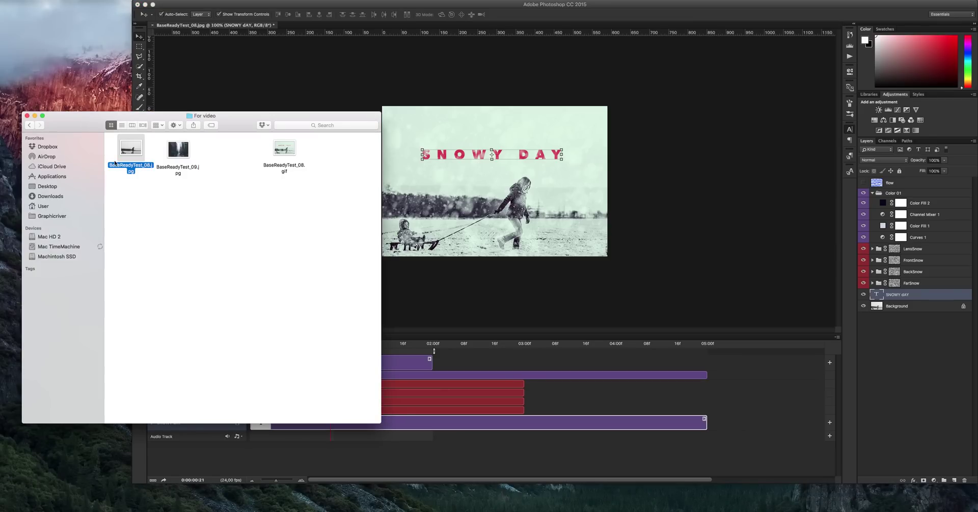
left_click(283, 149)
key("space")
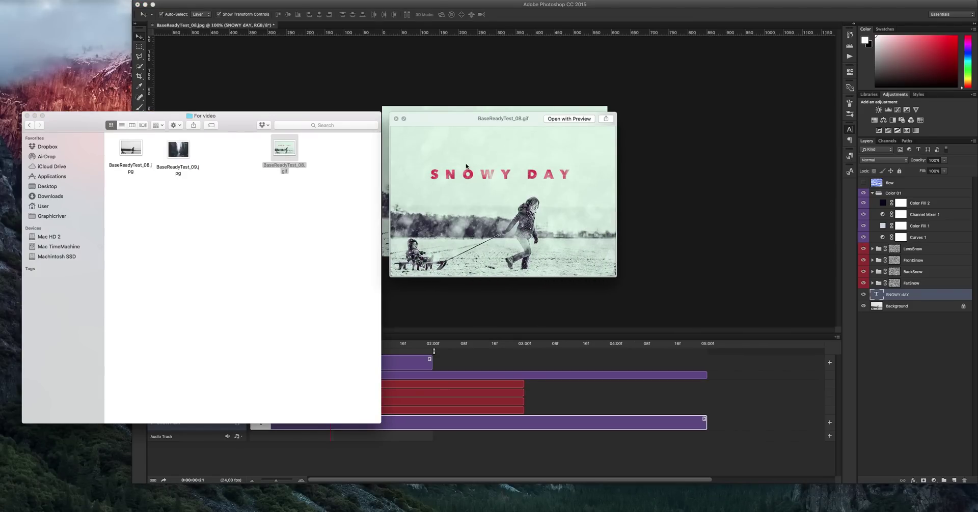
key("space")
left_click(480, 103)
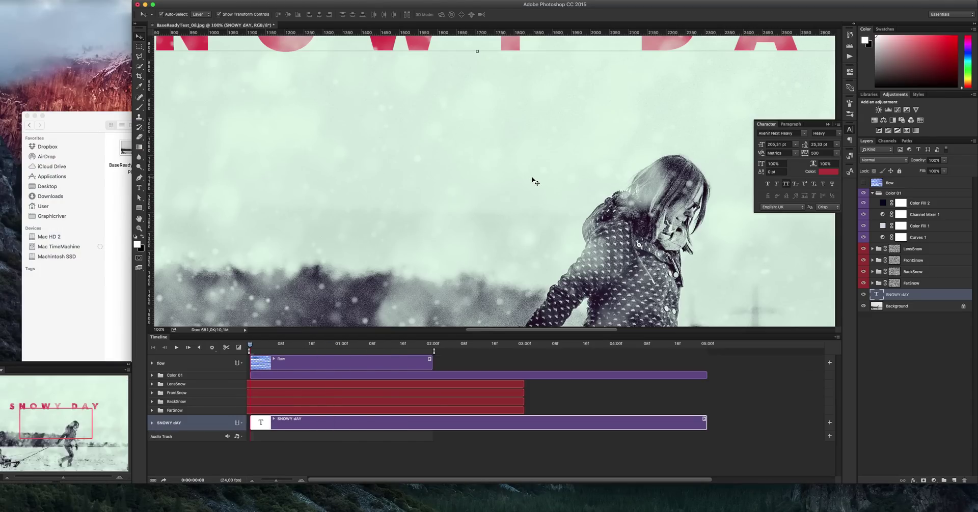
- Zoom out and hide the Color 01 group plus FarSnow, BackSnow and FrontSnow layers
key("z")
left_click(532, 178, "alt")
left_click(532, 178, "alt")
left_click(532, 178, "alt")
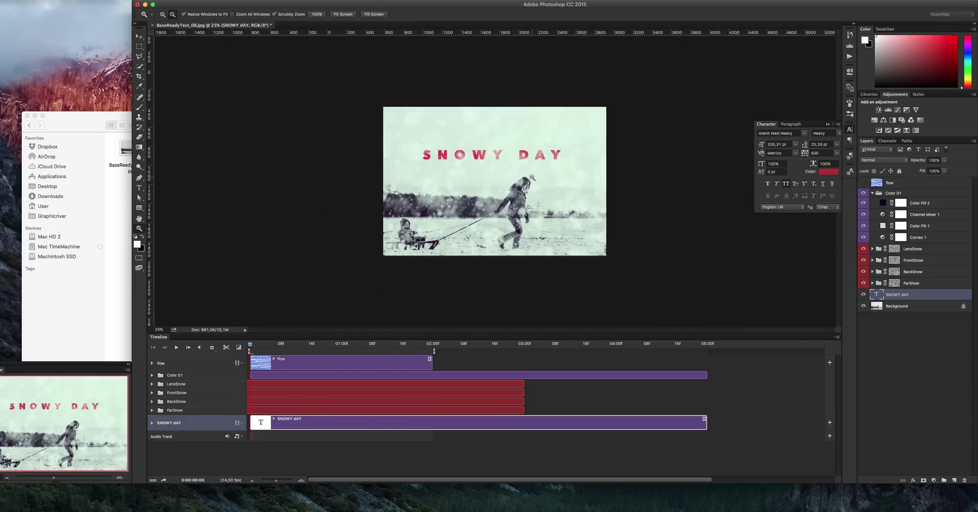
key("v")
left_click(873, 193)
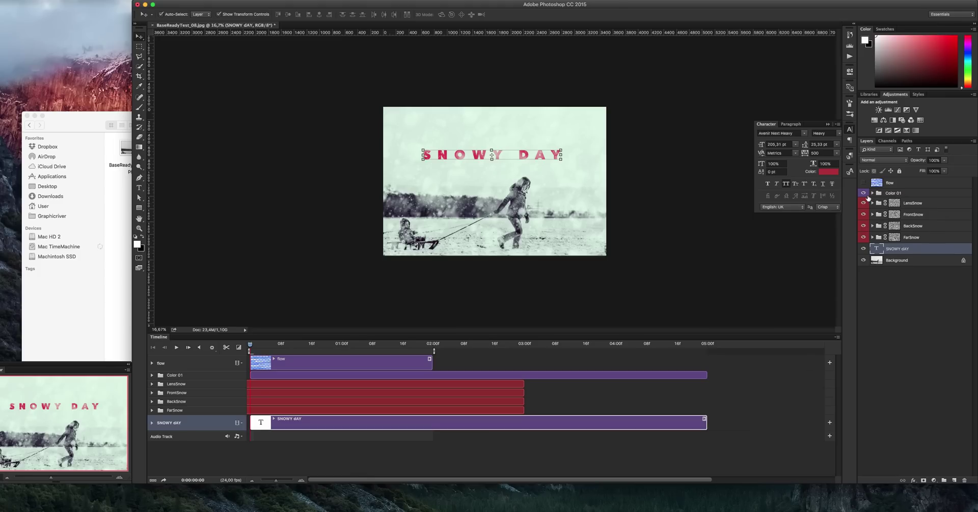
left_click(863, 193)
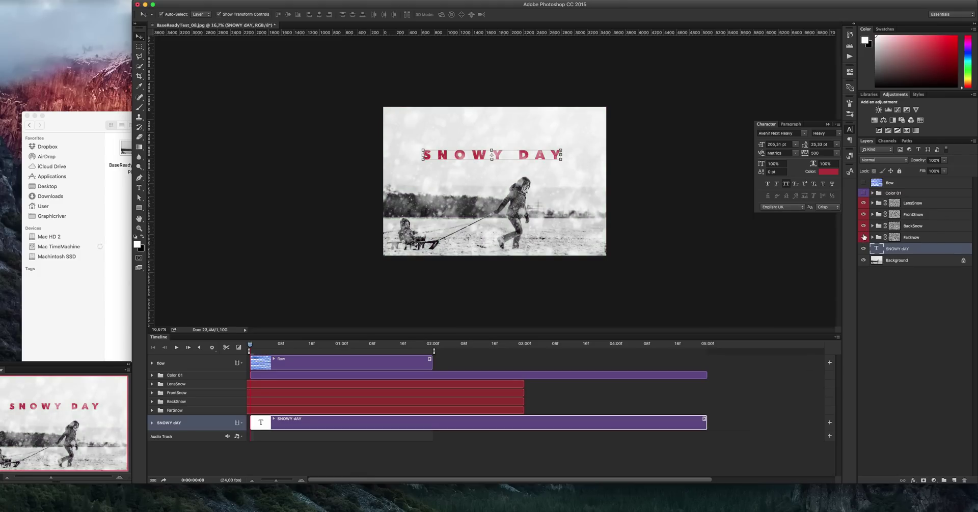
left_click_drag(863, 237, 863, 214)
- Try a Levels adjustment on the LensSnow mask, then cancel it
key("z")
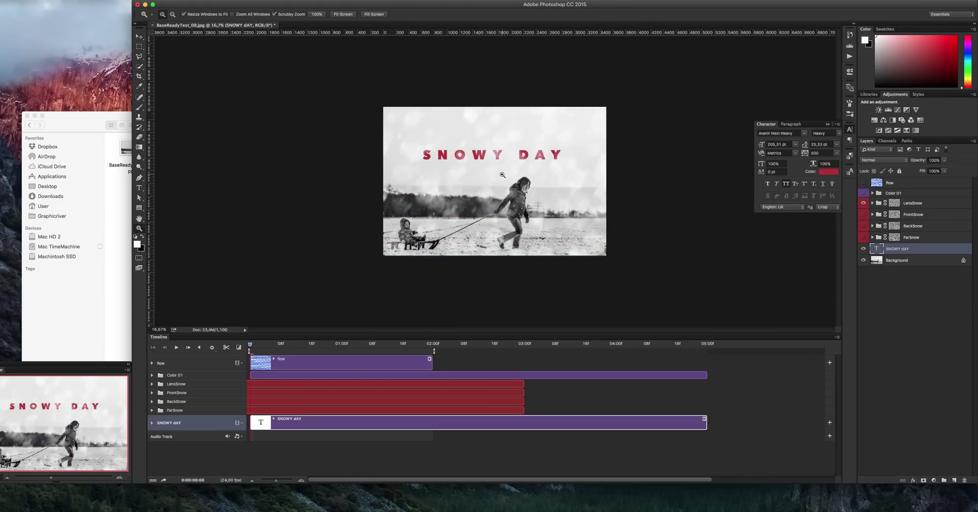
left_click(502, 175)
key("v")
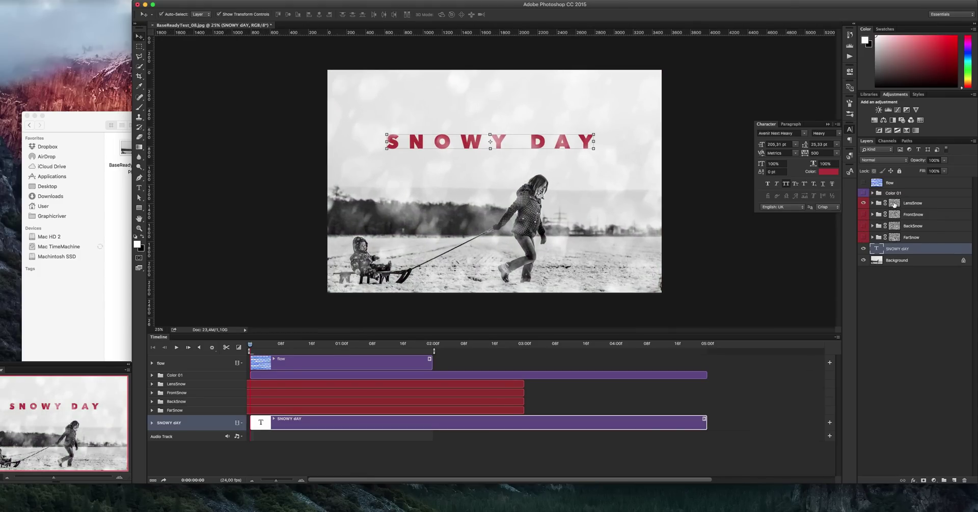
left_click(895, 203)
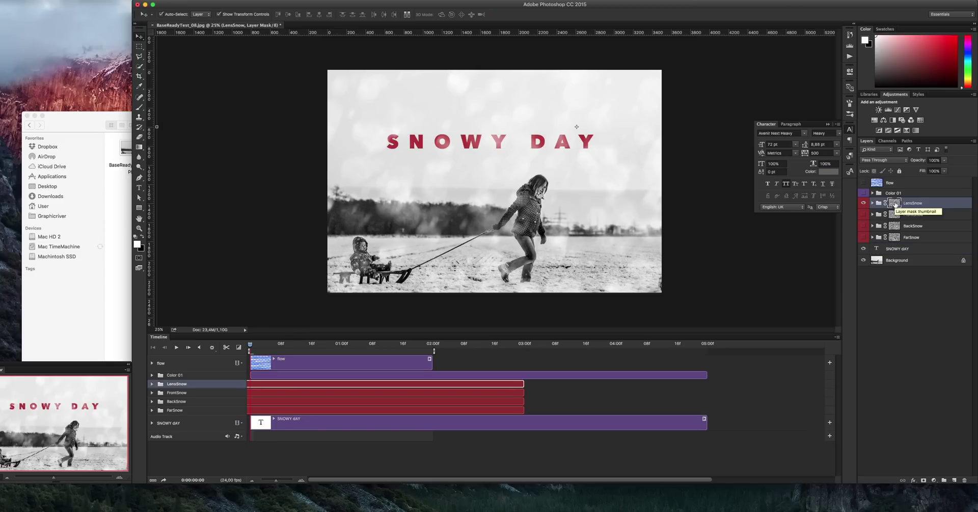
key("ctrl+l")
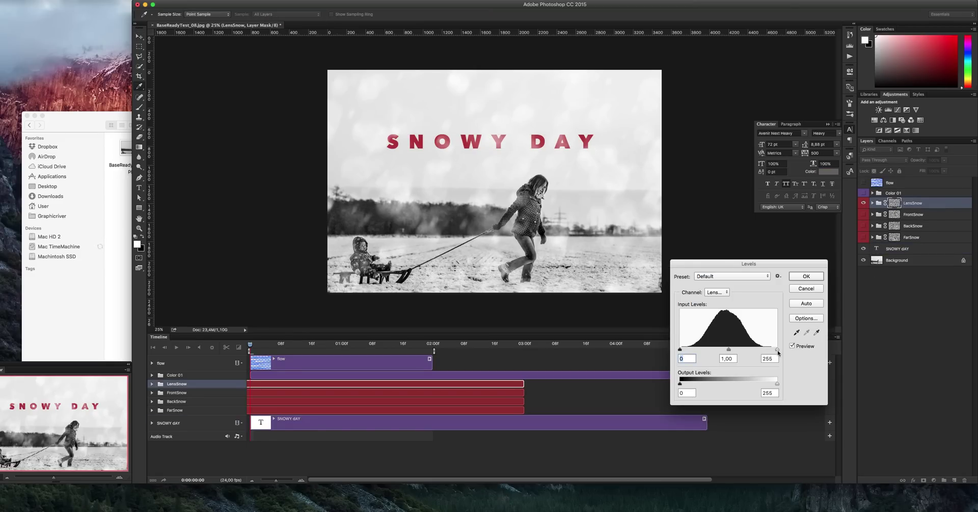
left_click_drag(776, 350, 758, 350)
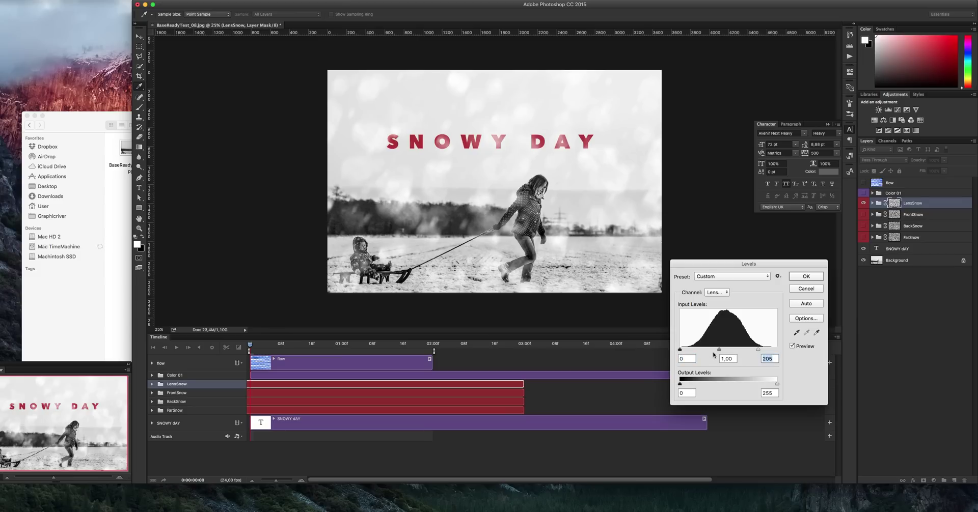
left_click_drag(680, 350, 742, 350)
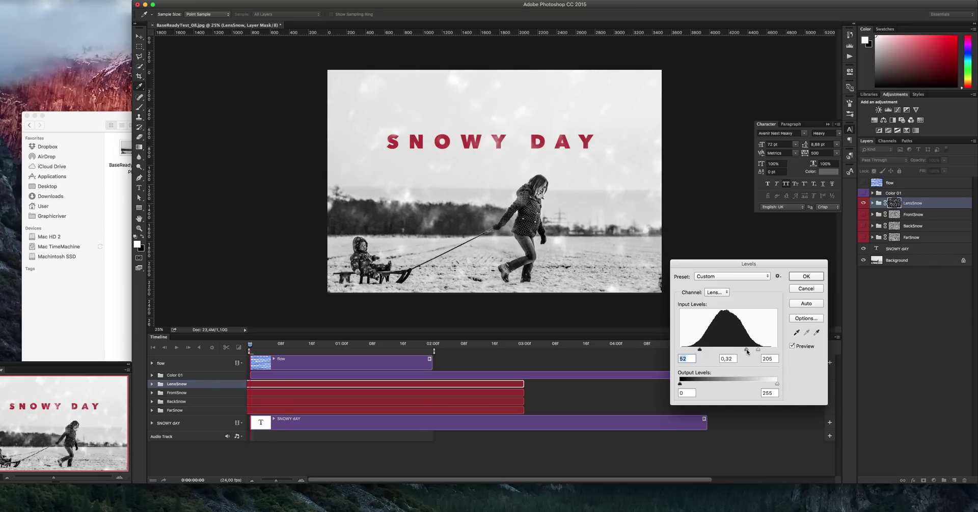
left_click_drag(742, 349, 739, 351)
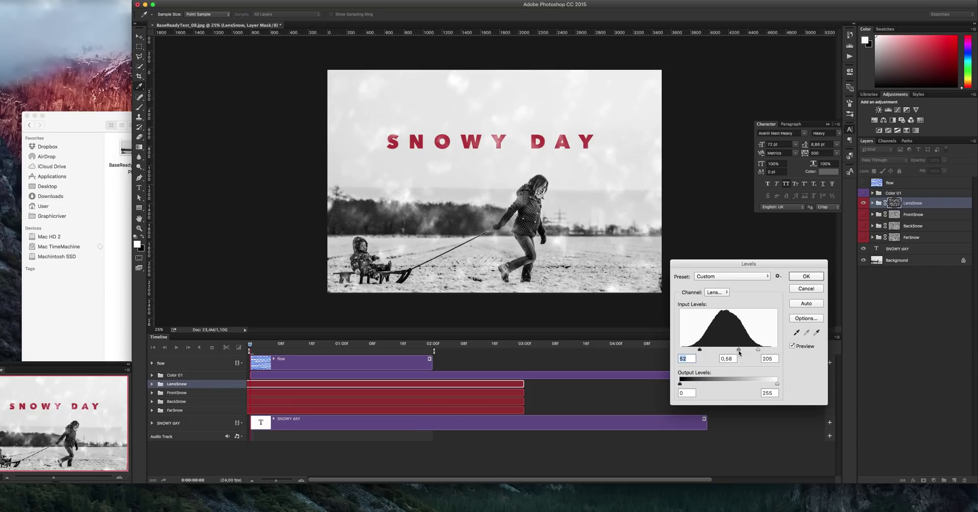
left_click(801, 291)
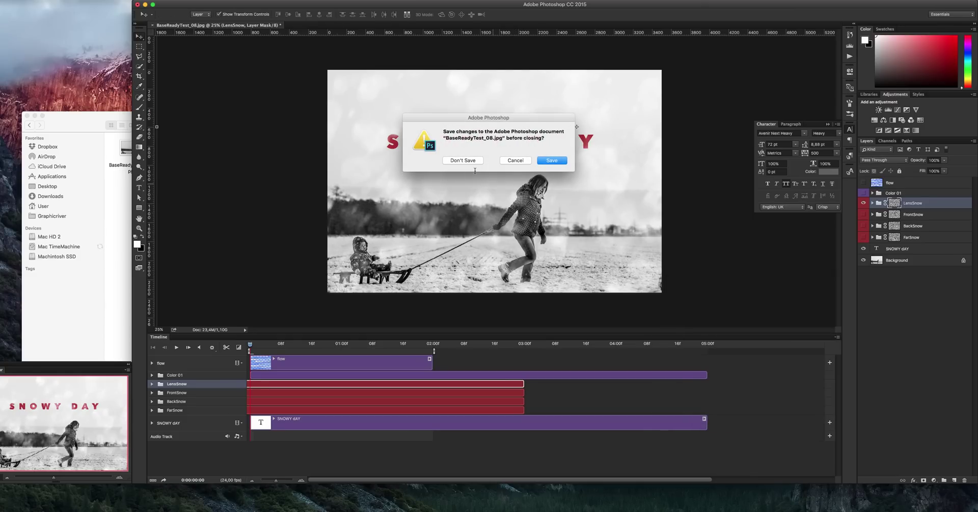
- Close the document without saving and open BaseReadyTest_09.jpg
left_click(468, 157)
left_click(71, 129)
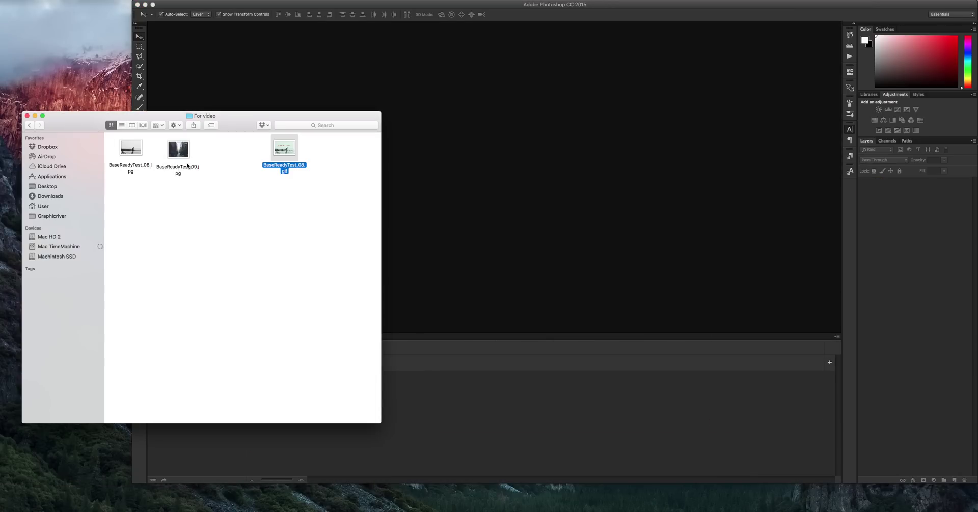
left_click_drag(179, 150, 522, 128)
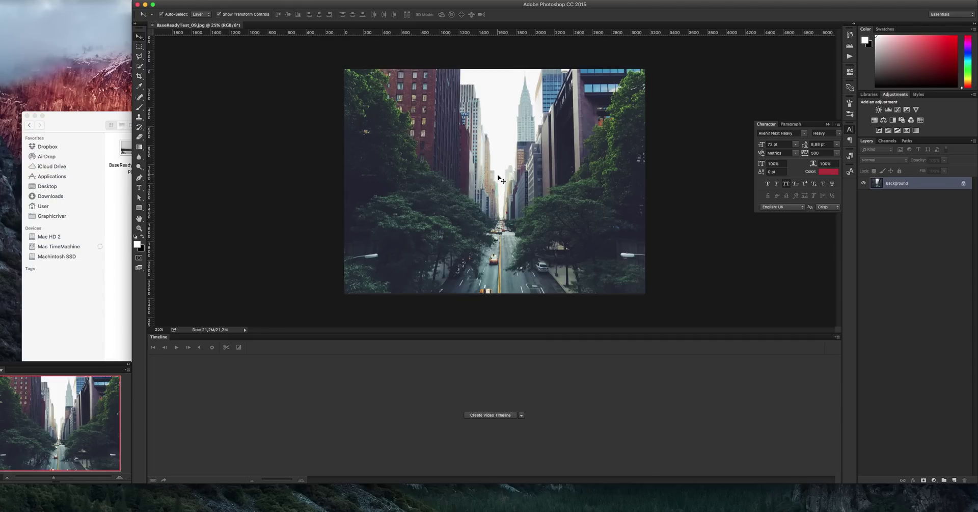
- Add a new layer named flow
left_click(954, 481)
double_click(895, 183)
type("flow")
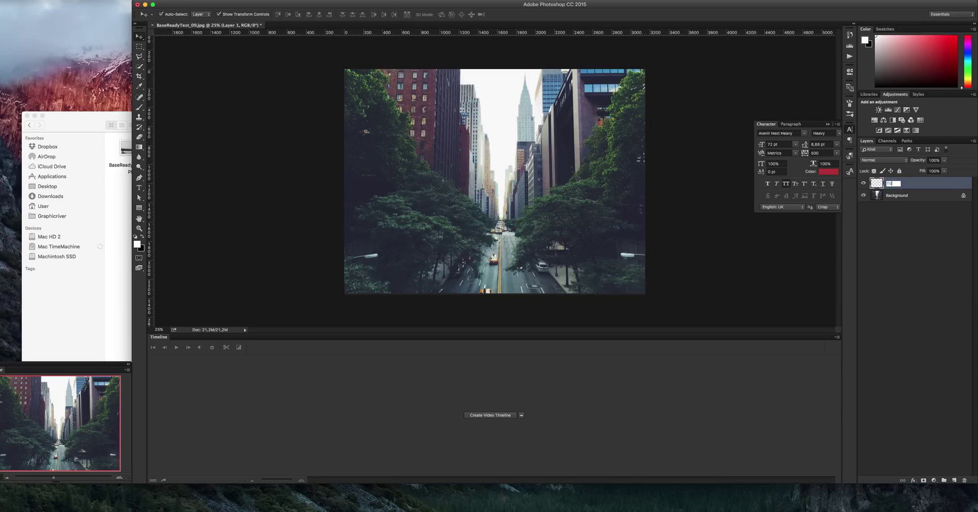
key("Return")
- Set up a 124 px brush with red as the foreground colour
key("b")
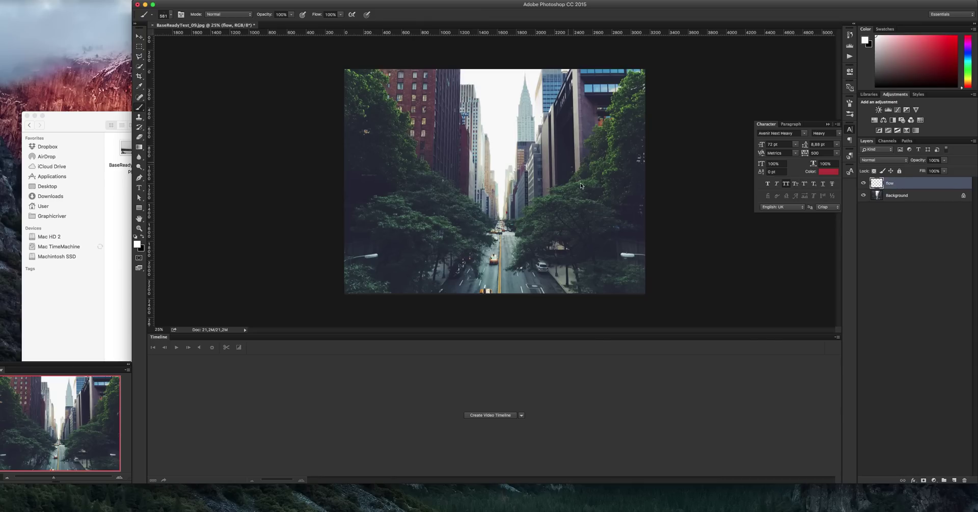
right_click(571, 163)
left_click(636, 179)
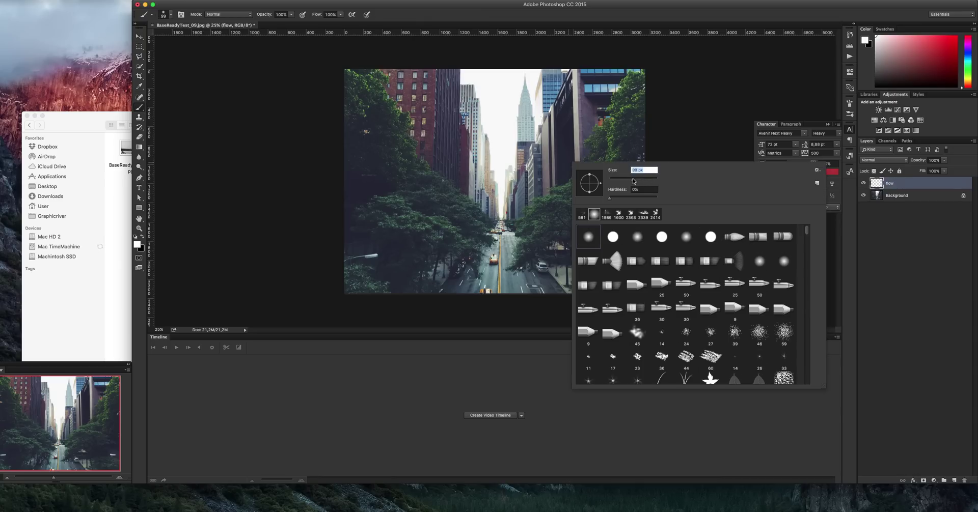
left_click(137, 245)
type("ff0000")
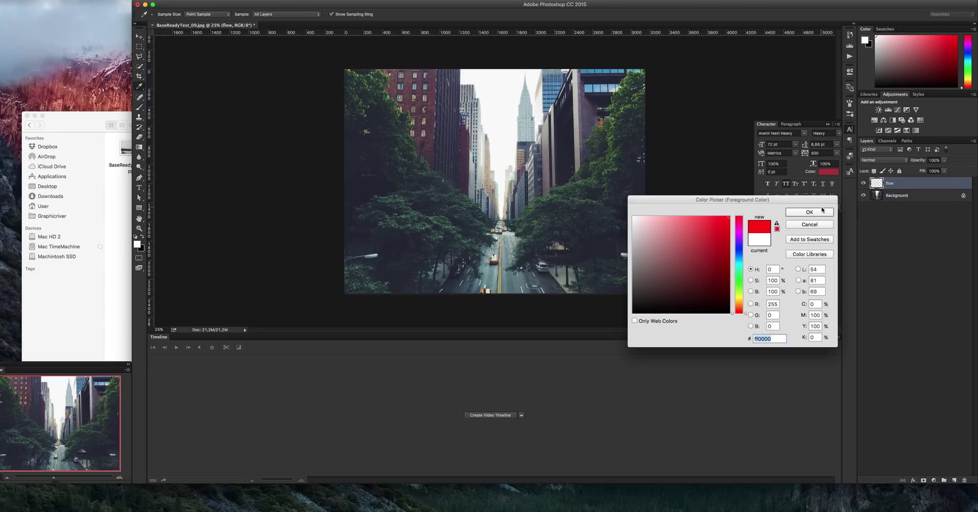
left_click(809, 212)
- Paint red horizontal strokes over the whole photo, filling all gaps
mouse_move(321, 72)
left_mouse_down()
mouse_move(231, 112)
mouse_move(417, 136)
mouse_move(330, 181)
mouse_move(605, 216)
mouse_move(668, 255)
mouse_move(441, 294)
left_mouse_up()
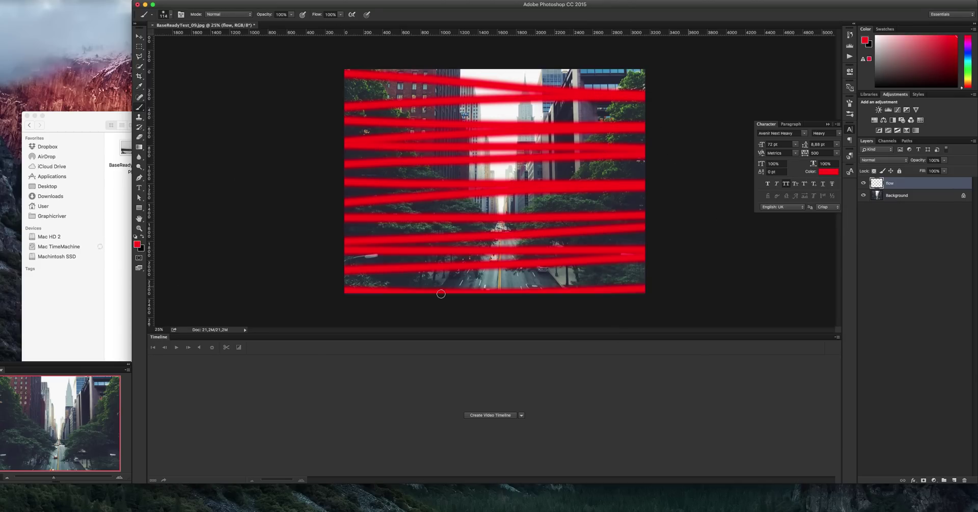
left_click_drag(484, 205, 648, 201)
left_click_drag(493, 170, 662, 176)
left_click_drag(558, 75, 738, 81)
left_click_drag(491, 114, 627, 112)
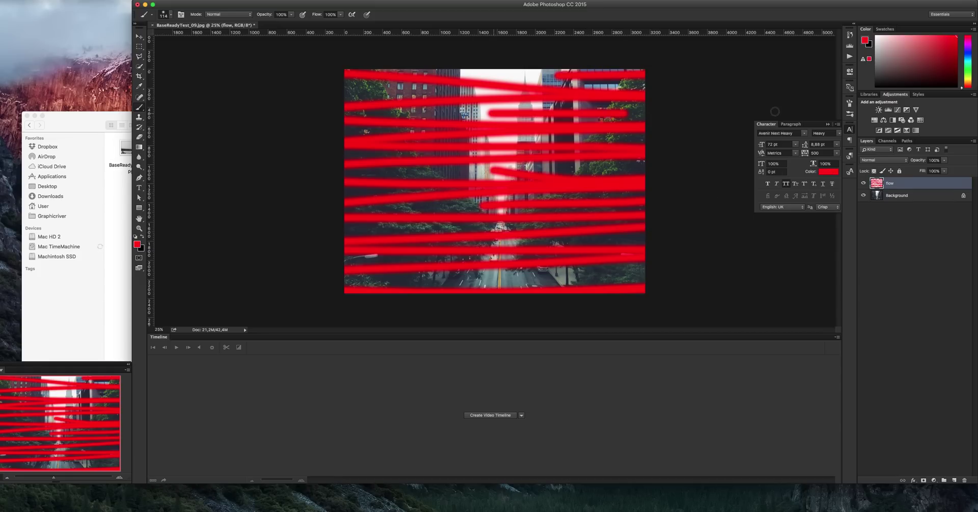
left_click_drag(478, 280, 662, 276)
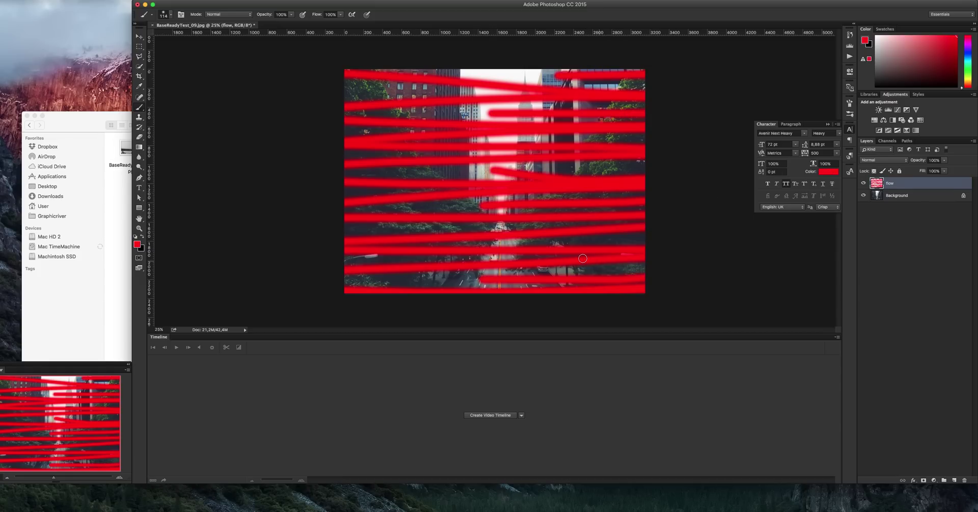
- Play the Straight Animated Snow action from the Actions panel
key("v")
left_click(849, 57)
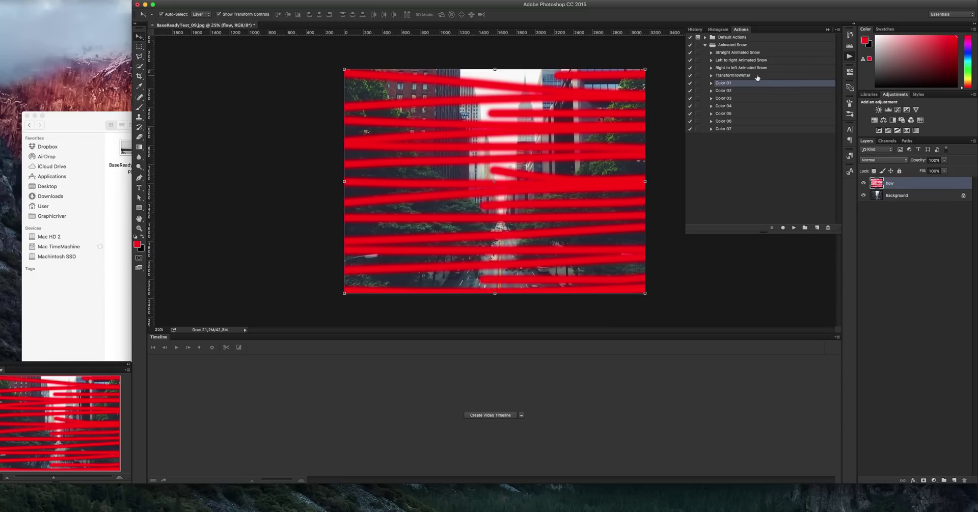
left_click(731, 70)
left_click(726, 53)
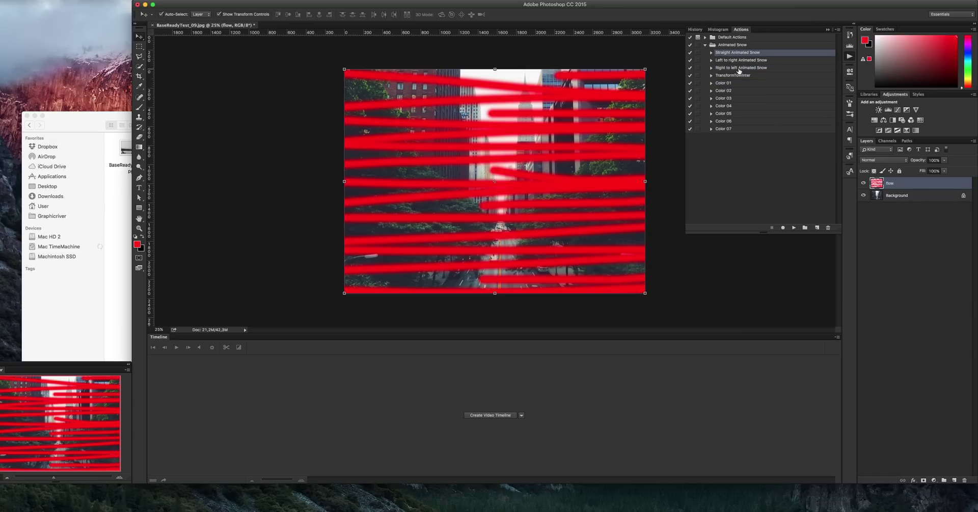
left_click(793, 227)
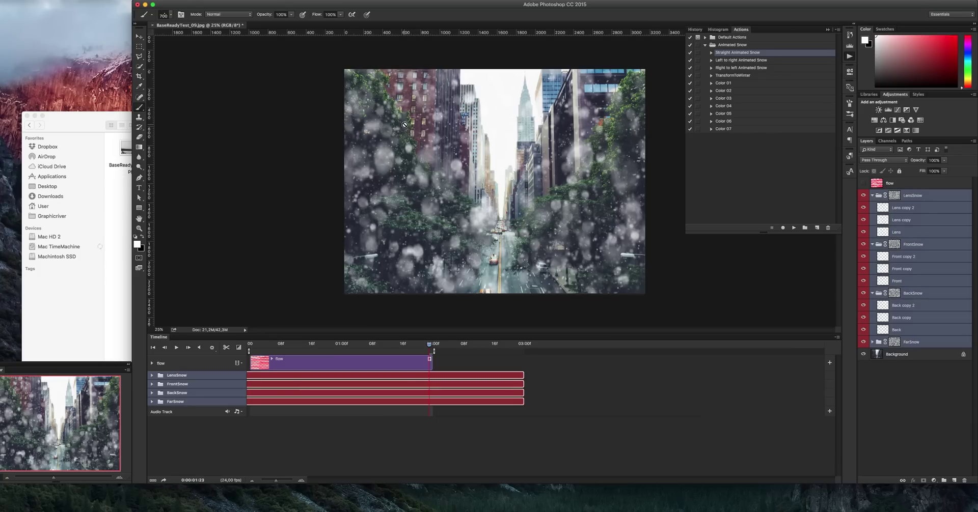
- Collapse the LensSnow, FrontSnow and BackSnow groups and hide all four snow groups
left_click(873, 196)
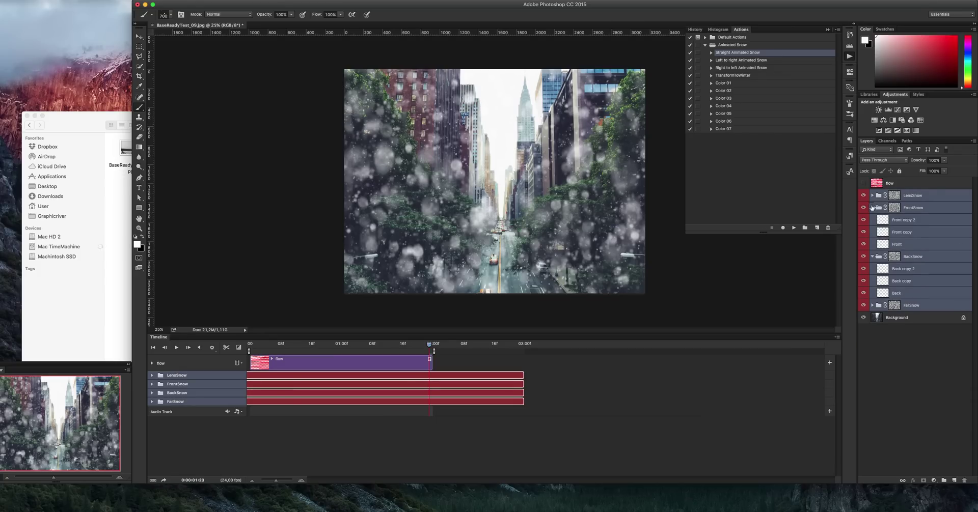
left_click(873, 208)
left_click(873, 220)
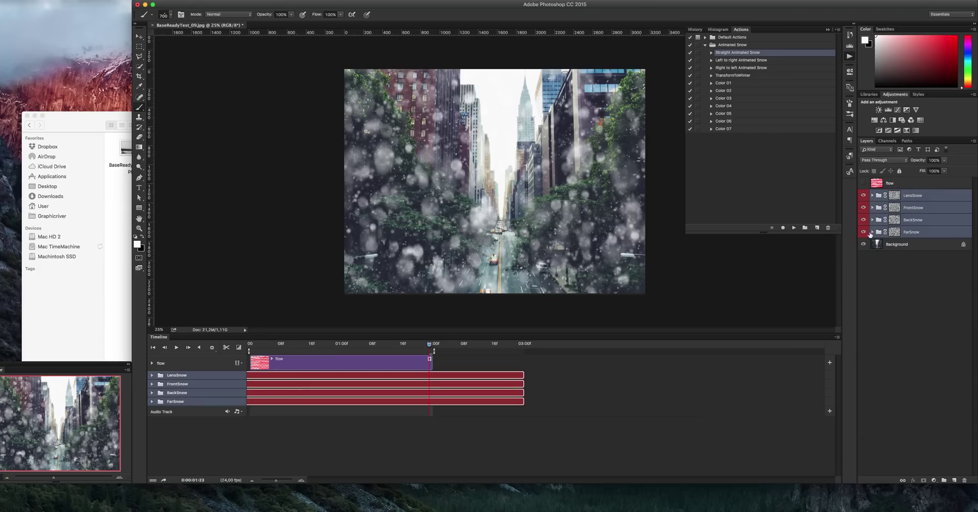
left_click_drag(864, 232, 863, 196)
left_click(739, 76)
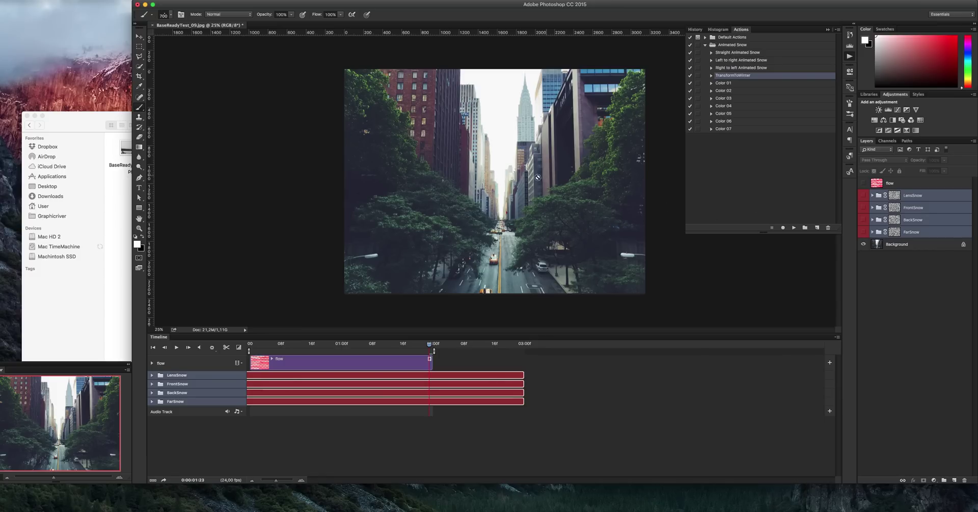
- Run the TransformToWinter action on the Background and add a new layer above Color
left_click(922, 248)
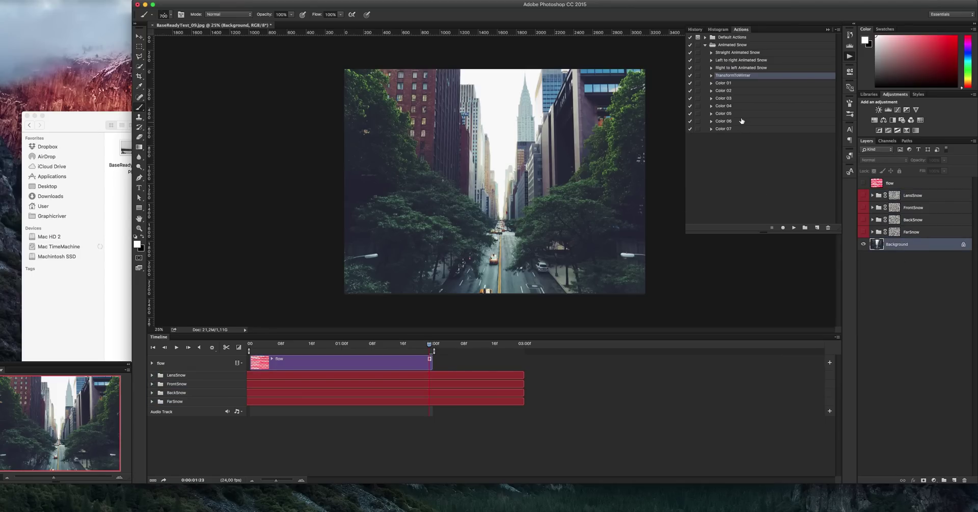
left_click(793, 228)
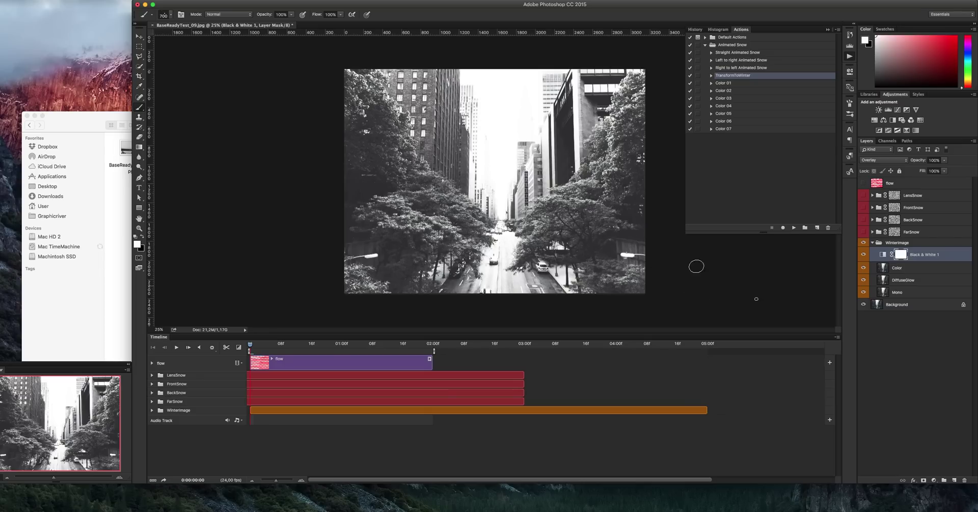
left_click(932, 269)
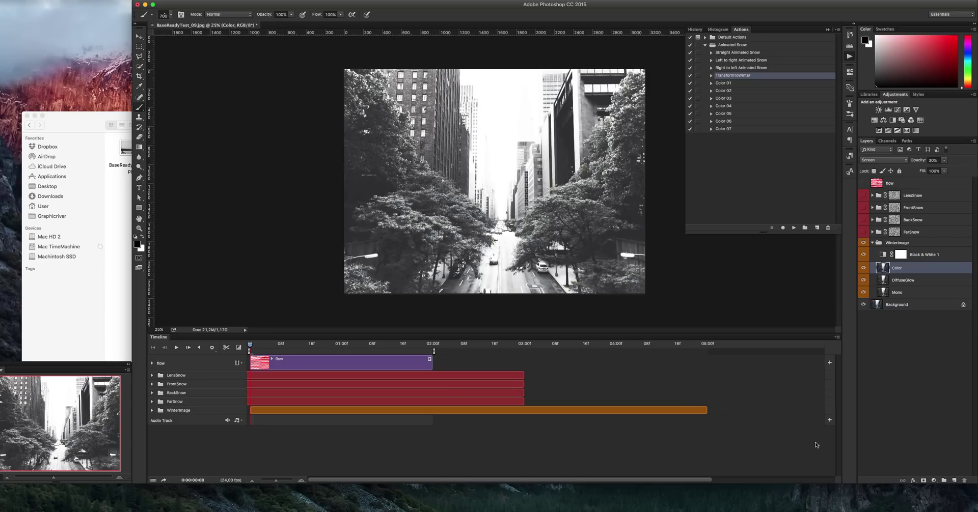
left_click(954, 480)
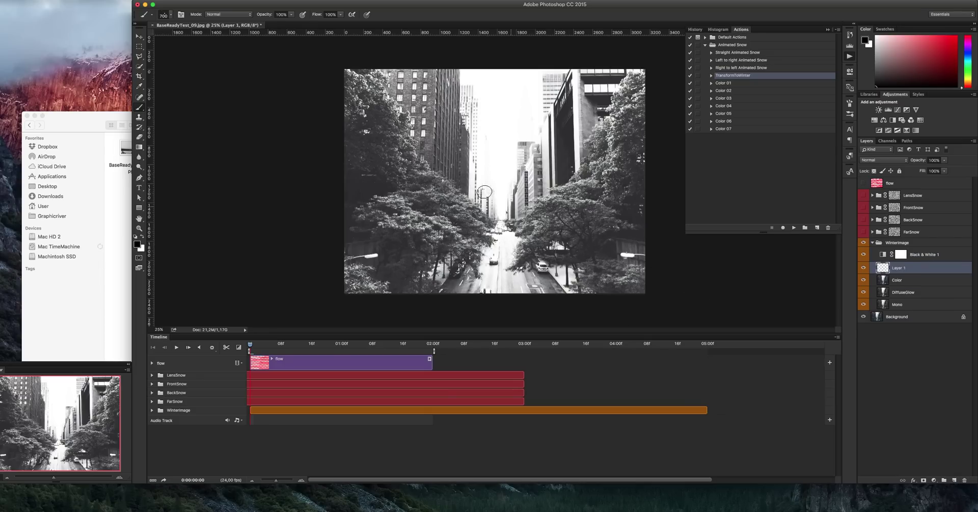
- Paint white over the left and right tree rows with a small soft round brush
right_click(509, 209)
left_click(490, 245)
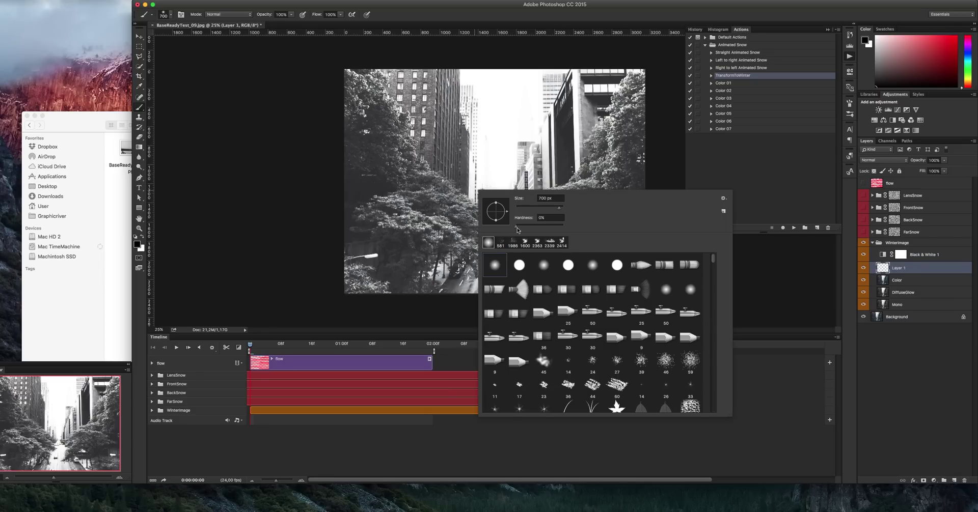
left_click_drag(543, 209, 551, 208)
key("Return")
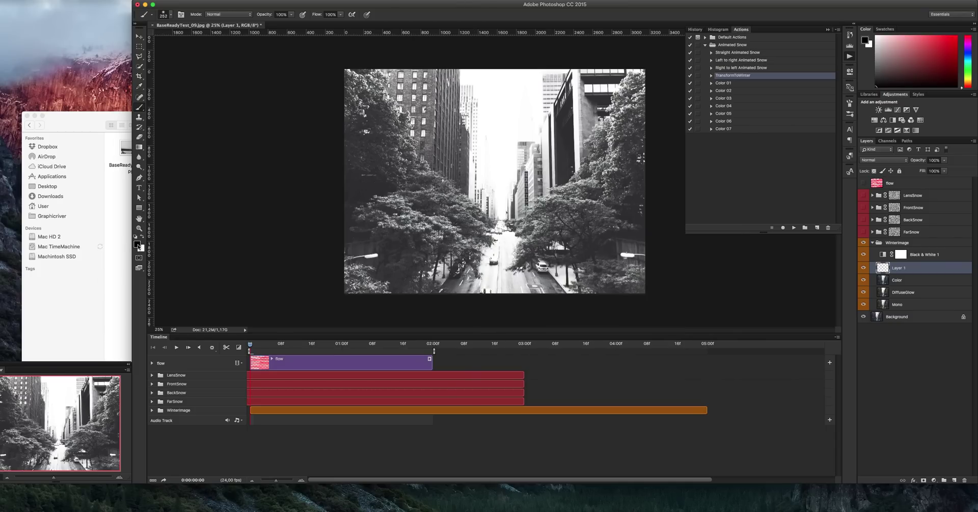
left_click(139, 247)
key("Escape")
key("x")
mouse_move(352, 79)
left_mouse_down()
mouse_move(477, 219)
mouse_move(377, 196)
mouse_move(473, 262)
mouse_move(363, 284)
left_mouse_up()
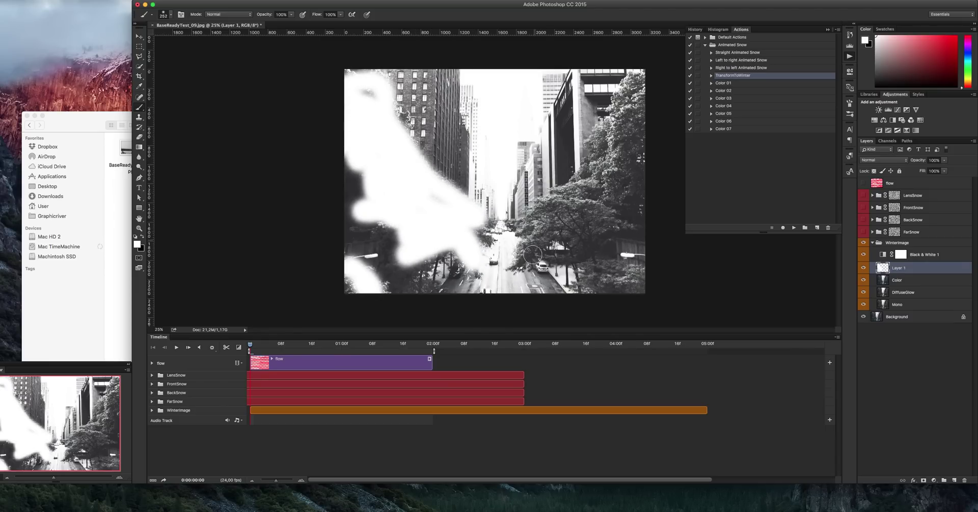
mouse_move(532, 255)
left_mouse_down()
mouse_move(561, 198)
mouse_move(586, 235)
mouse_move(565, 200)
mouse_move(636, 77)
mouse_move(621, 153)
mouse_move(592, 213)
mouse_move(612, 219)
mouse_move(585, 247)
mouse_move(606, 278)
mouse_move(650, 290)
left_mouse_up()
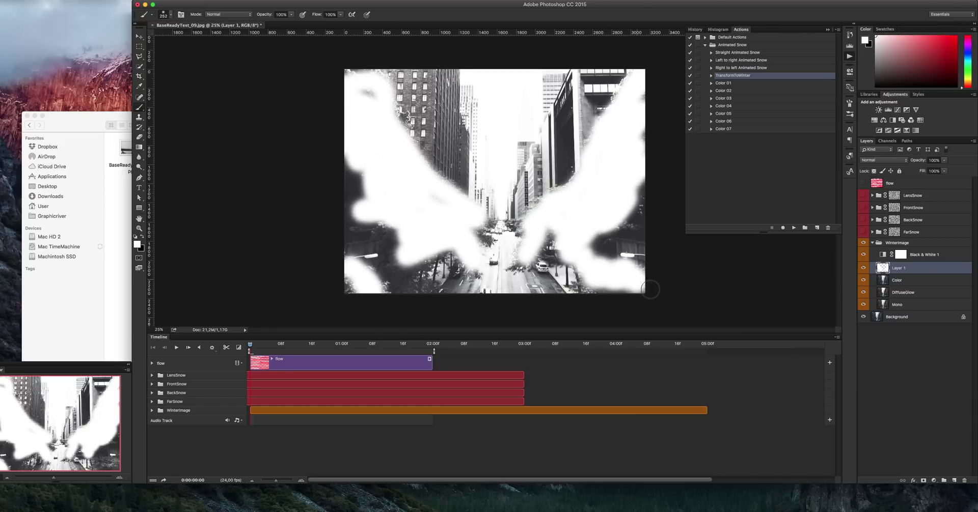
- Split Layer 1's Blend If Underlying Layer black slider to about 85/125
key("v")
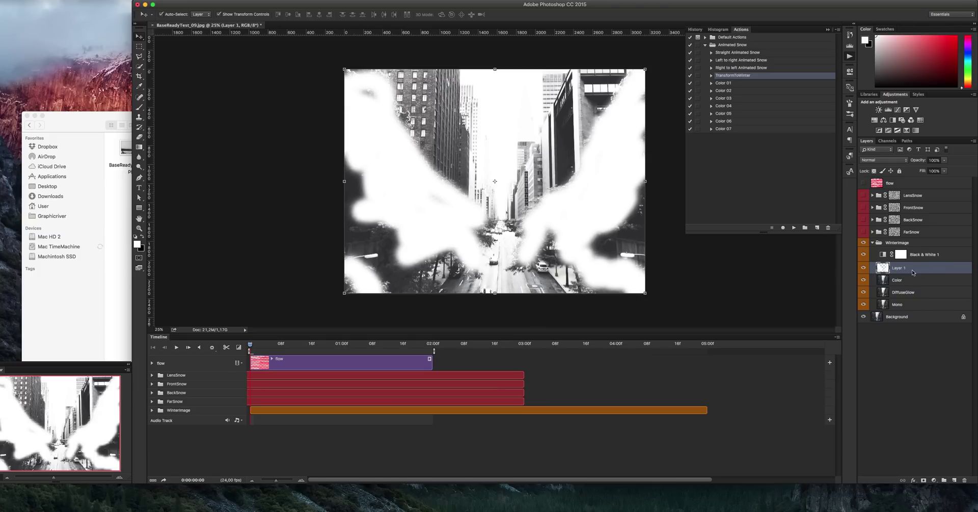
double_click(914, 273)
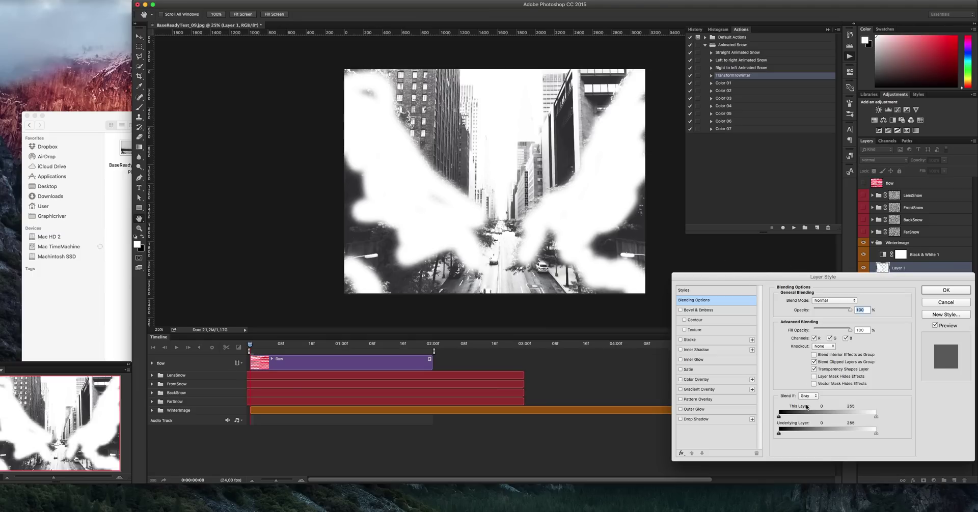
left_click_drag(779, 434, 821, 436)
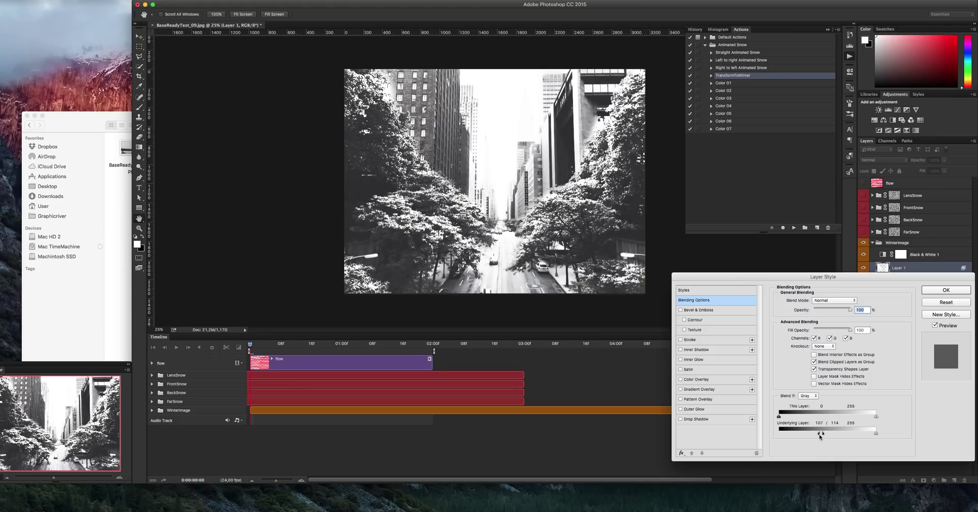
left_click_drag(822, 434, 810, 434)
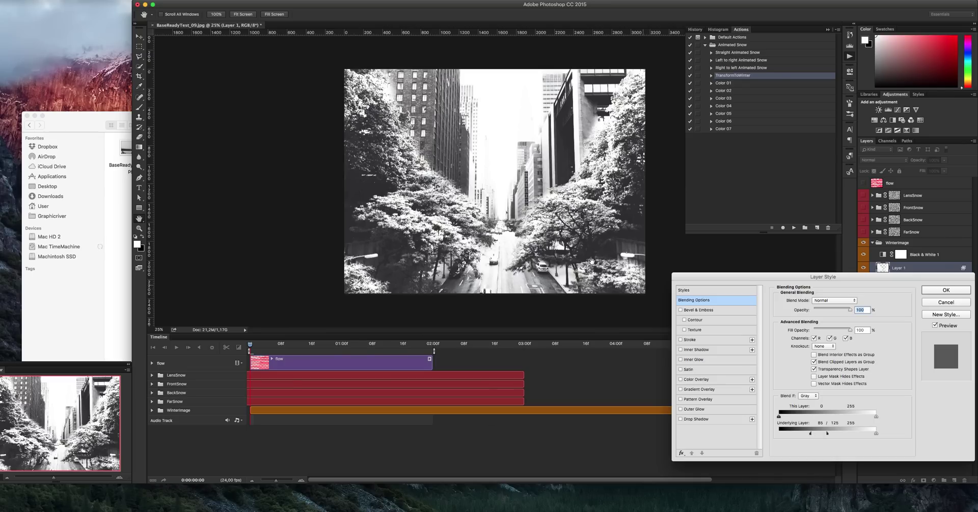
left_click(930, 293)
- Confirm Layer 1's blending, then lower the DiffuseGlow and Mono layer opacities
left_click(929, 293)
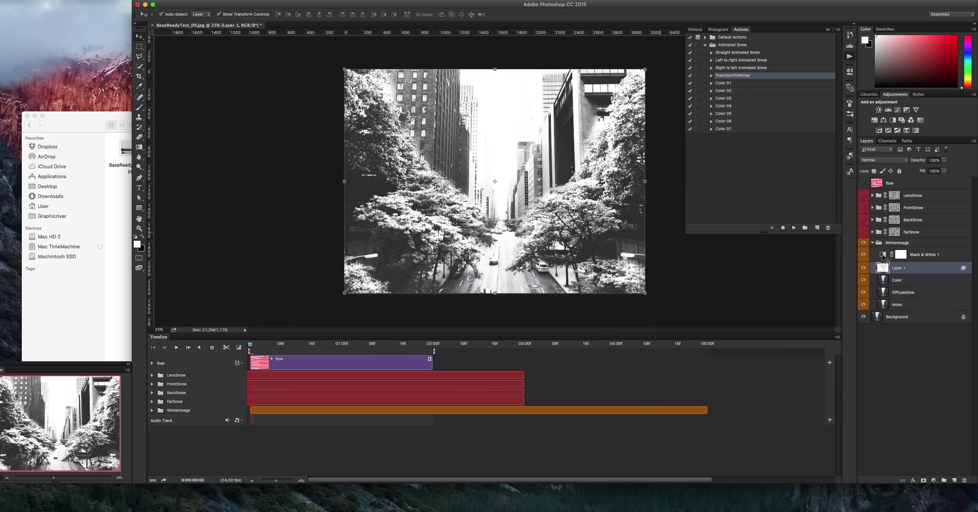
left_click(945, 161)
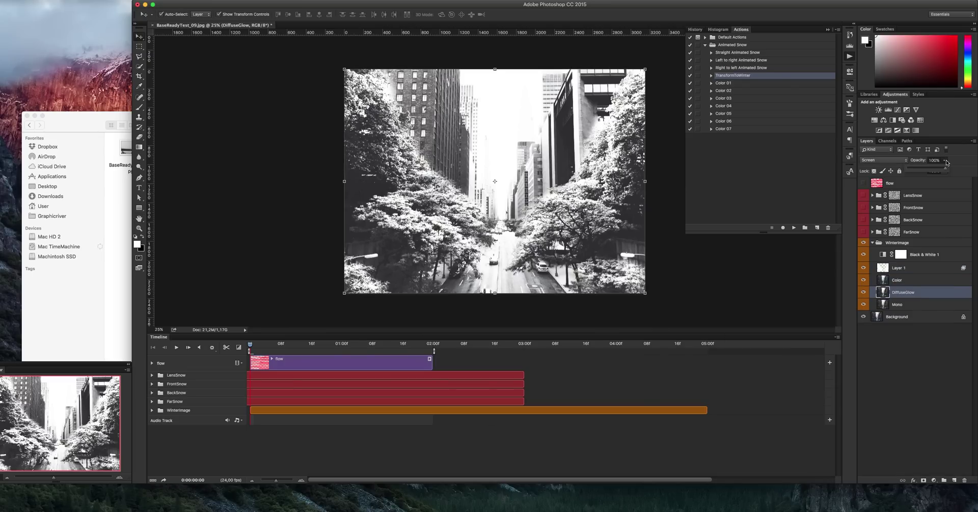
left_click_drag(943, 170, 939, 171)
left_click(945, 161)
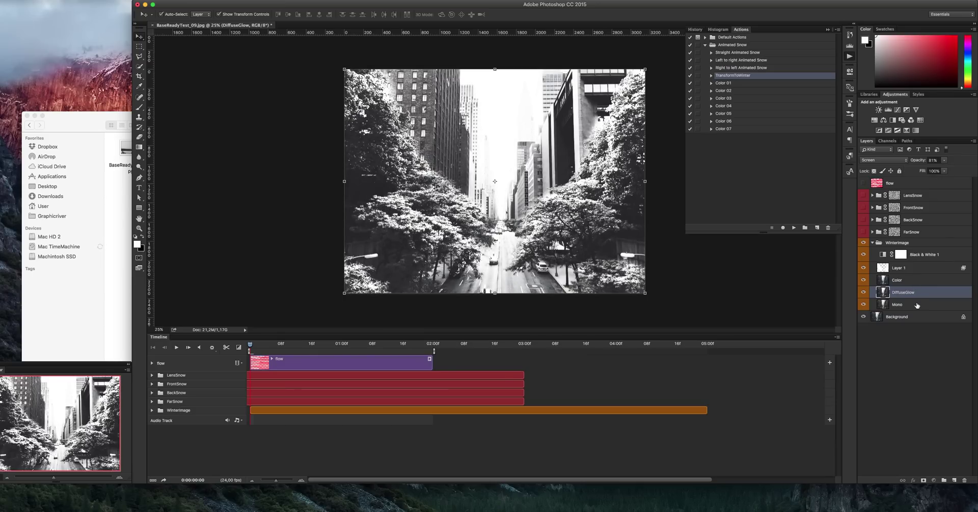
key("alt+bracketleft")
left_click(945, 161)
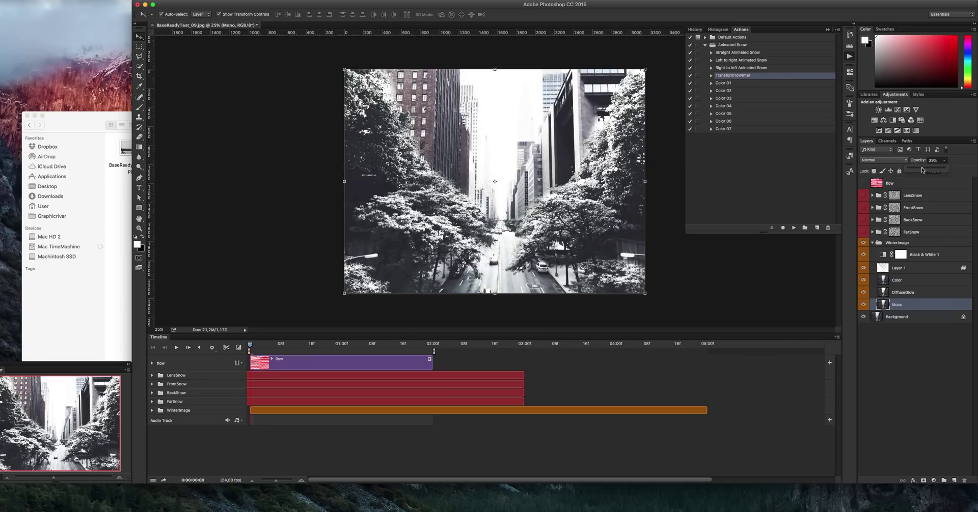
- Collapse the WinterImage group and make all four snow groups visible again
left_click(878, 243)
left_click(872, 242)
left_click_drag(863, 232, 863, 196)
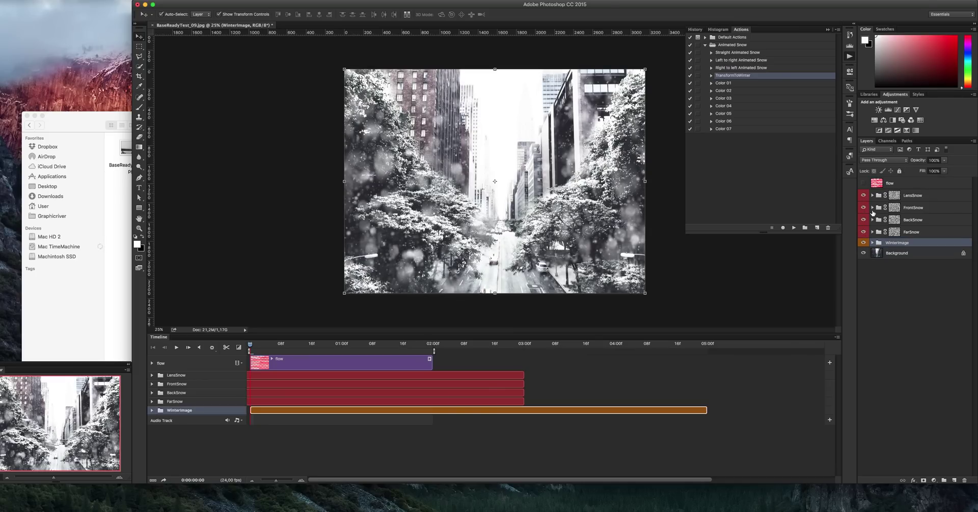
- Duplicate the FarSnow group and flip FarSnow copy horizontally
left_click(917, 232)
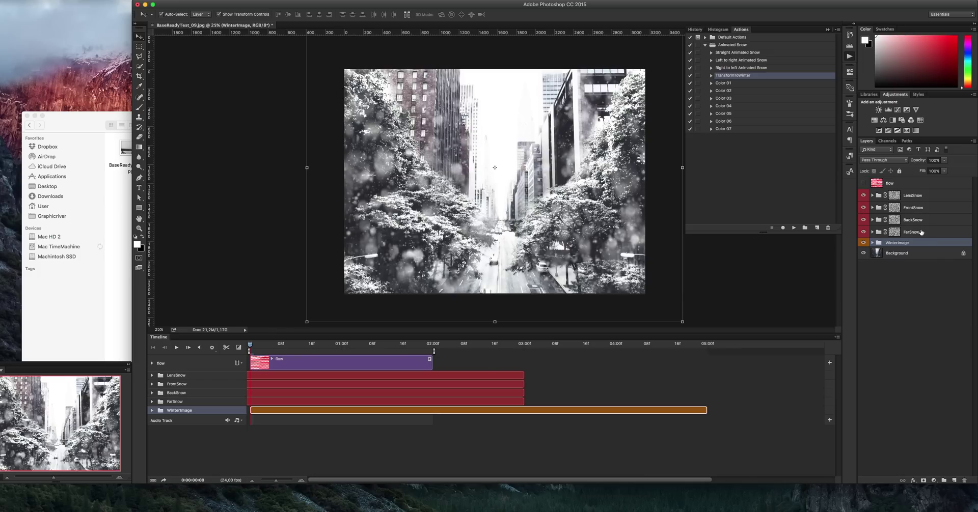
key("ctrl+j")
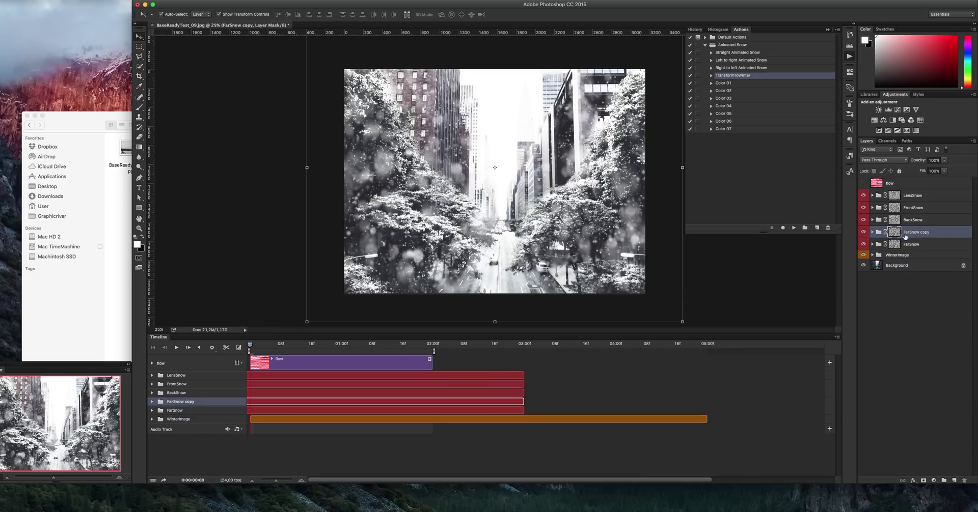
left_click(880, 232)
right_click(623, 202)
left_click(657, 301)
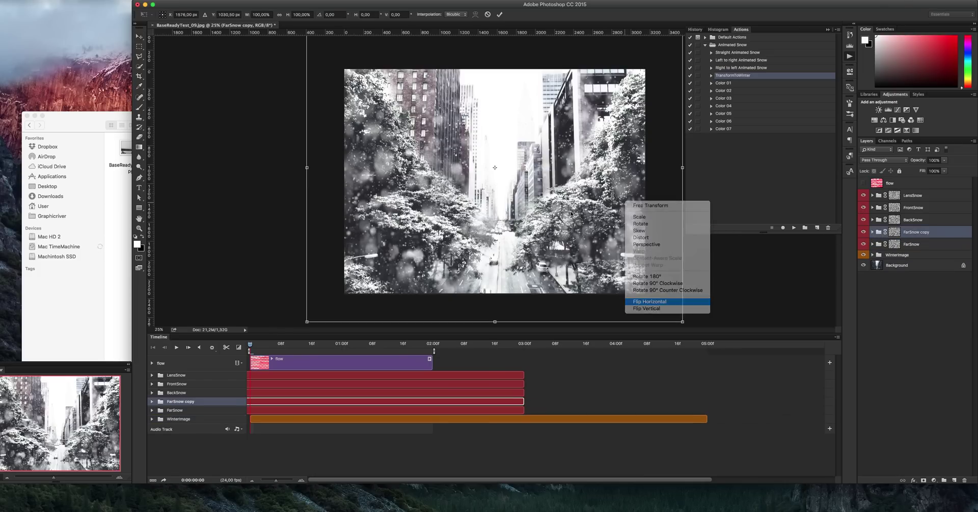
key("Return")
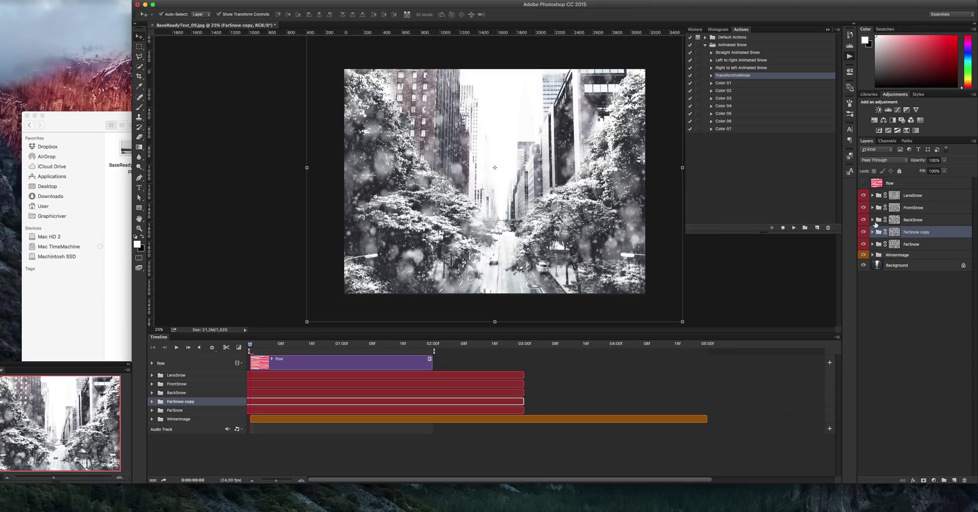
- Duplicate BackSnow, flip its snow layer horizontally, and preview the animation
left_click(913, 221)
key("ctrl+j")
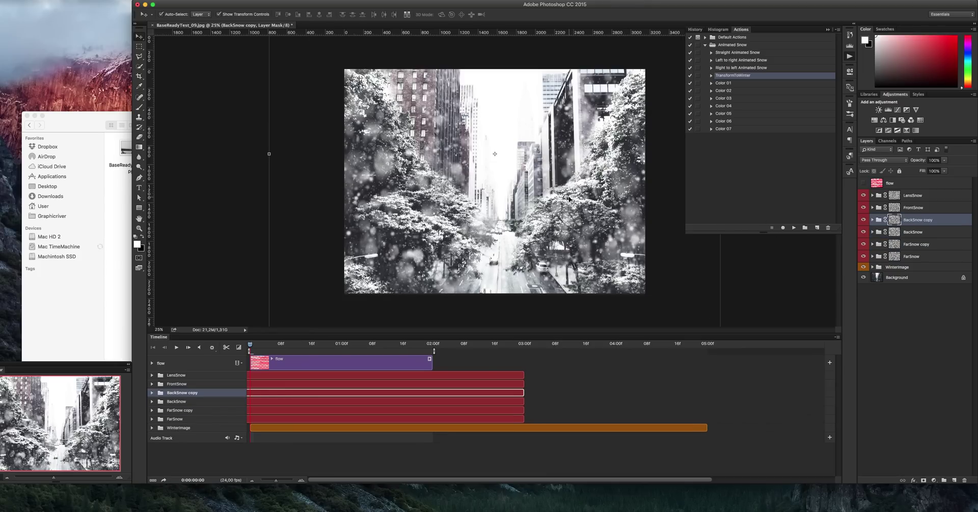
right_click(569, 200)
key("Escape")
key("ctrl+t")
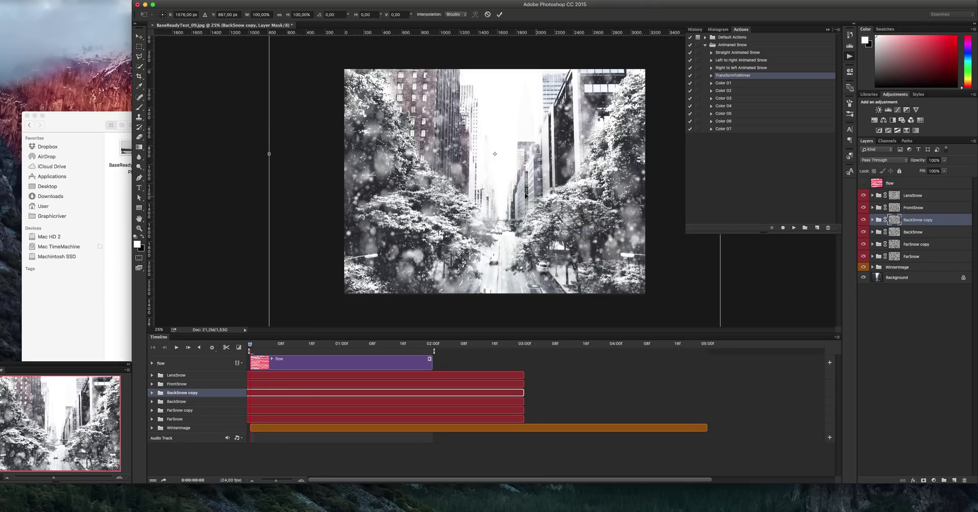
right_click(510, 182)
left_click(544, 284)
key("Return")
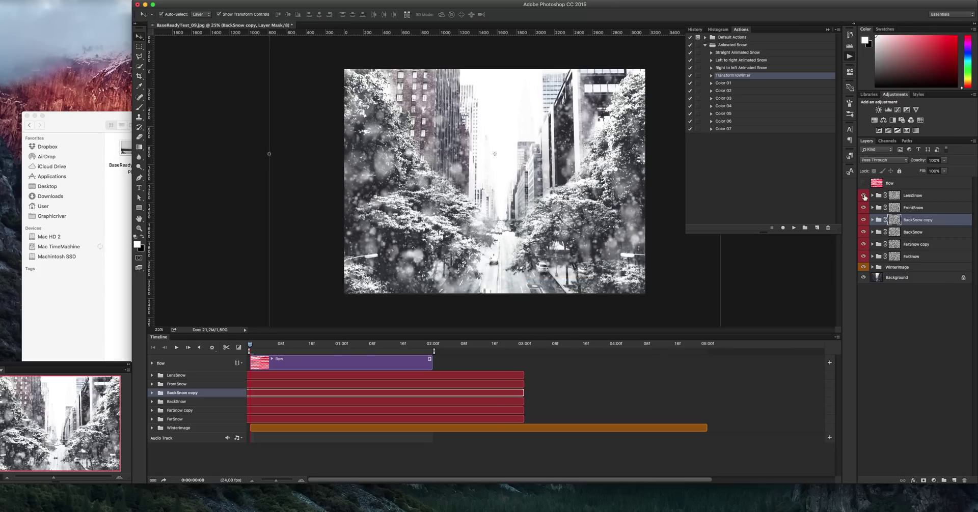
left_click(863, 195)
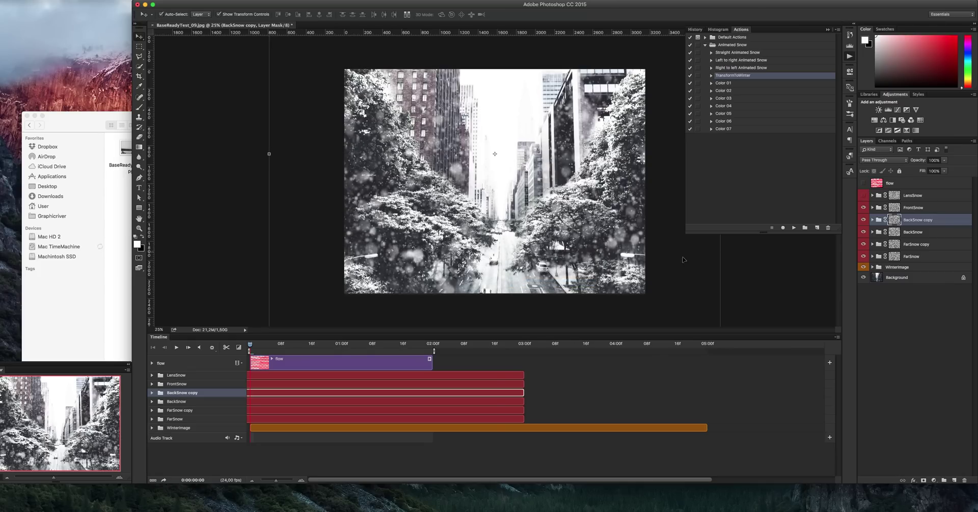
left_click_drag(250, 348, 345, 357)
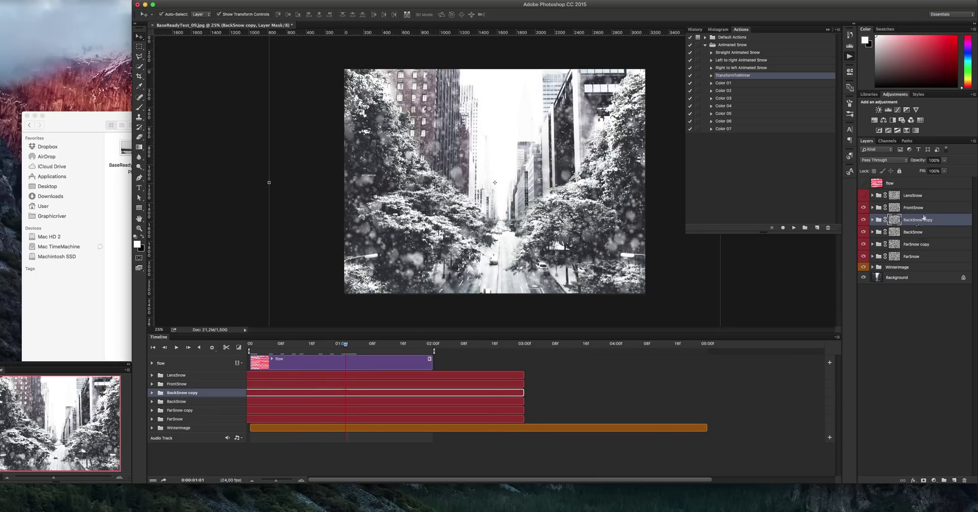
- Run the Color 02 action above the flow layer and make the group visible
left_click(917, 183)
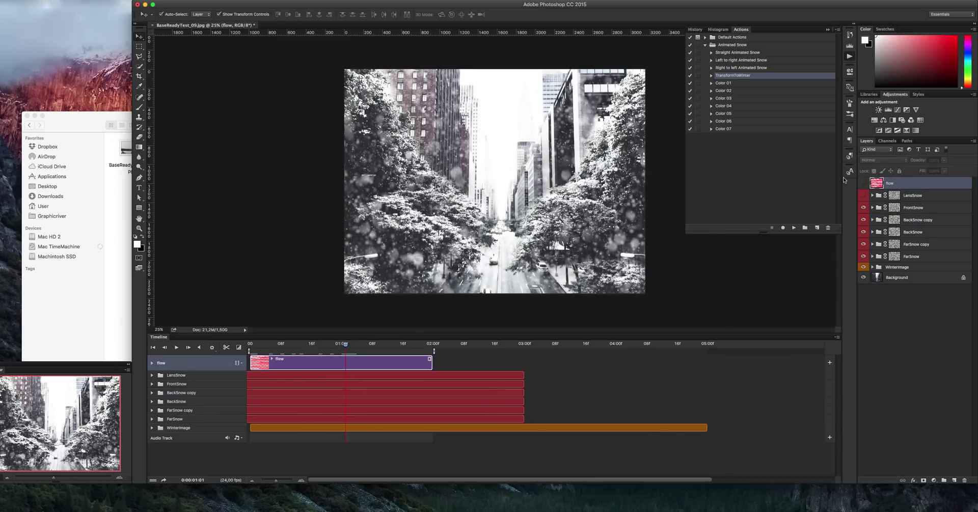
left_click(734, 91)
left_click(794, 228)
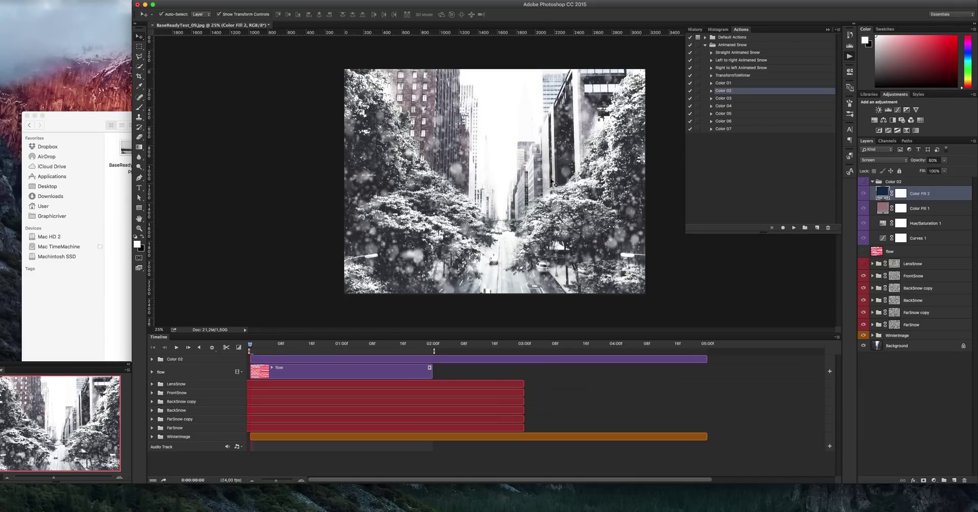
left_click(863, 183)
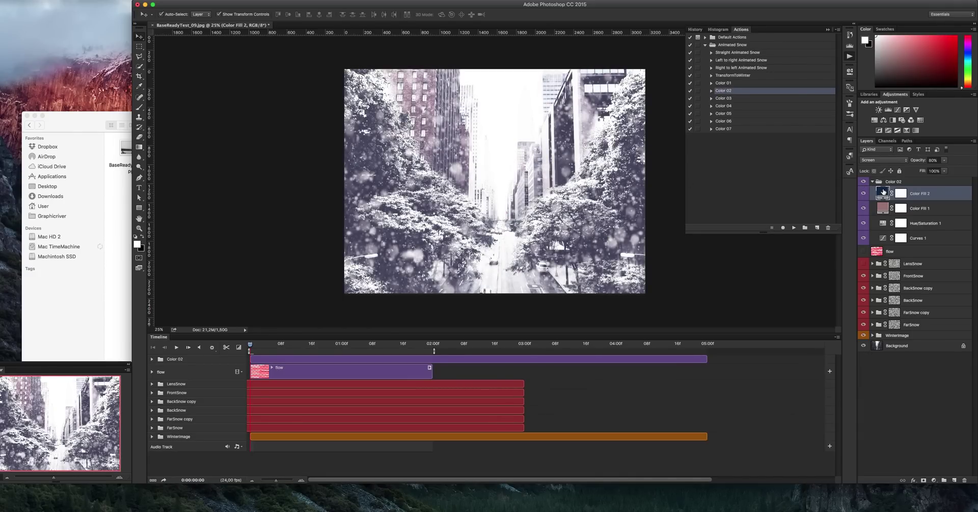
- Set Color Fill 2 to dark navy #05234b and compare with the group hidden
double_click(883, 193)
left_click_drag(711, 256, 718, 296)
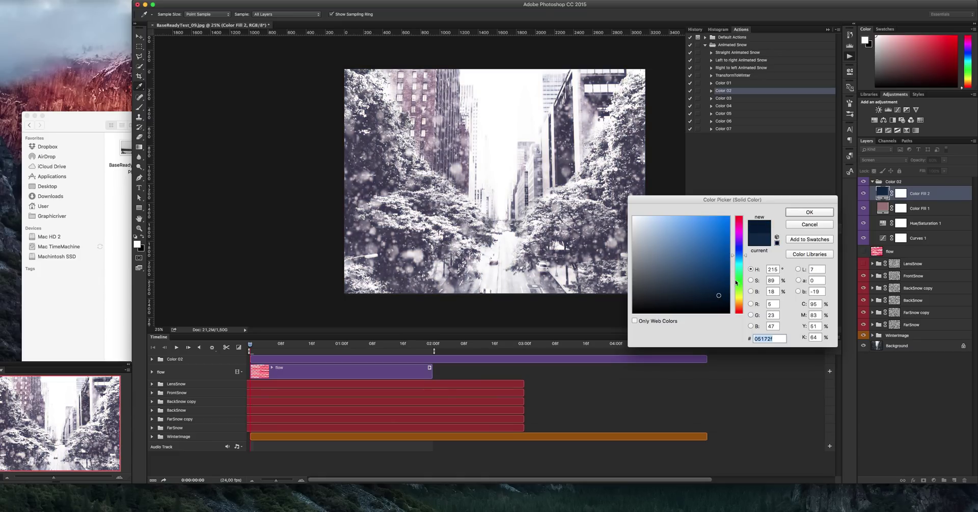
mouse_move(738, 257)
left_mouse_down()
mouse_move(739, 310)
mouse_move(711, 255)
left_mouse_up()
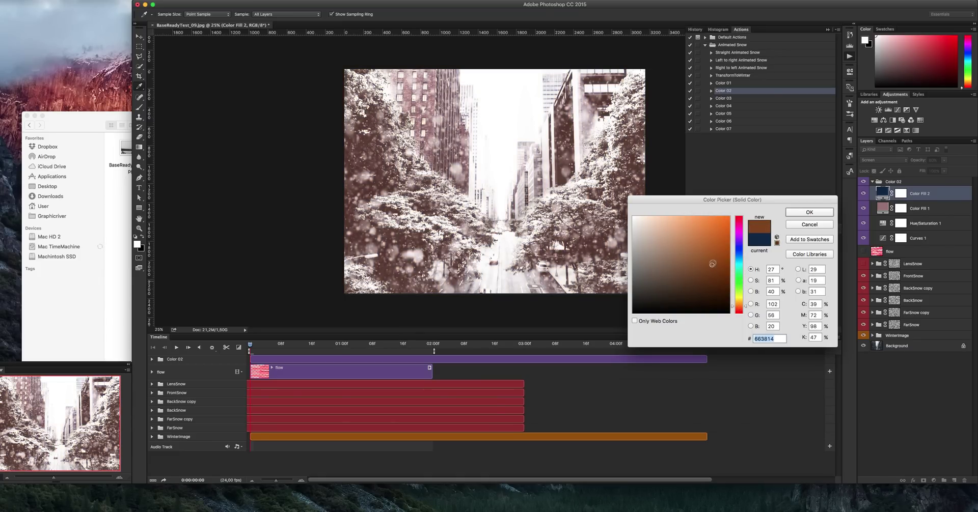
left_click(657, 241)
left_click_drag(738, 306, 738, 250)
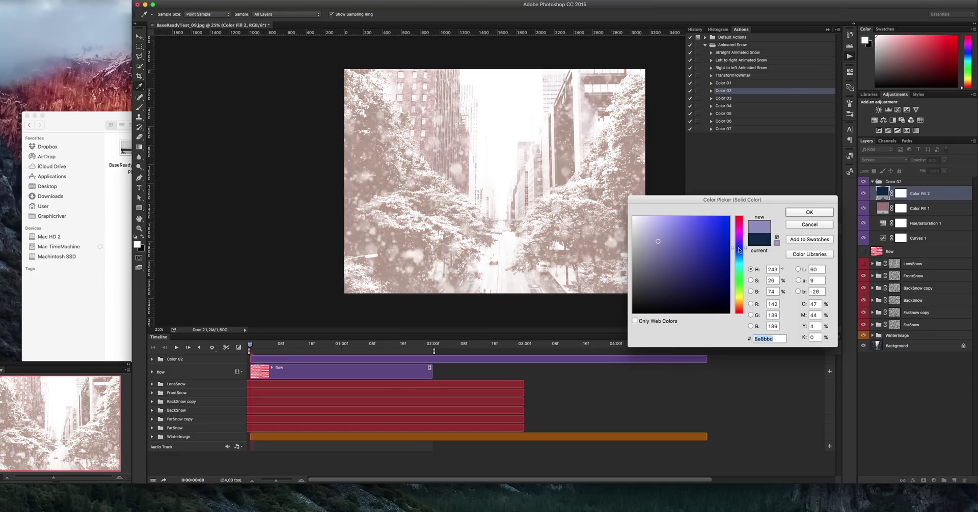
left_click(718, 272)
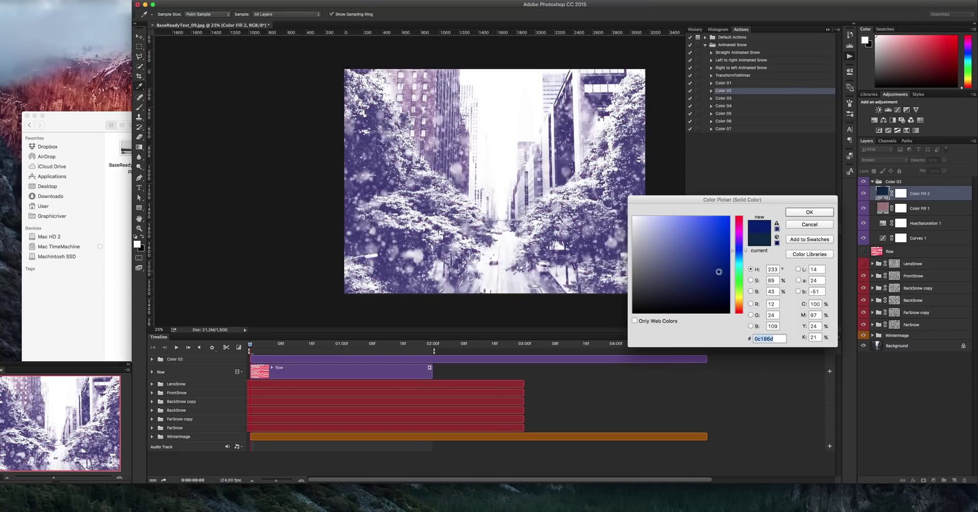
left_click(724, 266)
left_click_drag(738, 252, 724, 283)
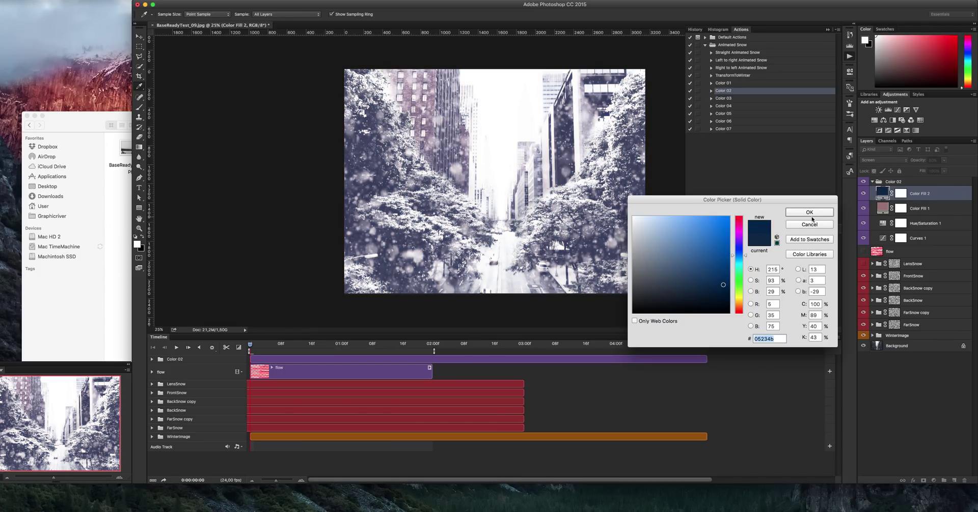
left_click(809, 212)
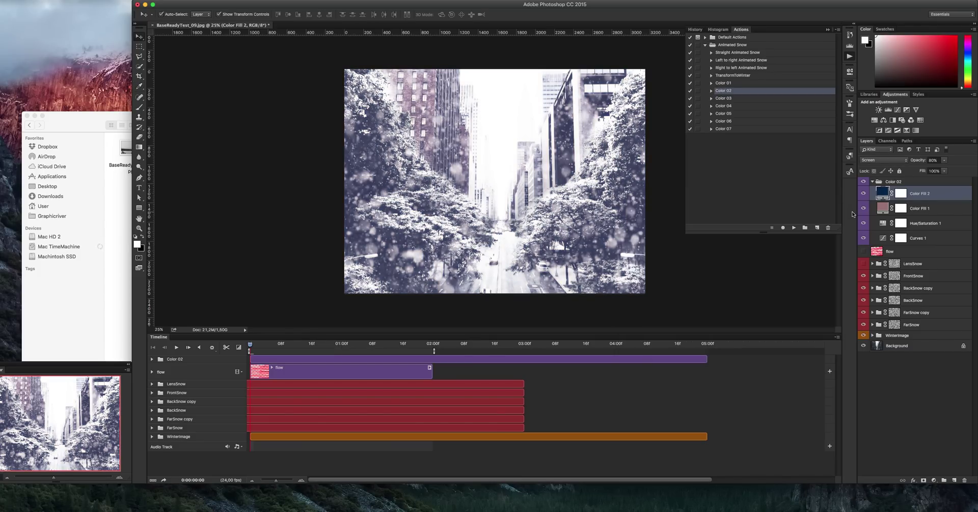
left_click(866, 182)
left_click(867, 183)
left_click(872, 181)
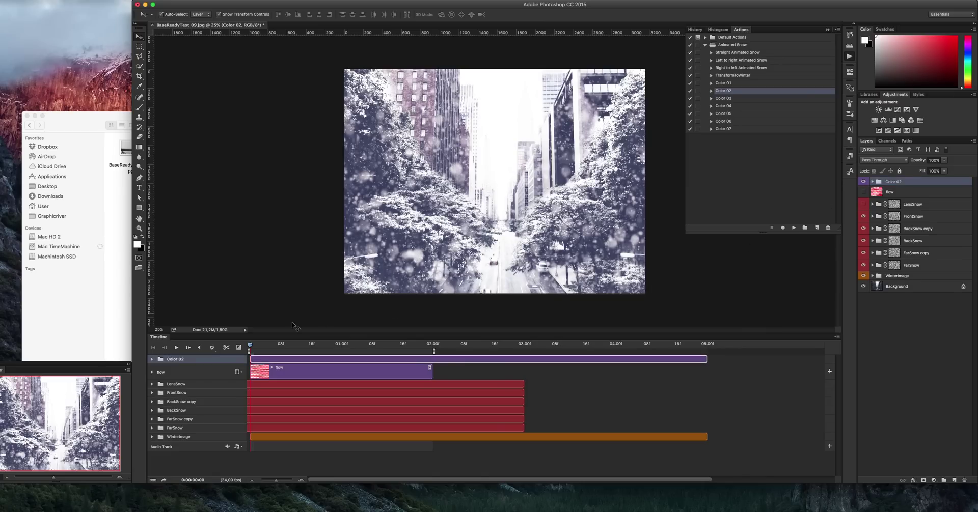
left_click(177, 348)
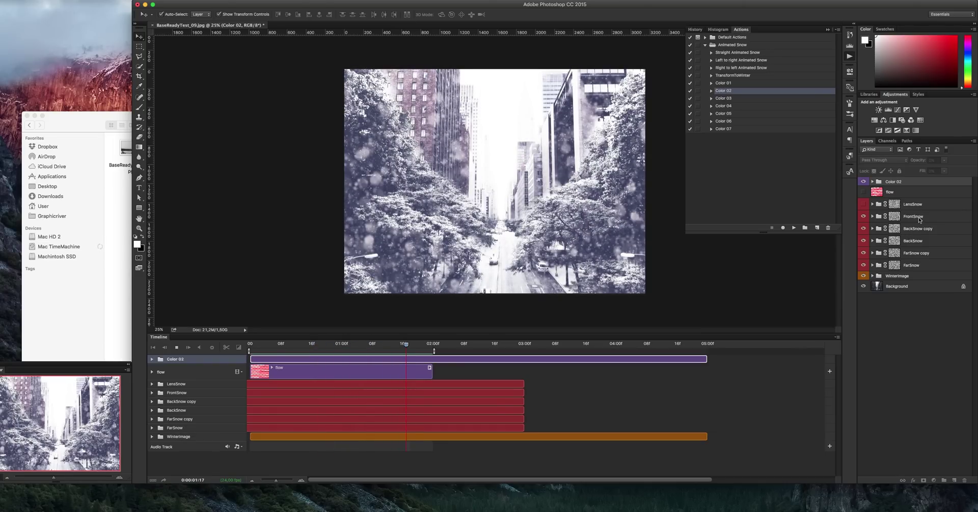
- Apply Levels of black 62 and midtones 0.82 to the FrontSnow layer mask
key("space")
left_click(895, 217)
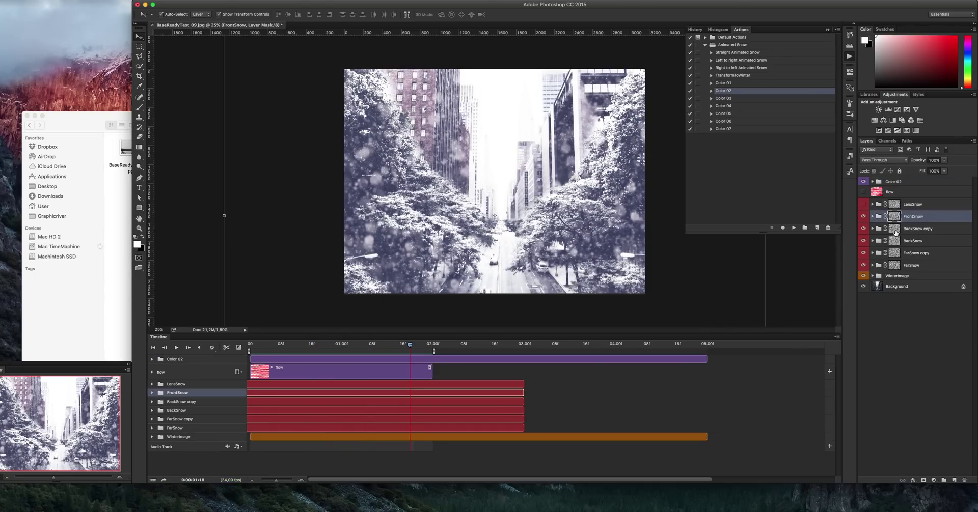
key("ctrl+l")
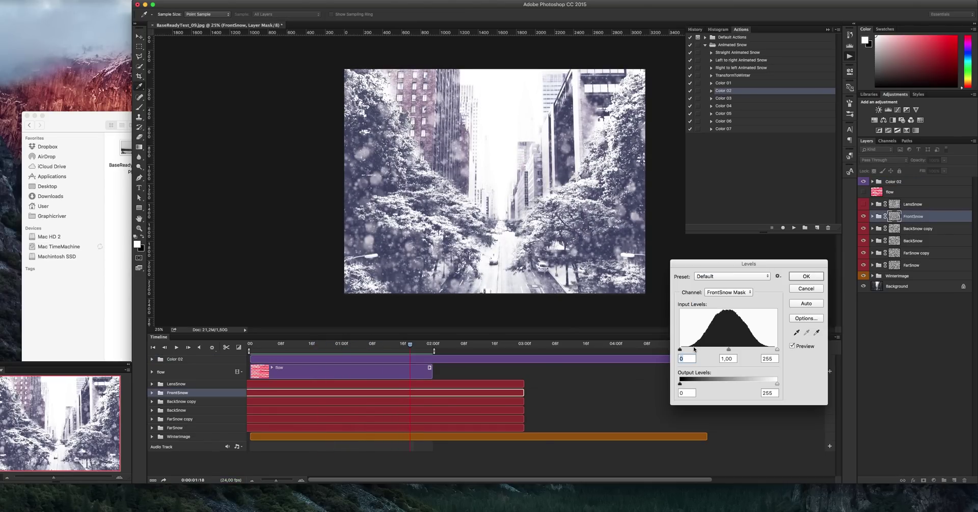
left_click_drag(692, 351, 704, 350)
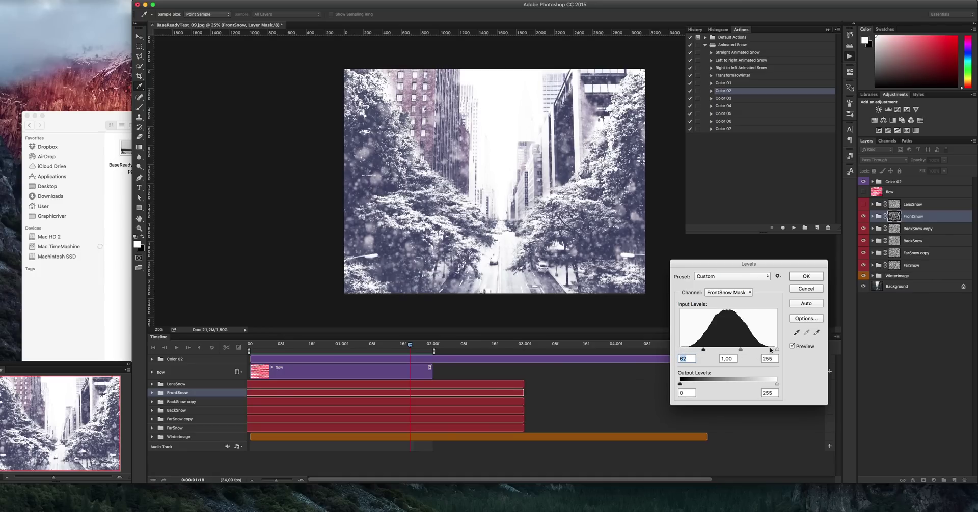
left_click_drag(735, 351, 754, 352)
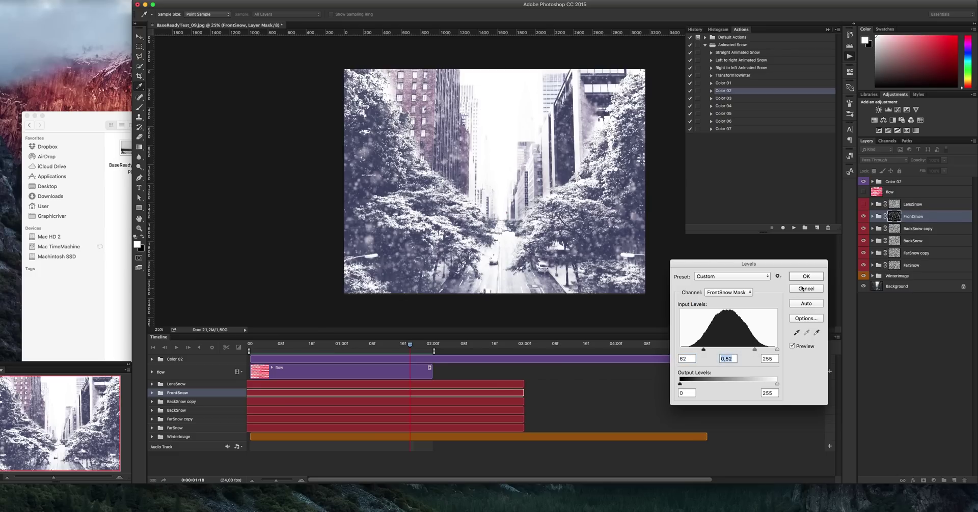
left_click(805, 276)
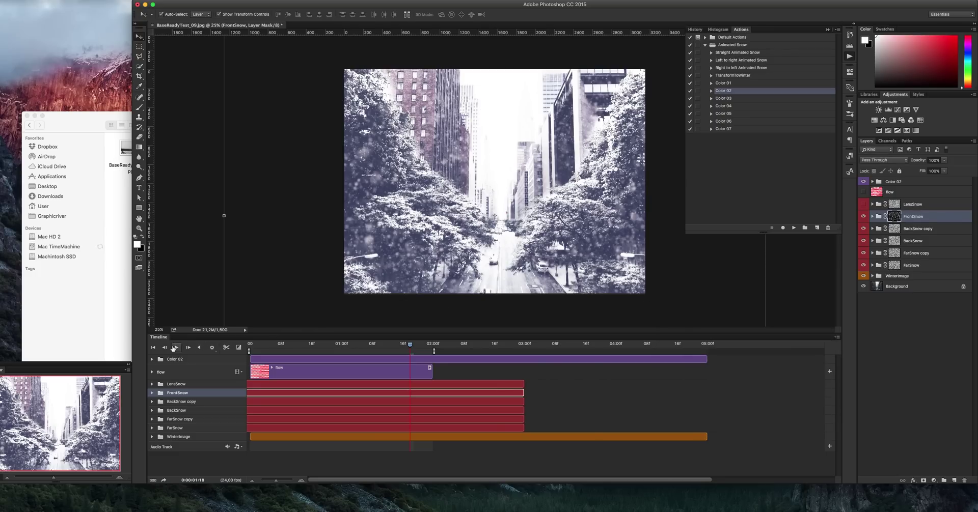
- Play the animation, then disable the FarSnow copy layer mask
left_click(175, 347)
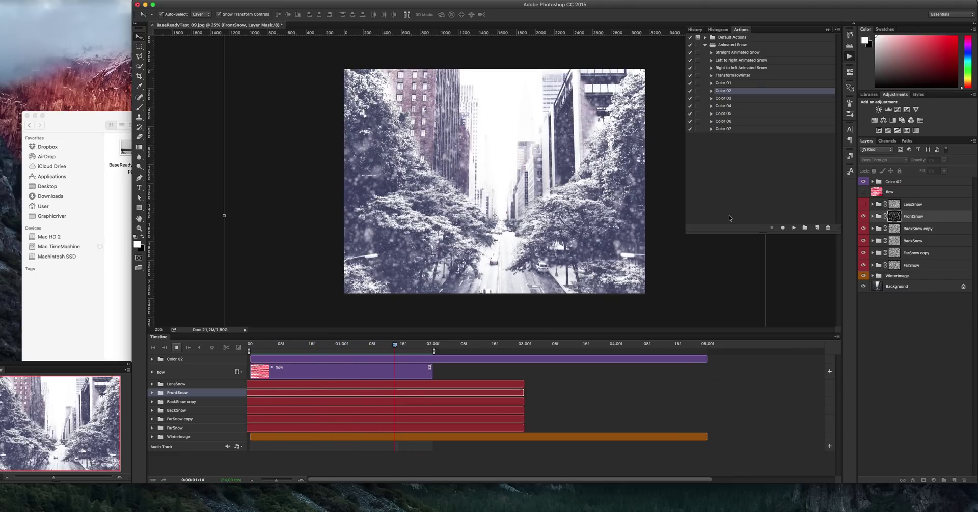
key("space")
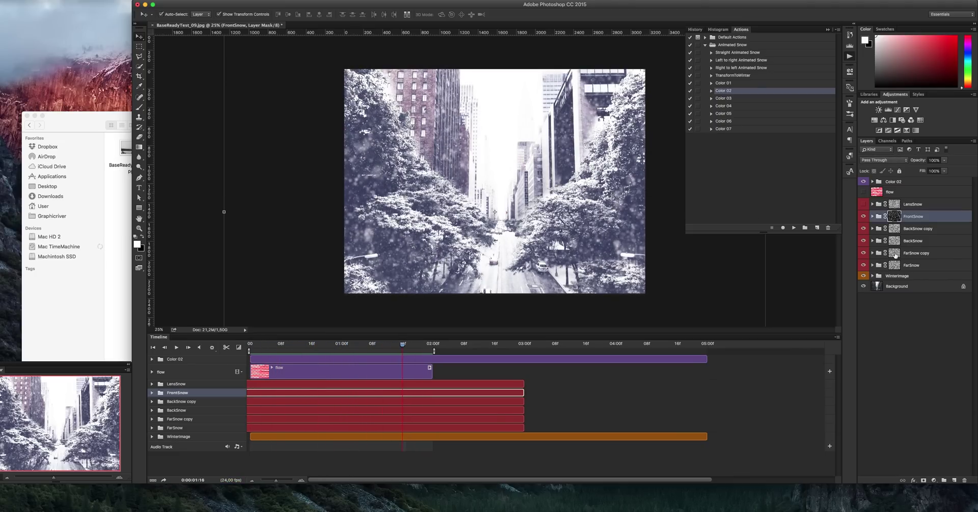
left_click(895, 255, "shift")
- Zoom in to inspect the snow, zoom back out, and replay the animation
key("z")
left_click(626, 262)
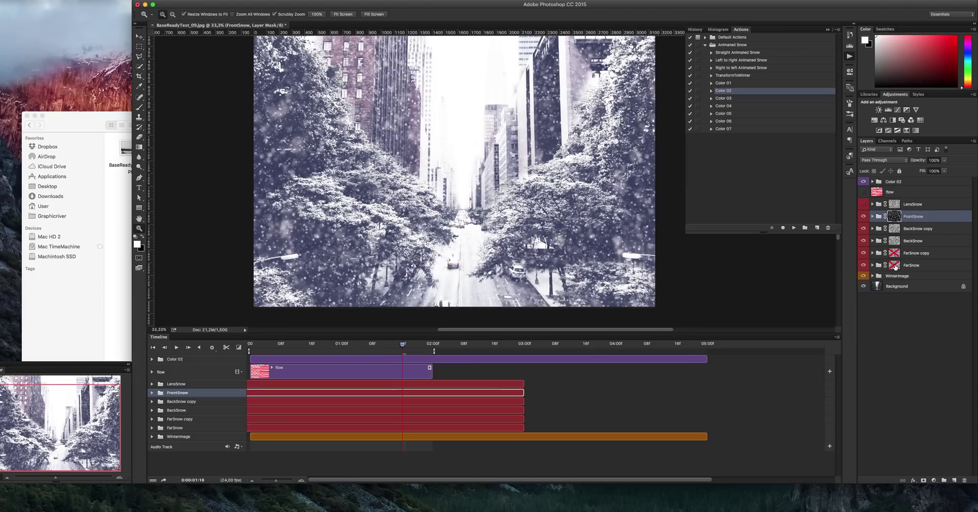
left_click(450, 184, "alt")
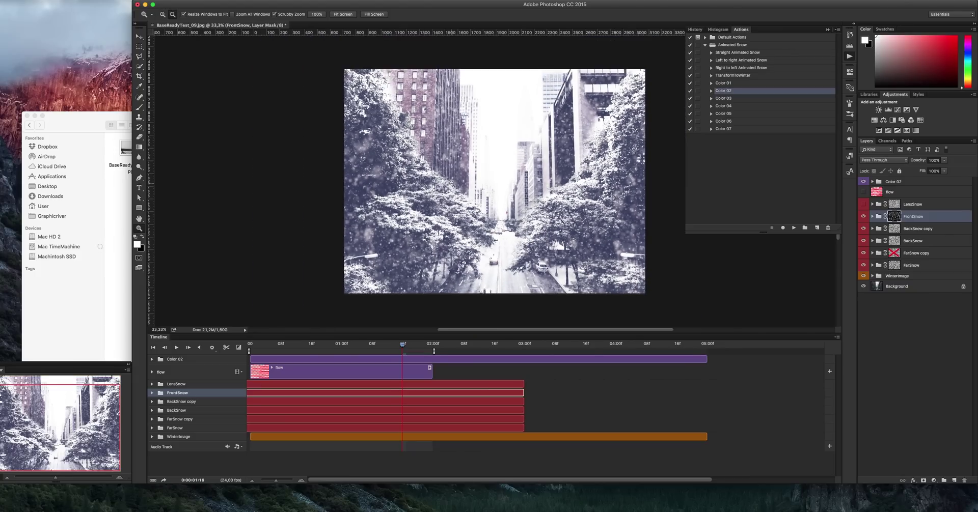
key("v")
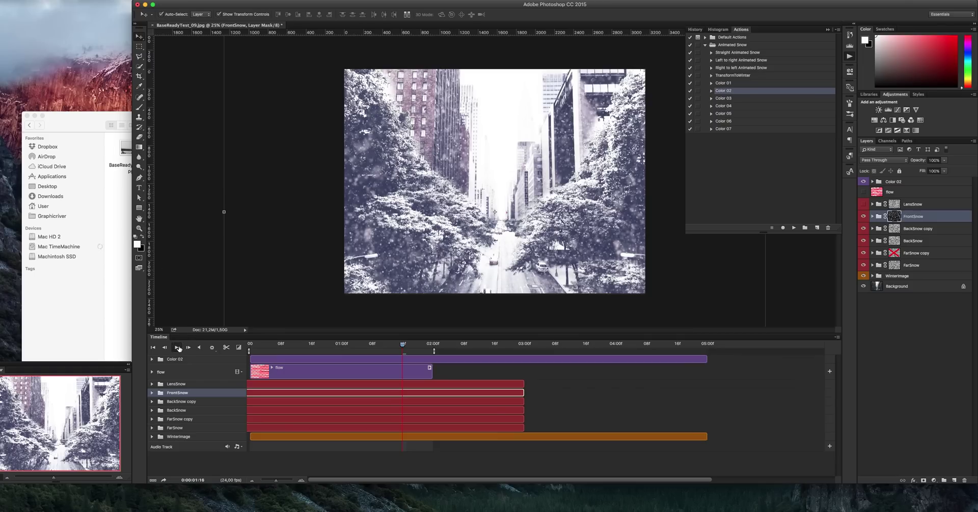
left_click(177, 348)
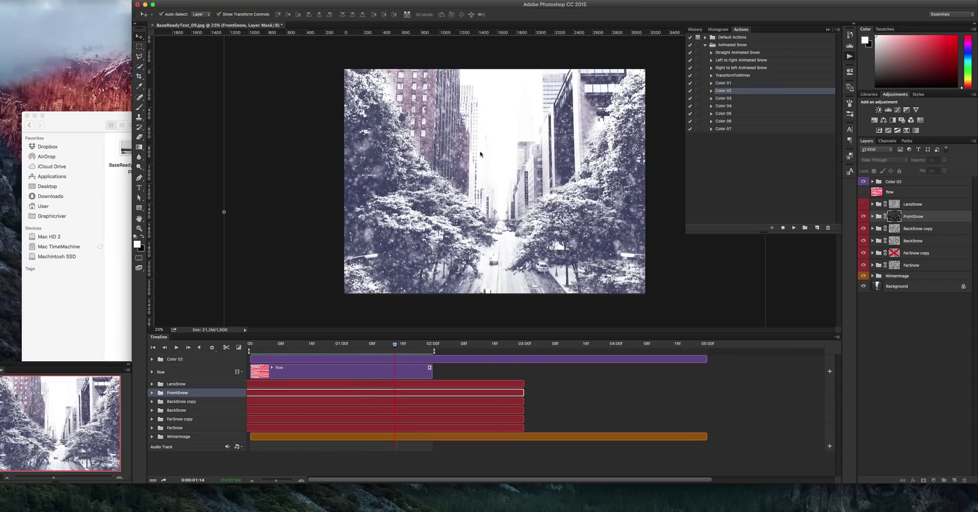
key("space")
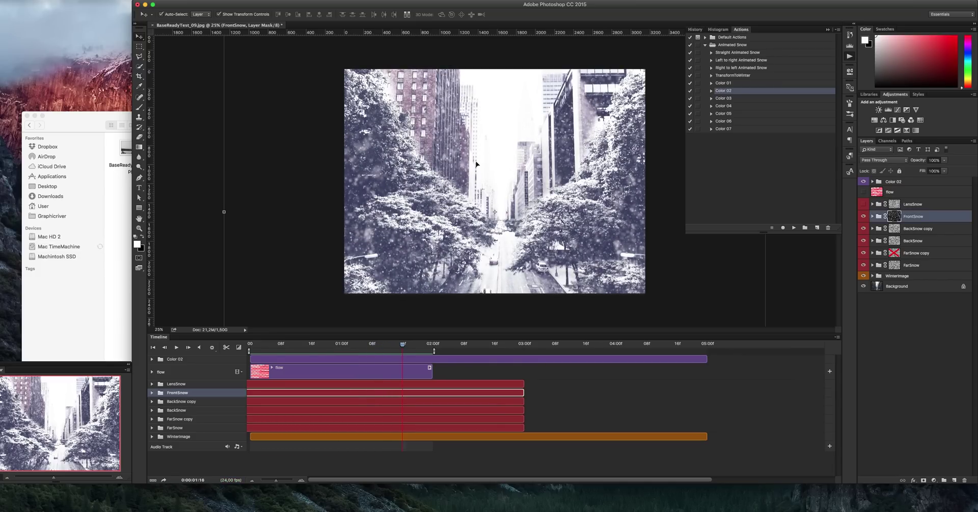